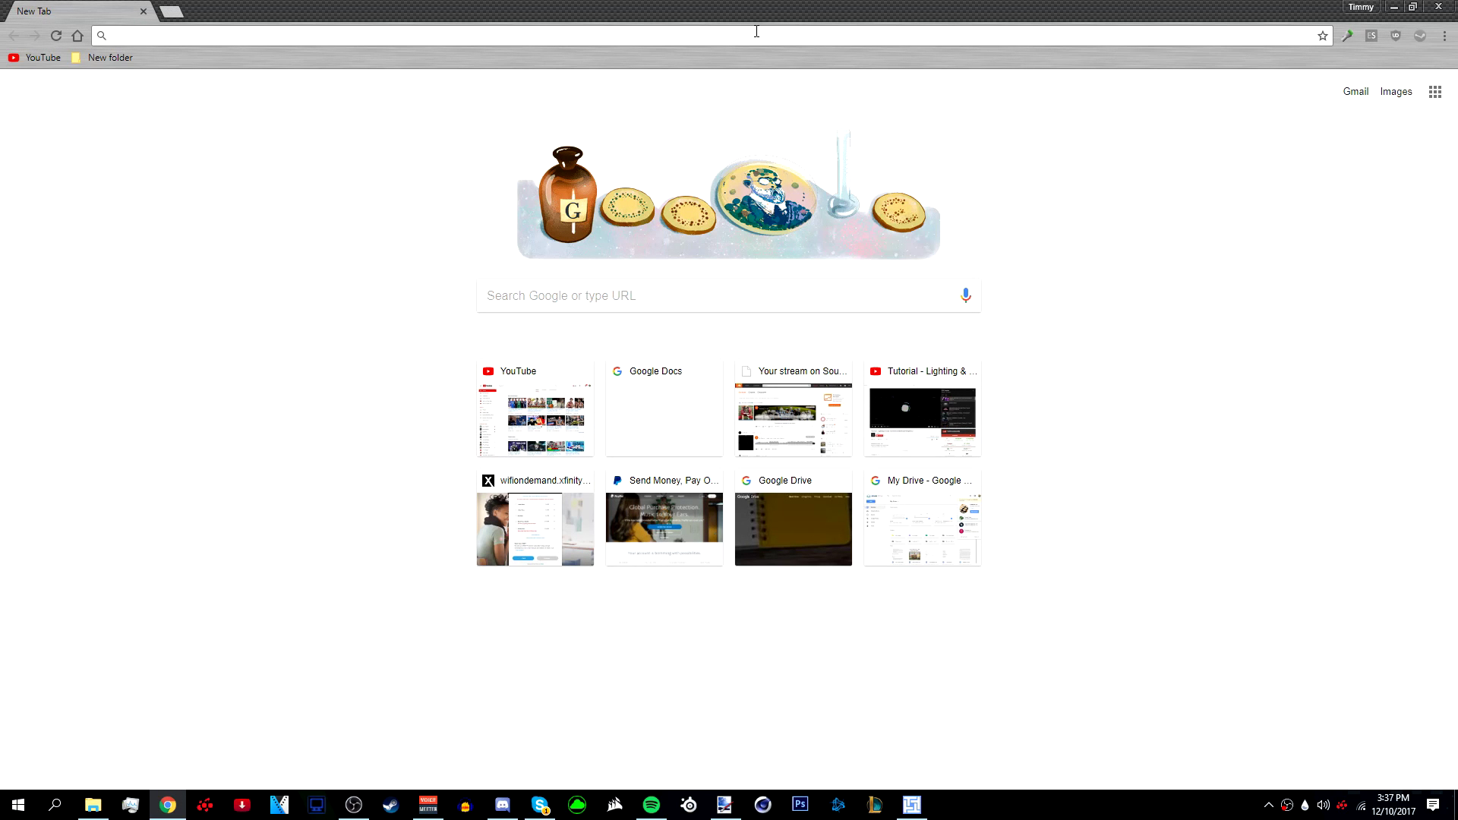
Go to getpaint.net and reach the dotPDN download page for paint.net 4.0.19
type("get")
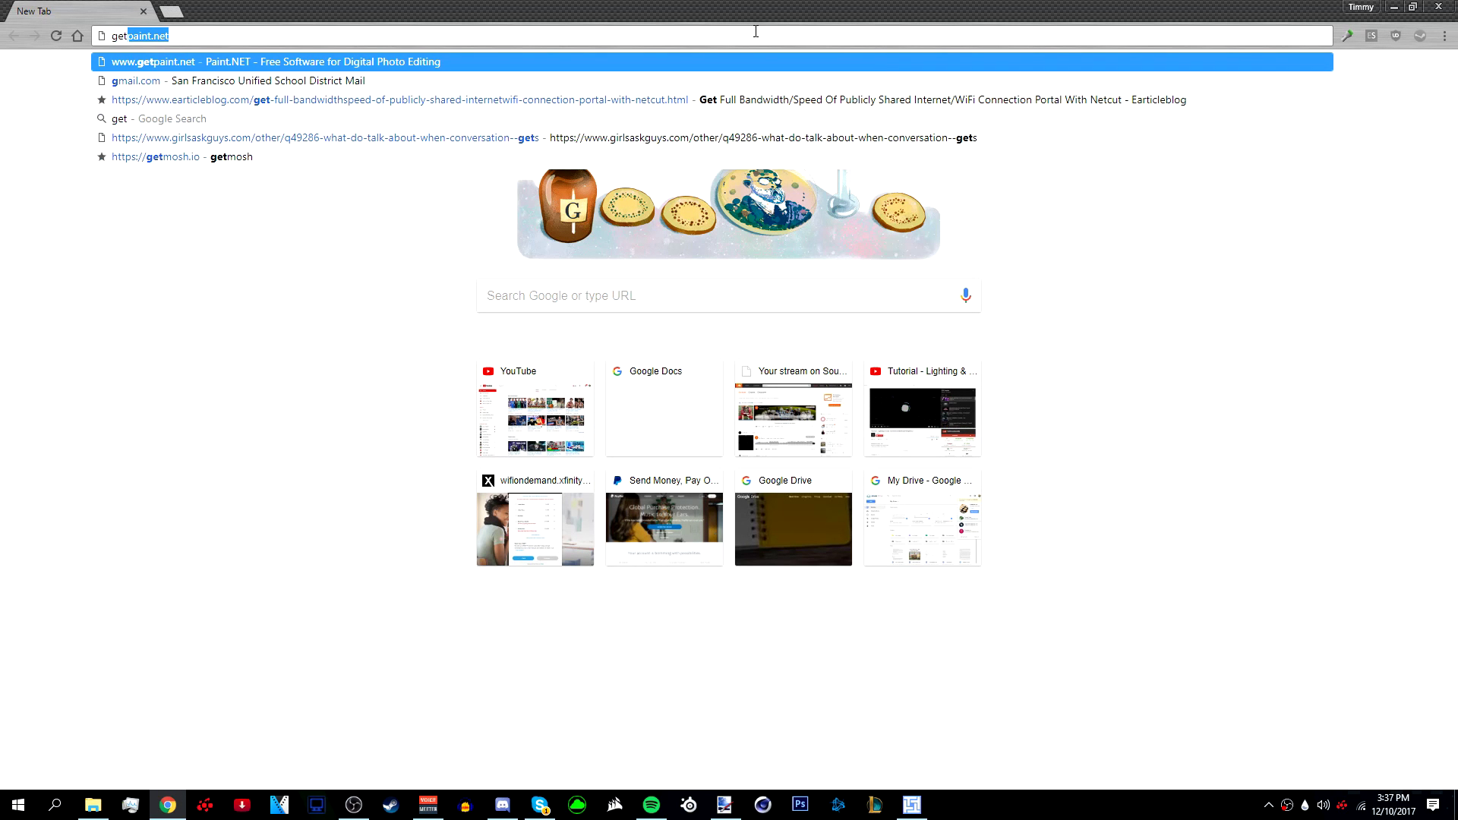
type("paint")
key("Return")
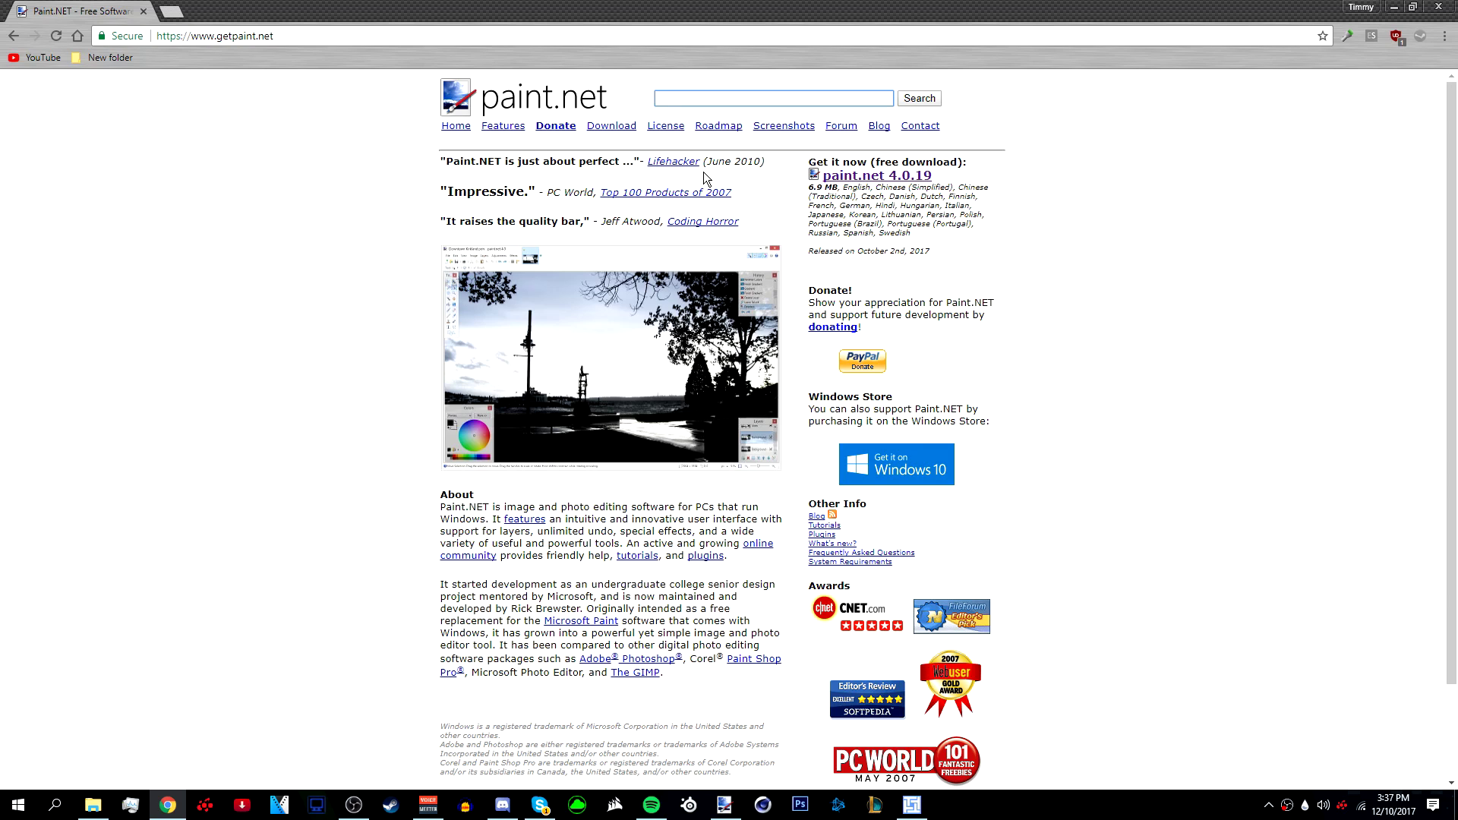
left_click(885, 176)
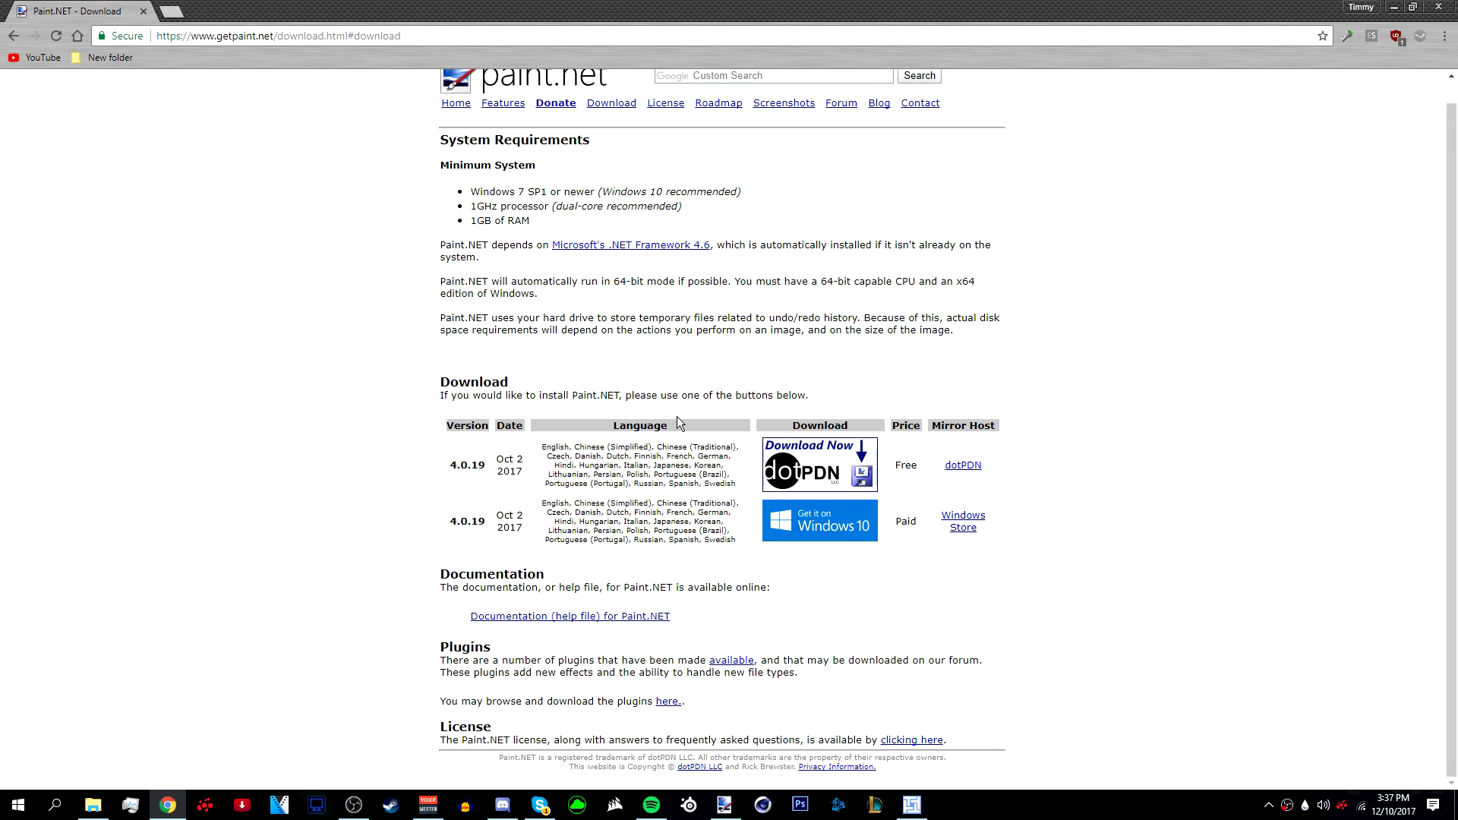
left_click(813, 462)
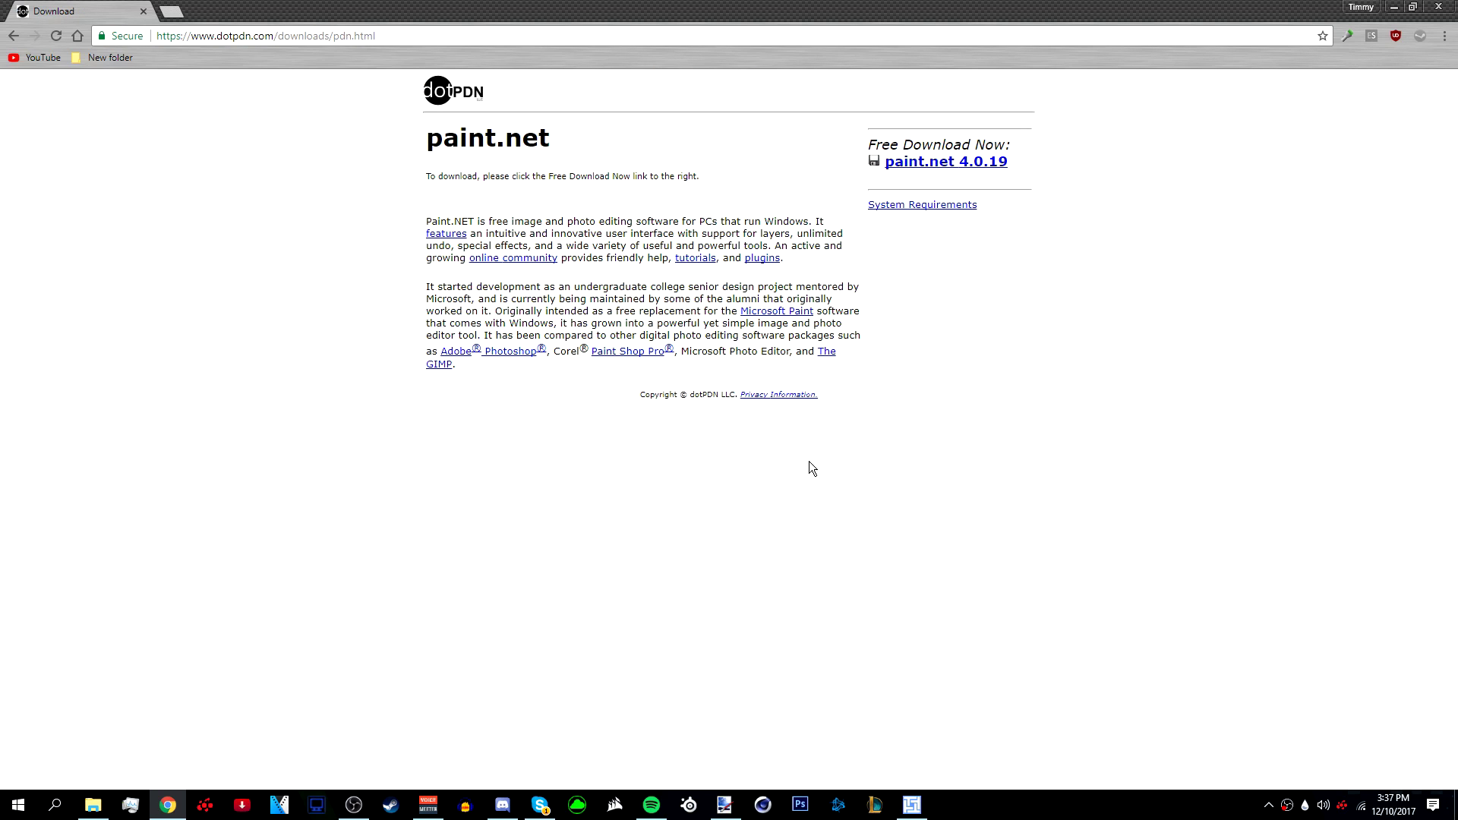
Start the paint.net 4.0.19 installer download, then cancel it
left_click(993, 163)
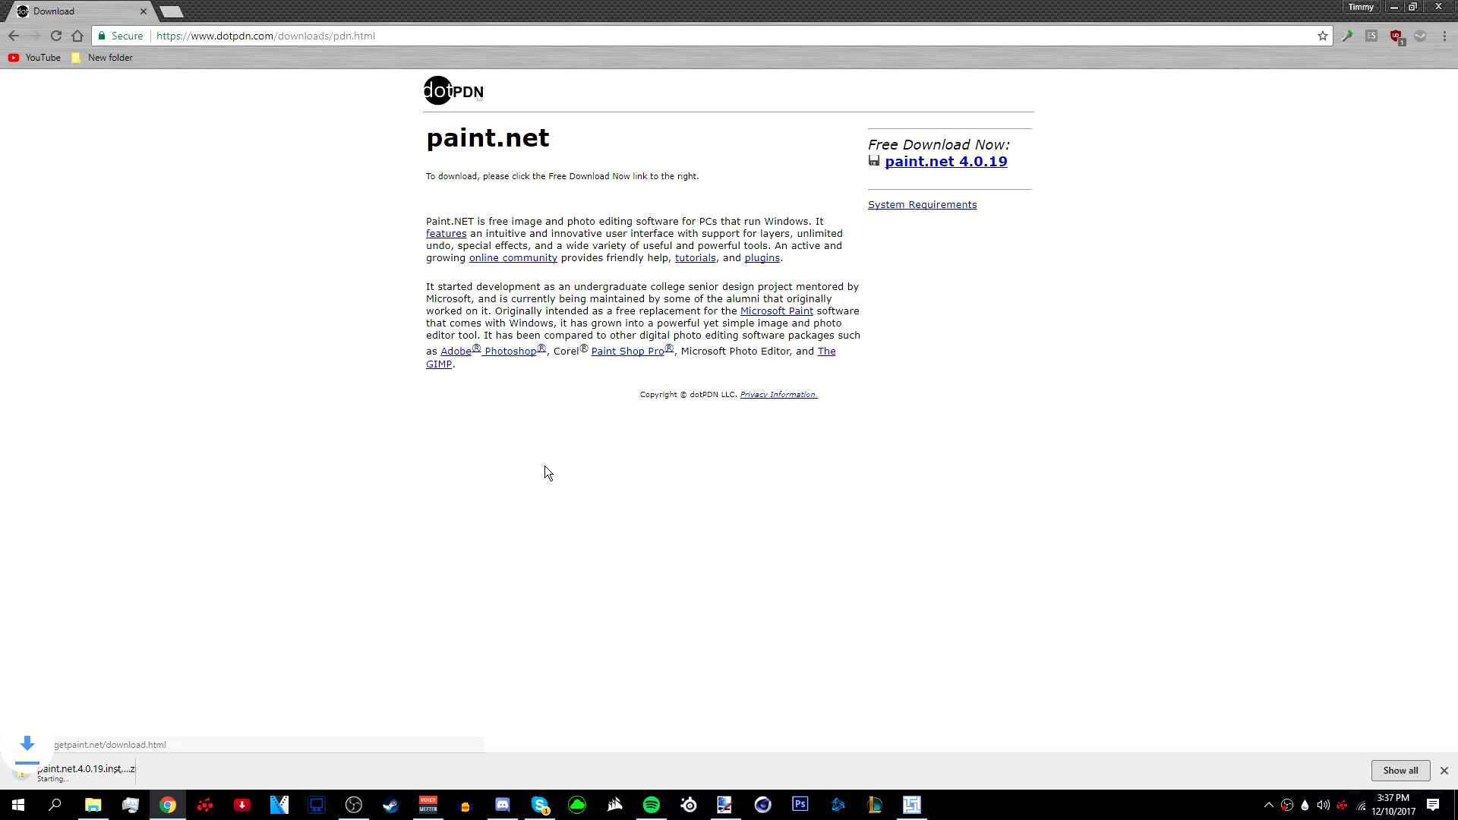
left_click(158, 771)
left_click(181, 746)
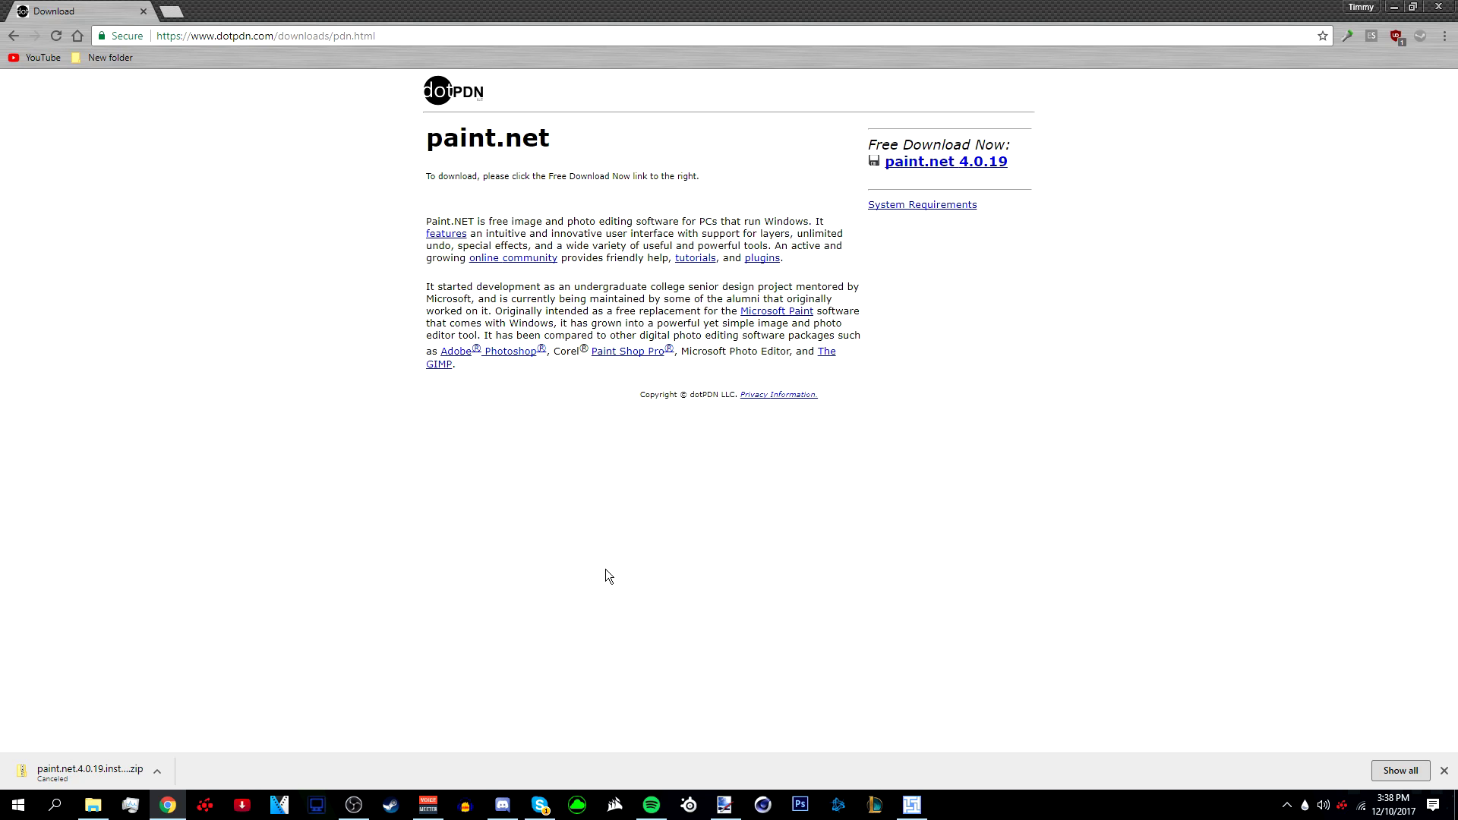
Switch to paint.net and cancel the New image dialog
left_click(724, 805)
left_click(15, 28)
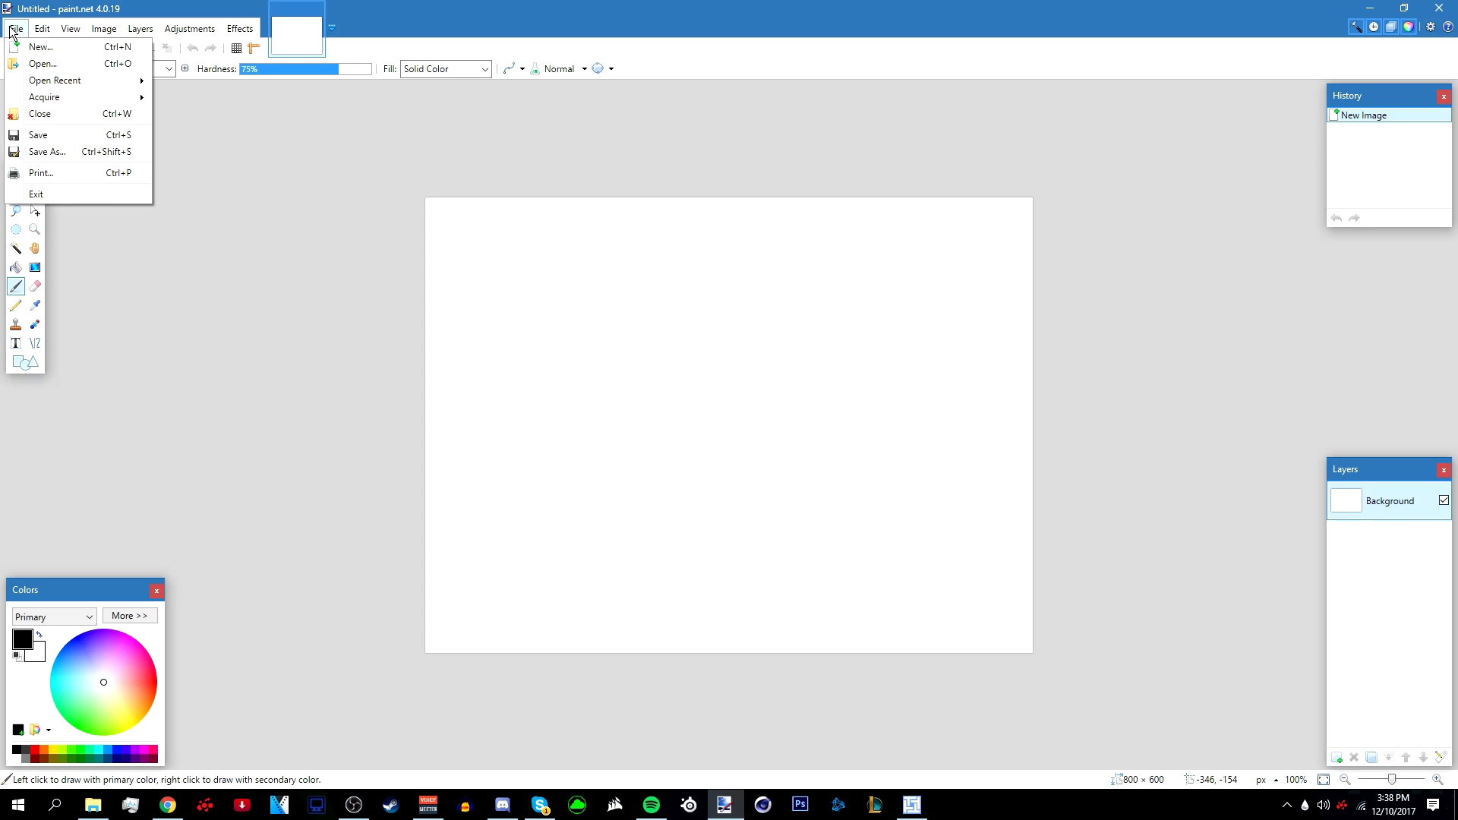
left_click(19, 45)
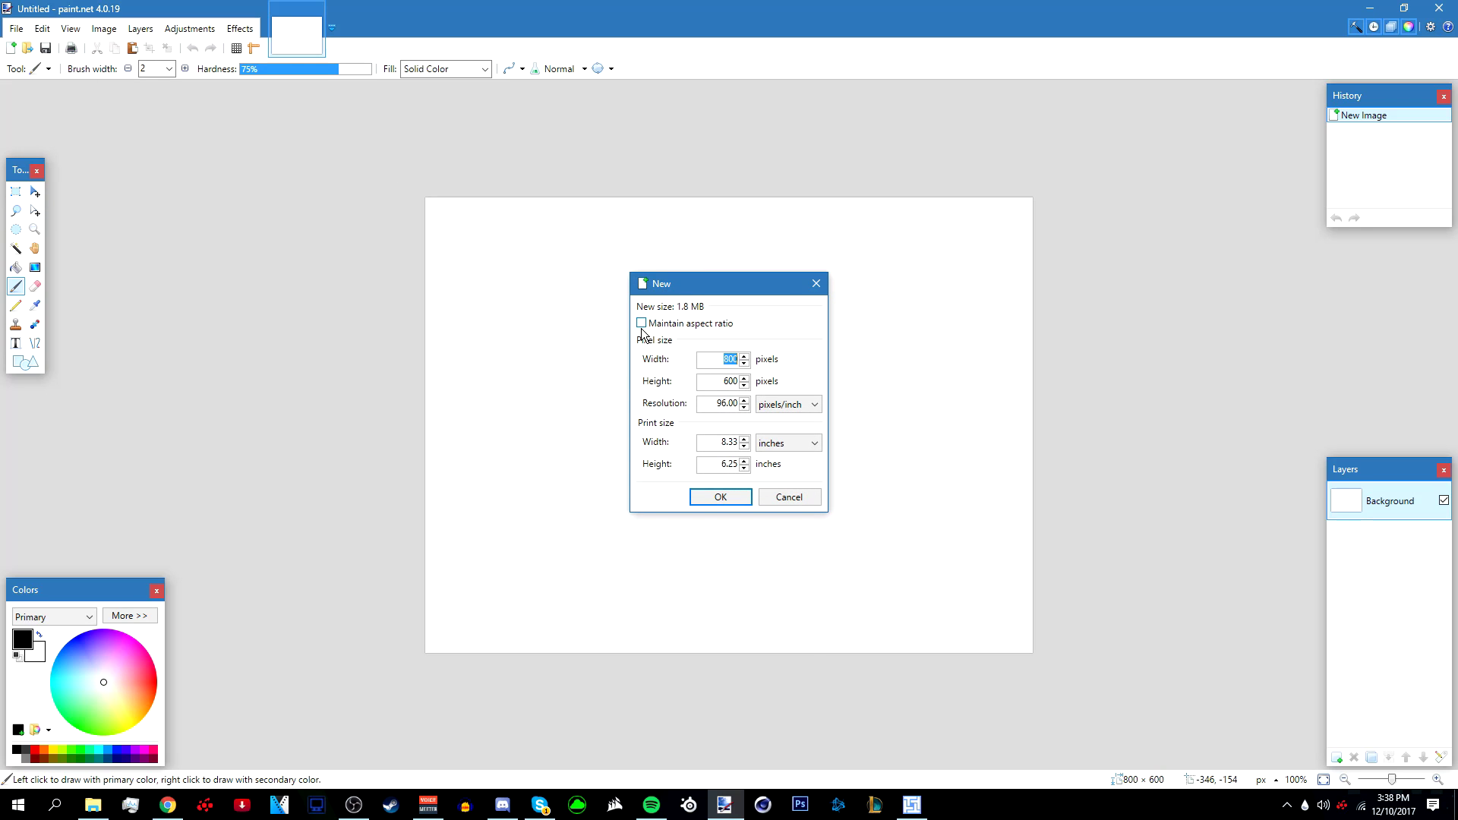
key("BackSpace")
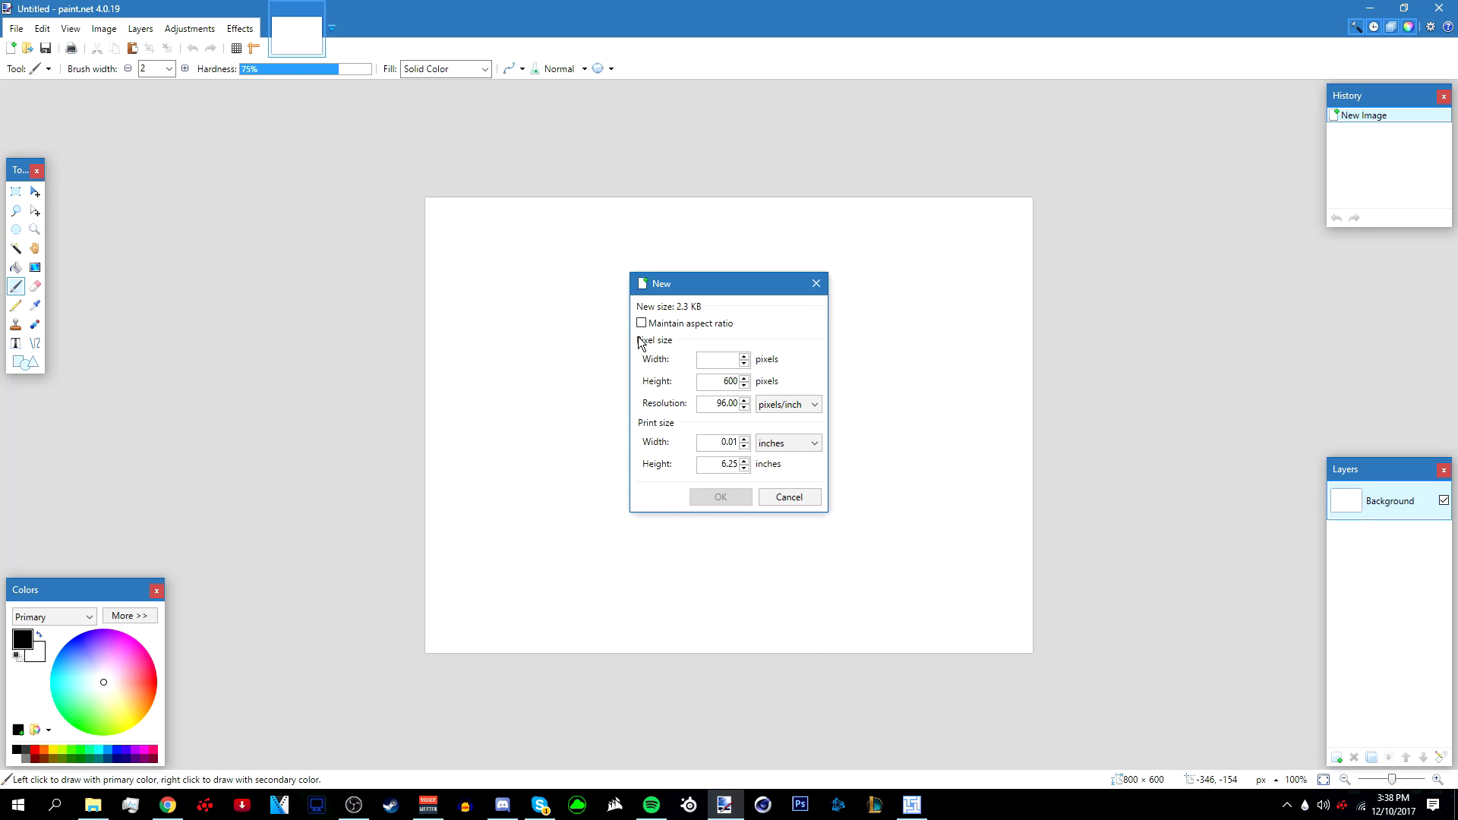
left_click(782, 496)
left_click(34, 193)
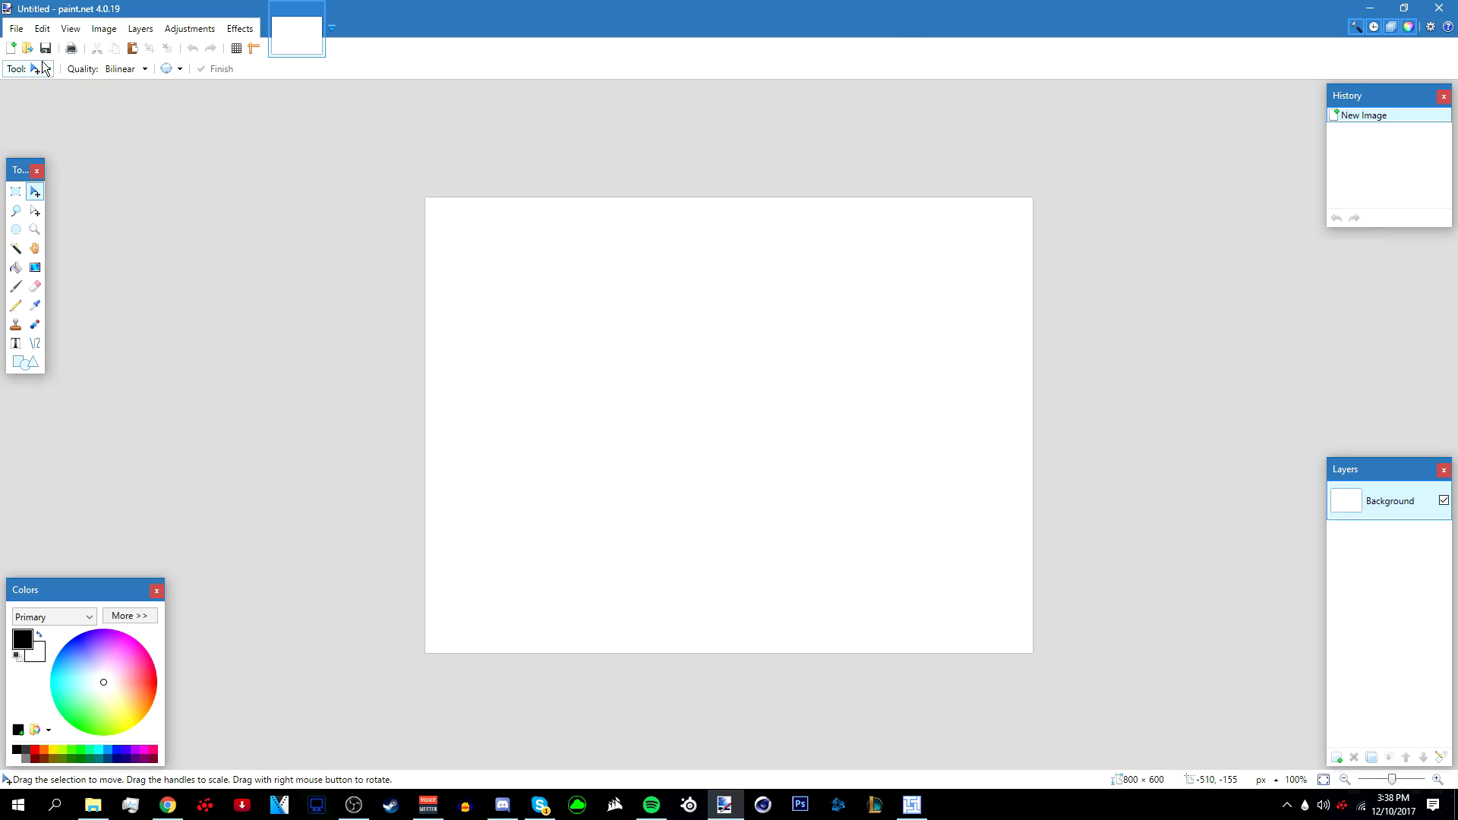
Open Banner Template.png from the Pictures folder
left_click(28, 49)
left_click_drag(902, 126, 900, 185)
left_click(345, 228)
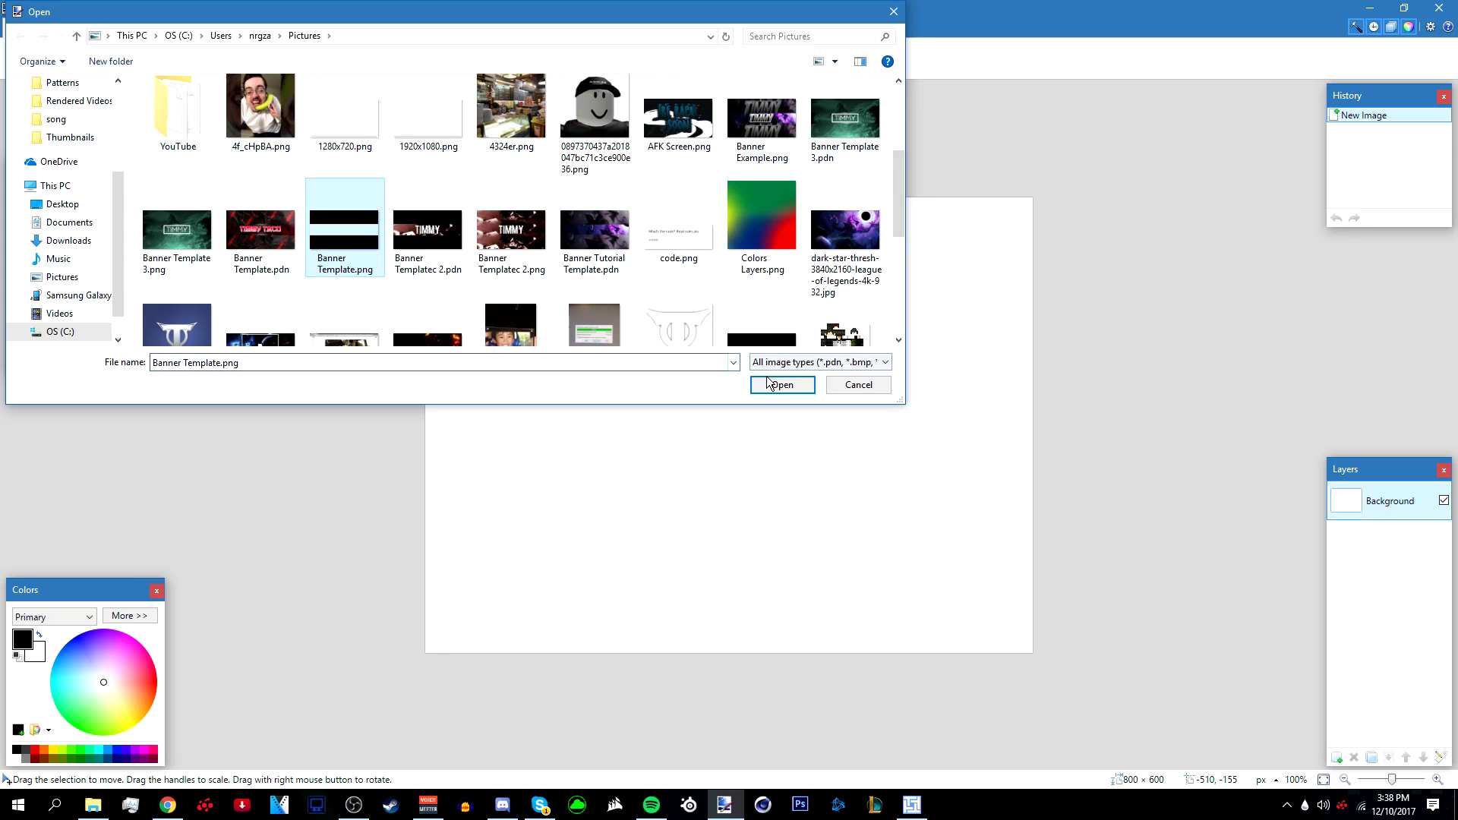
left_click(767, 382)
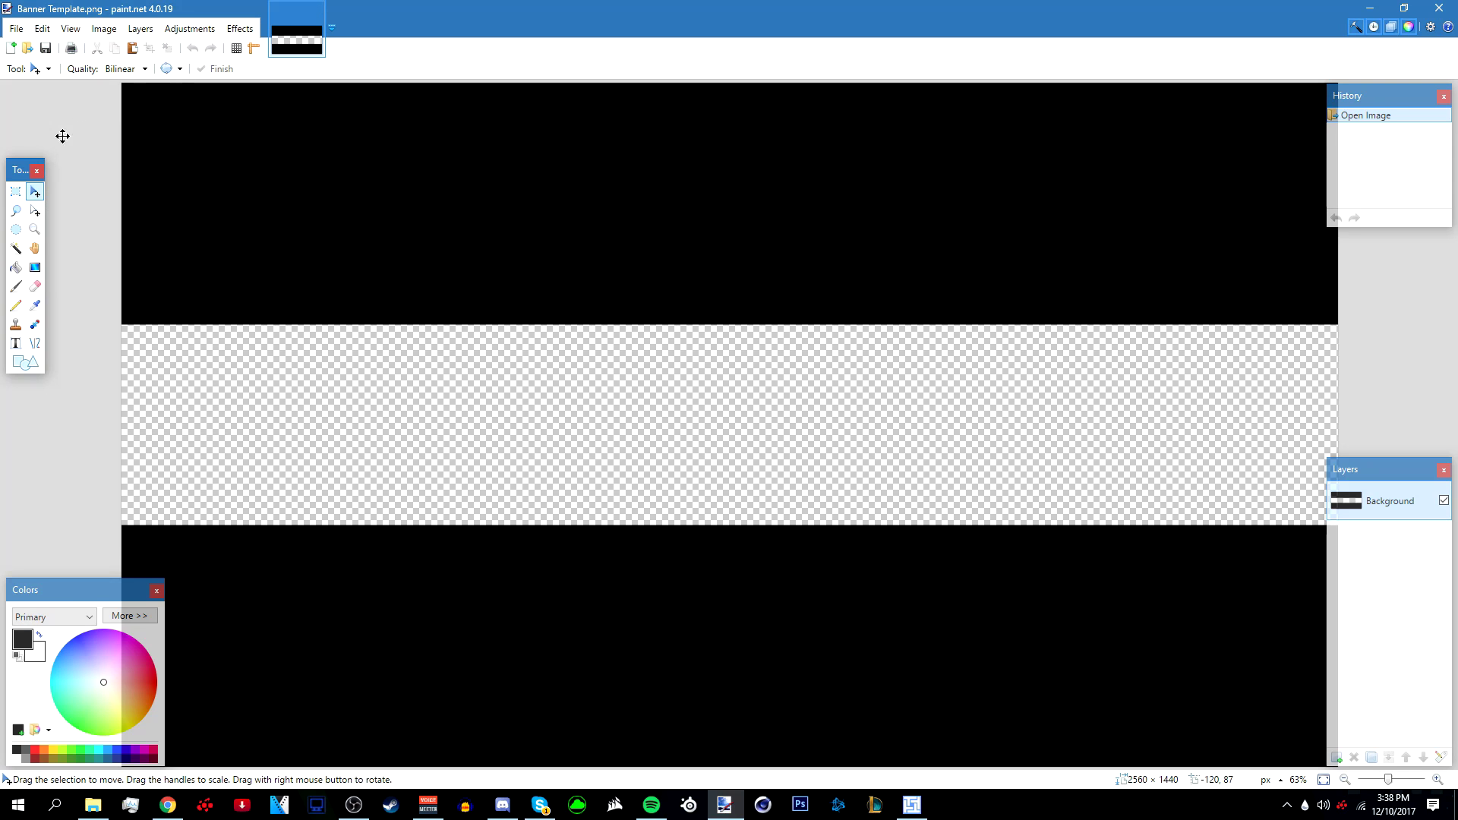
Search Google Images for 'tracer background' in a new browser tab
left_click(167, 805)
key("ctrl+t")
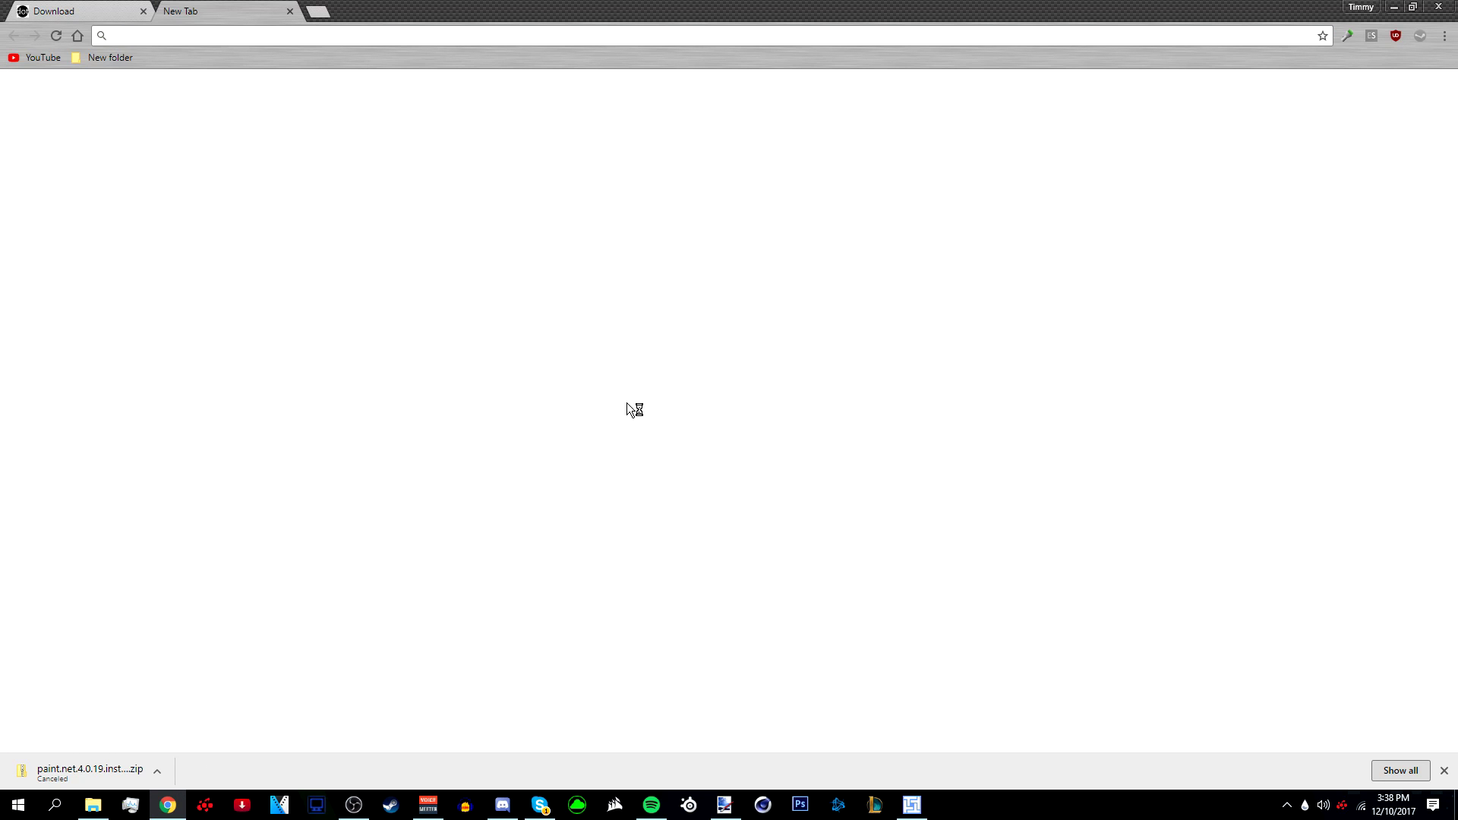
type("tracer background")
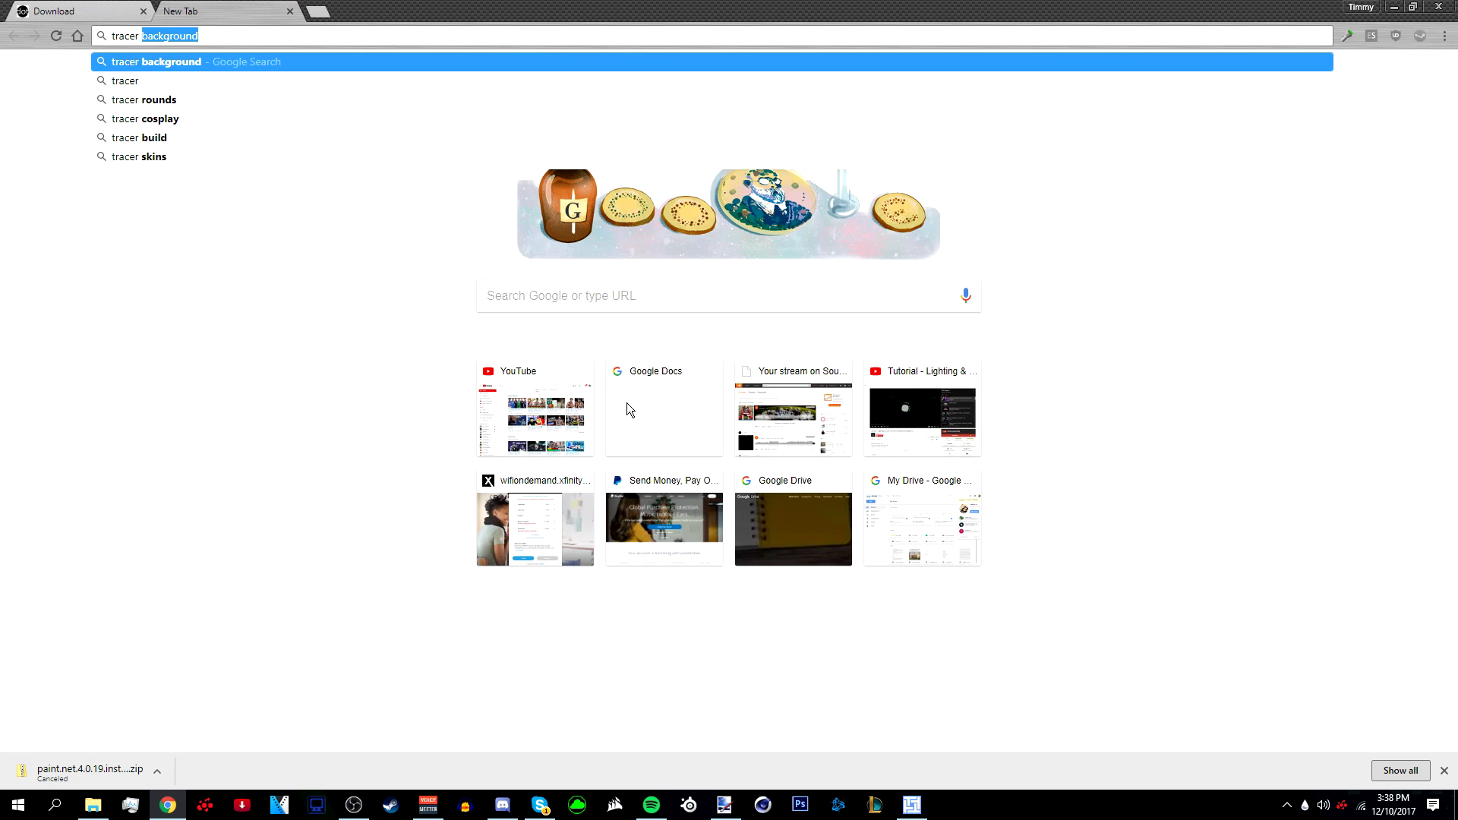
key("Return")
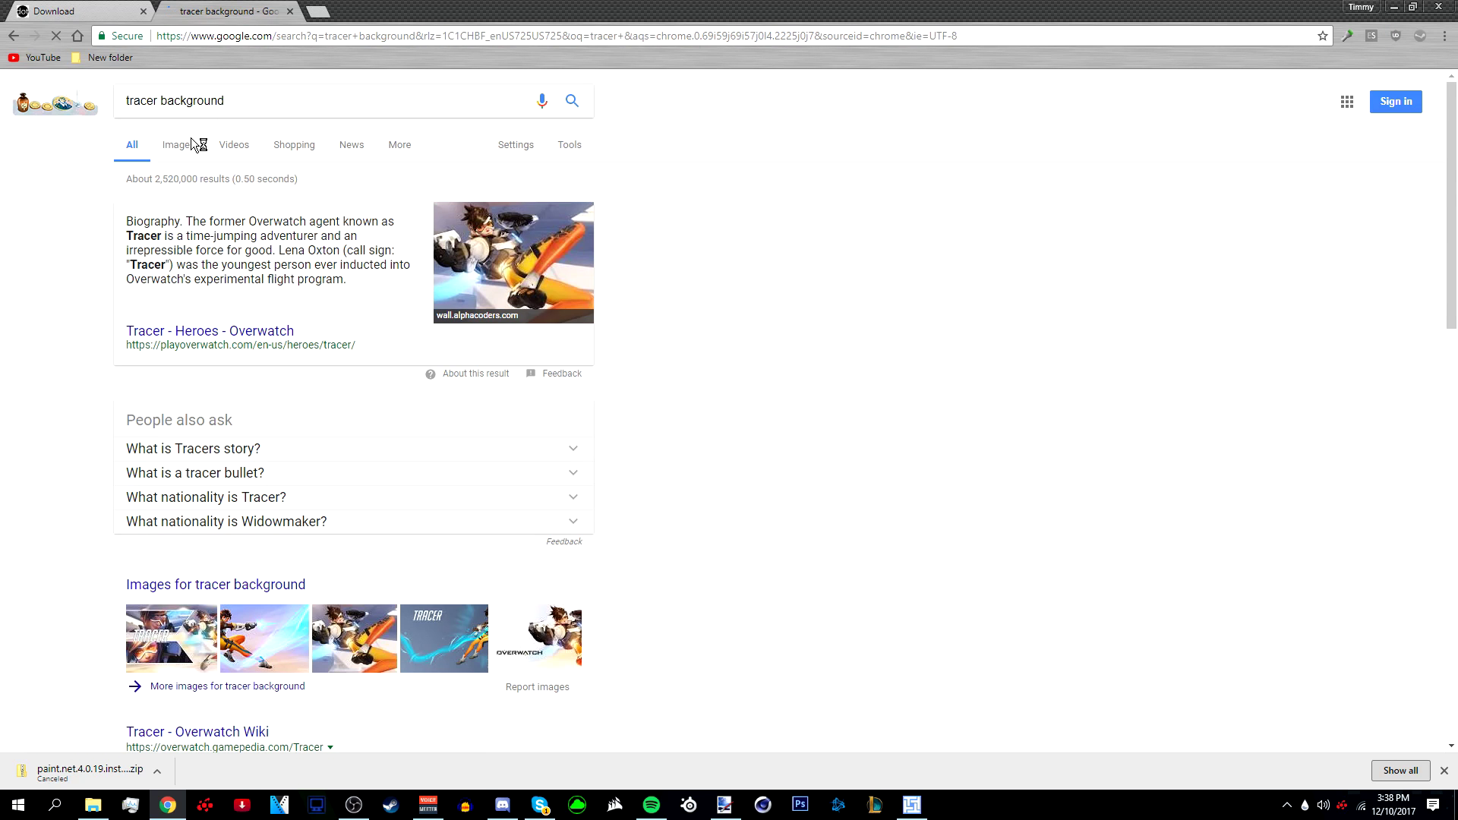
left_click(186, 145)
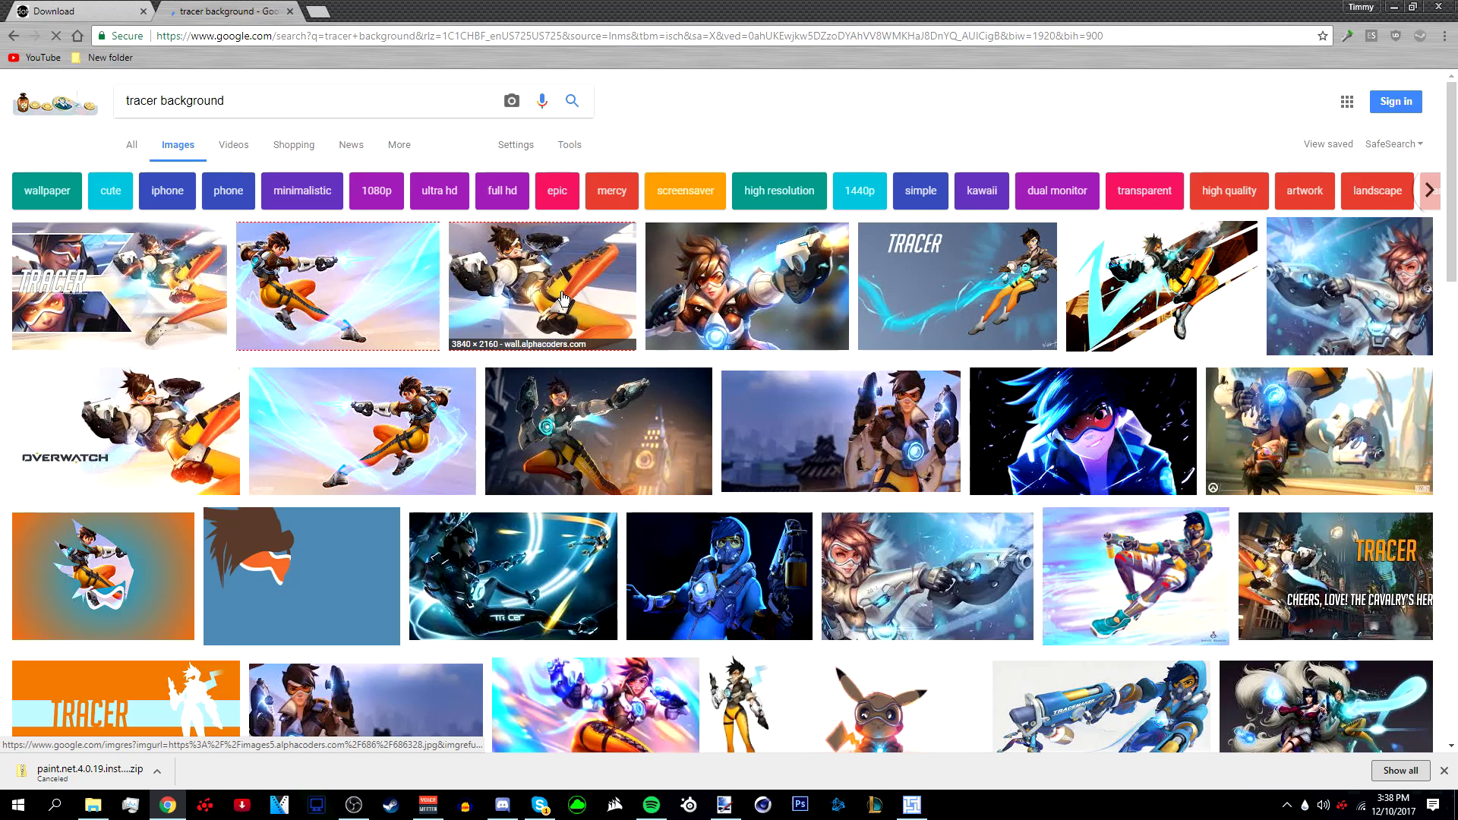
Copy the third result's large Tracer wallpaper and return to paint.net
left_click(585, 306)
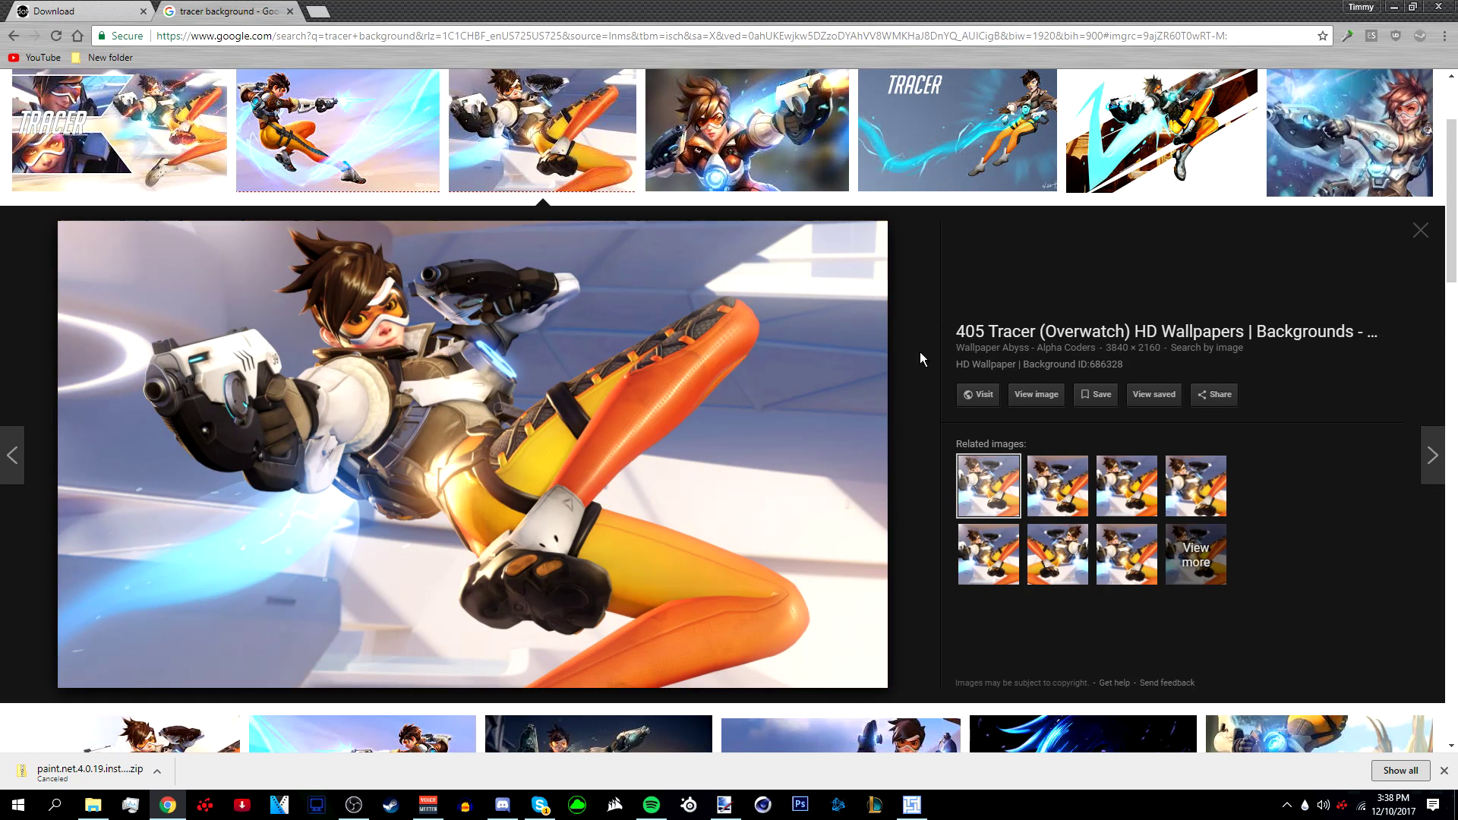
right_click(780, 458)
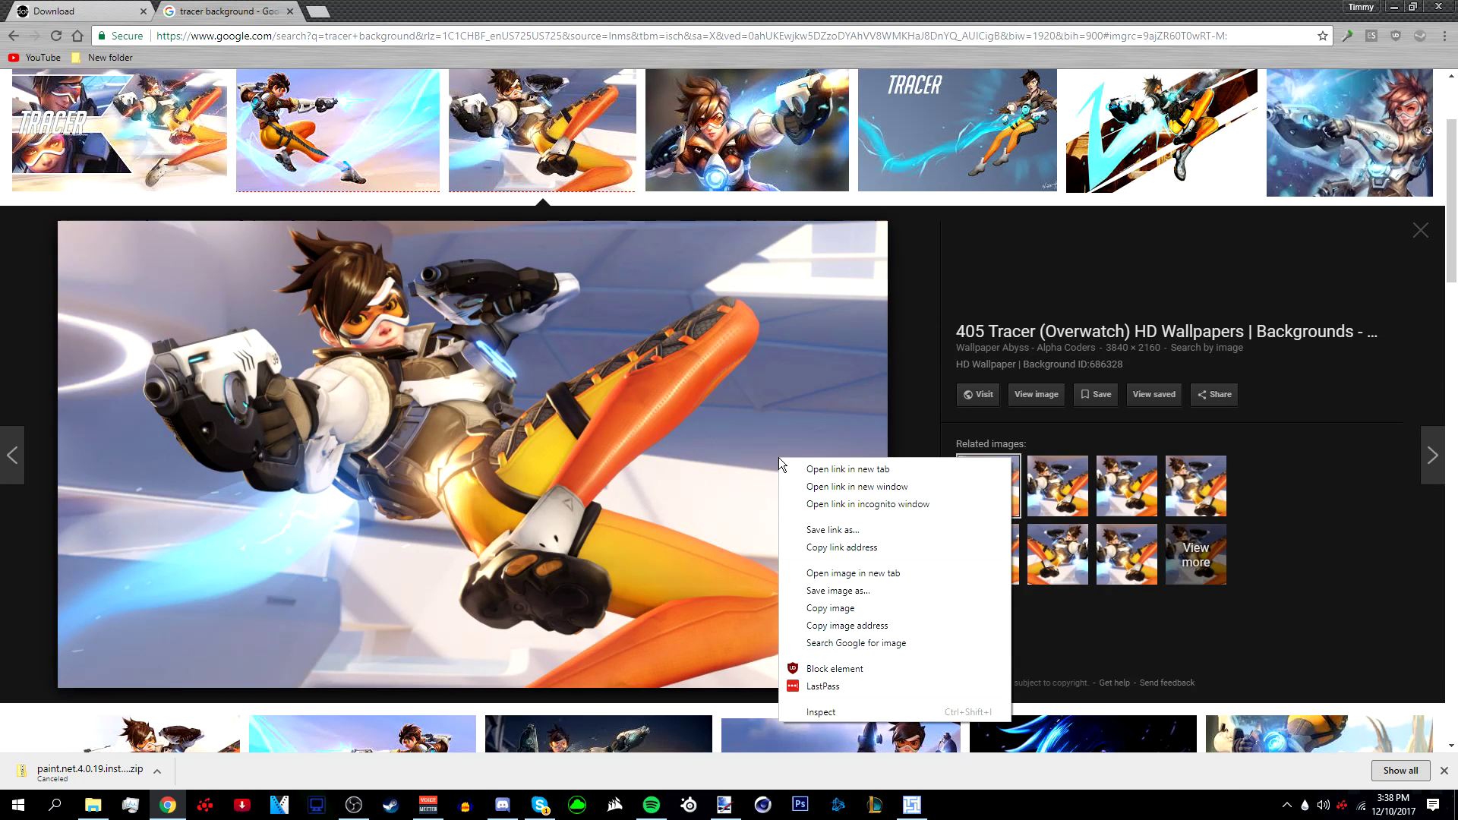
left_click(820, 612)
left_click(727, 806)
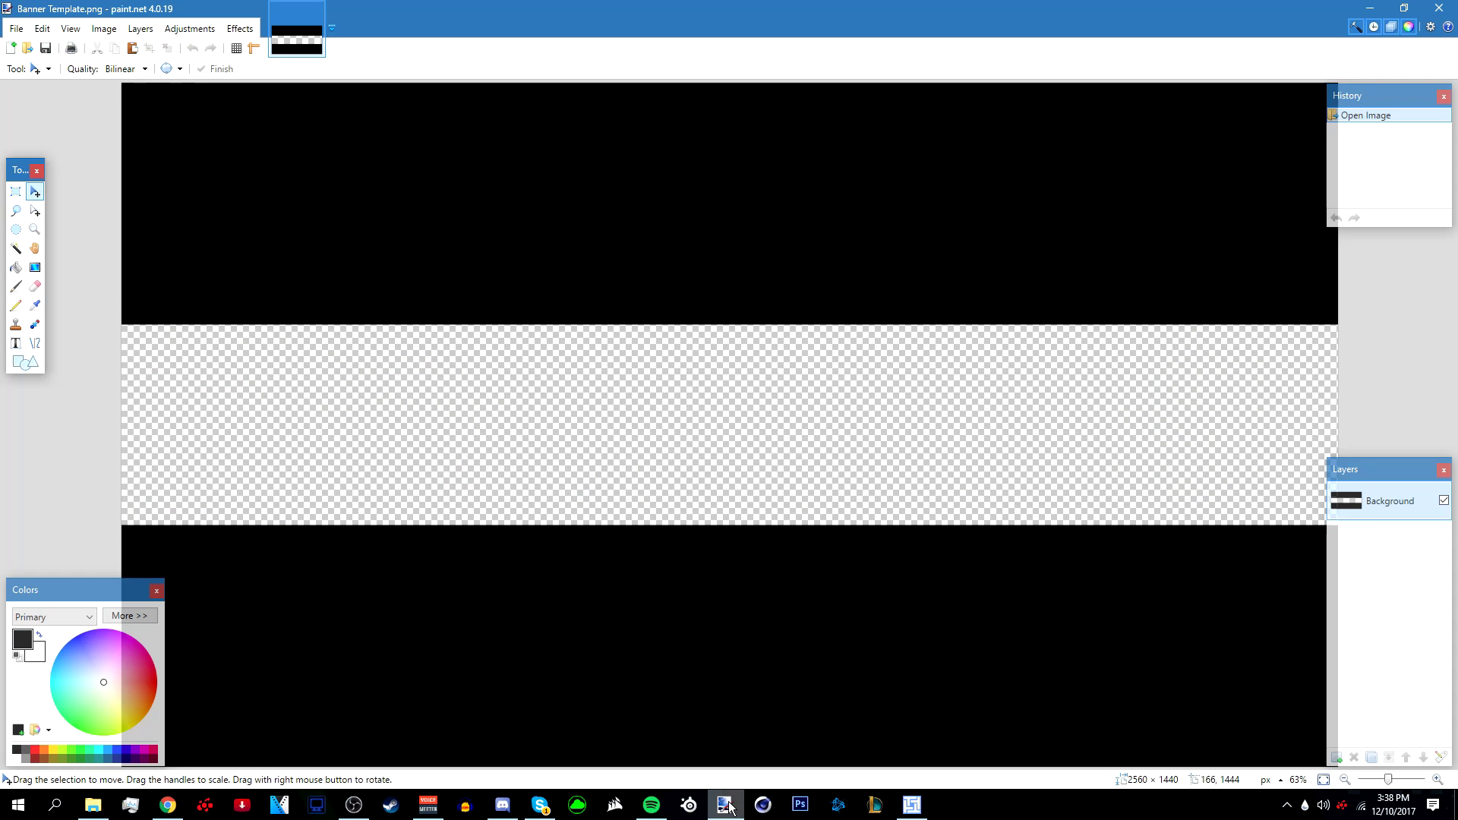
Add Layer 2 below Background and paste the Tracer image, keeping the canvas size
left_click(1336, 757)
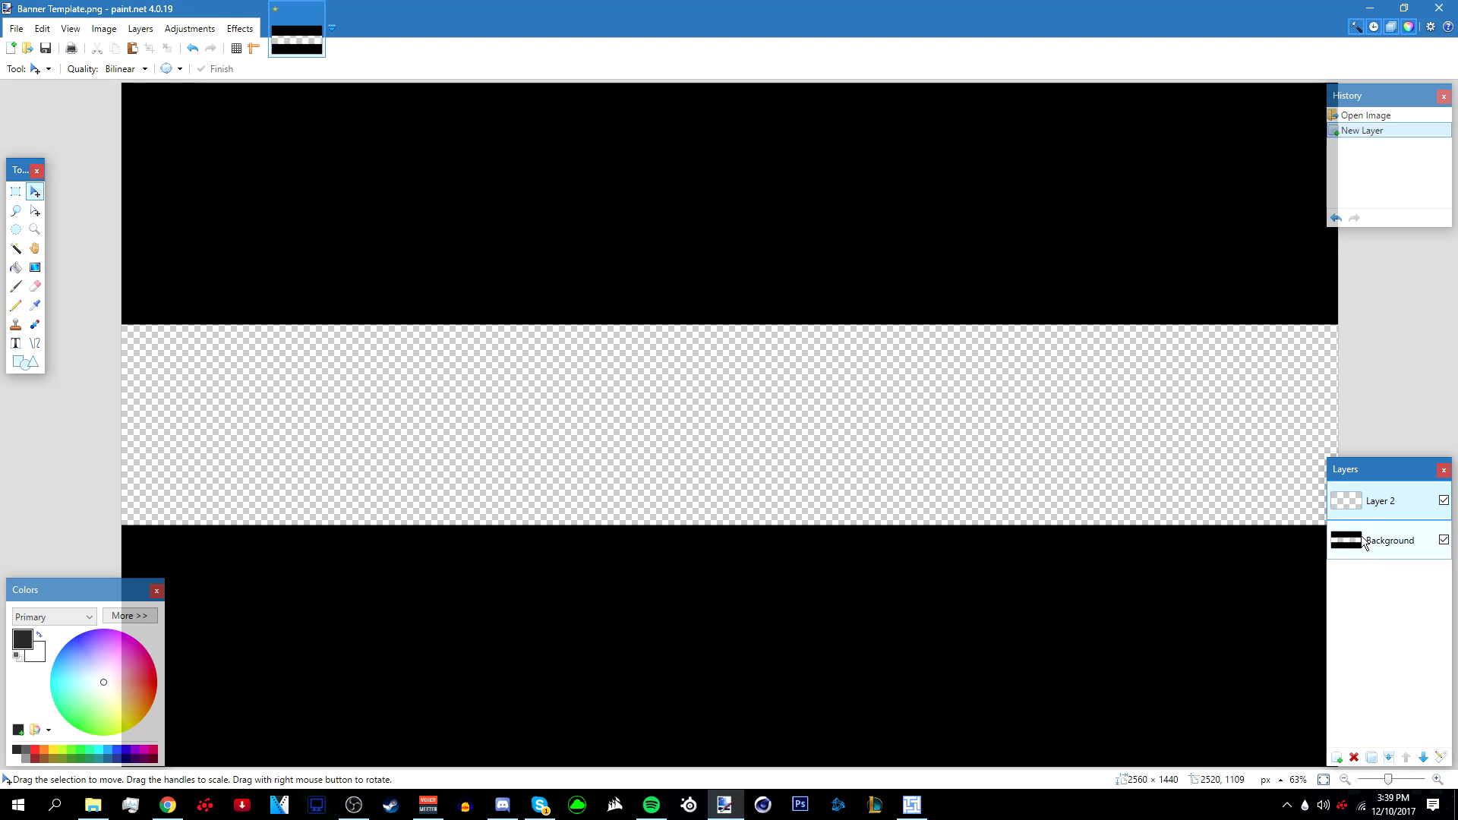
left_click_drag(1380, 635, 1379, 635)
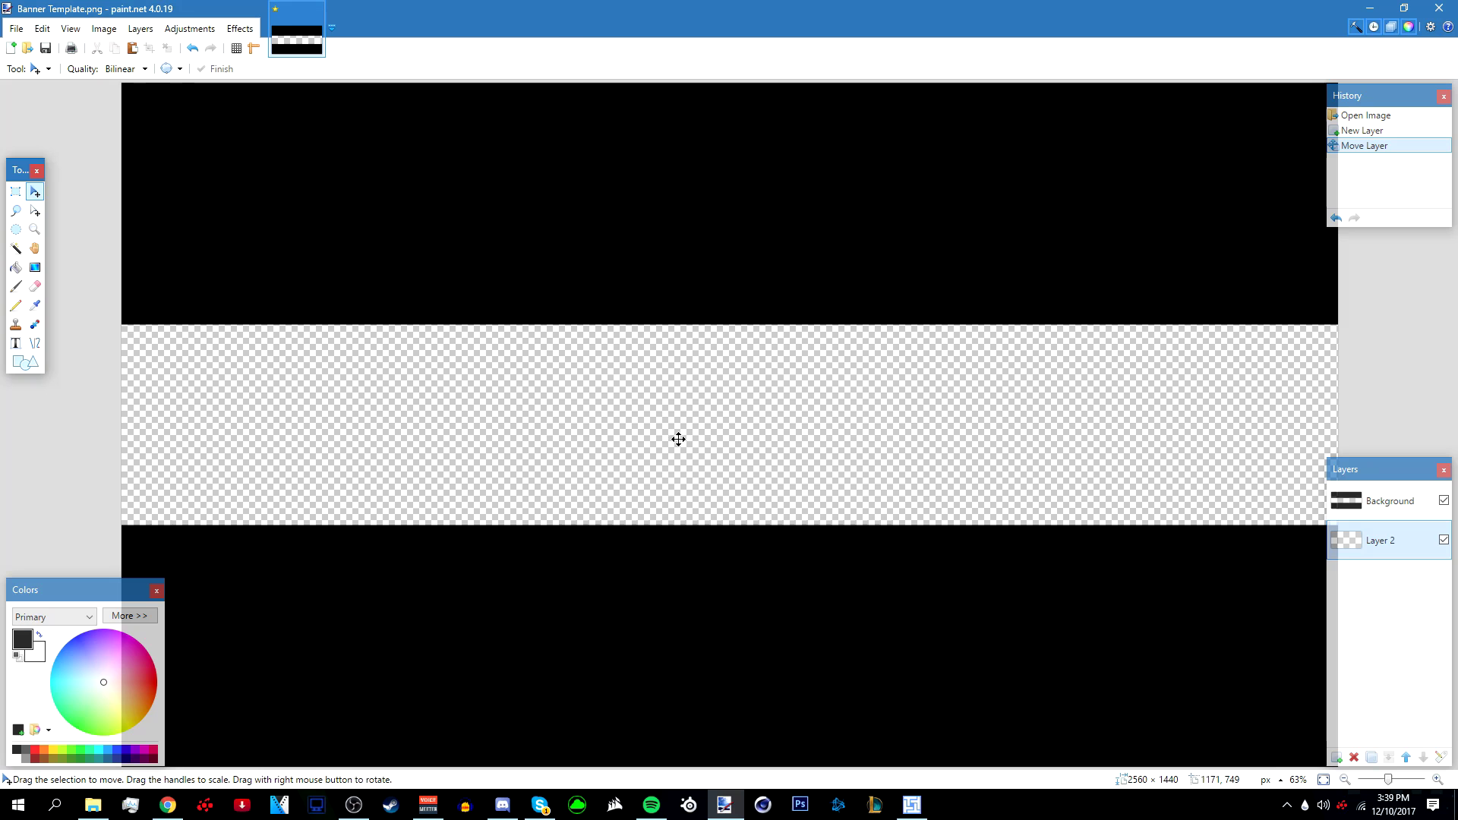
key("ctrl+v")
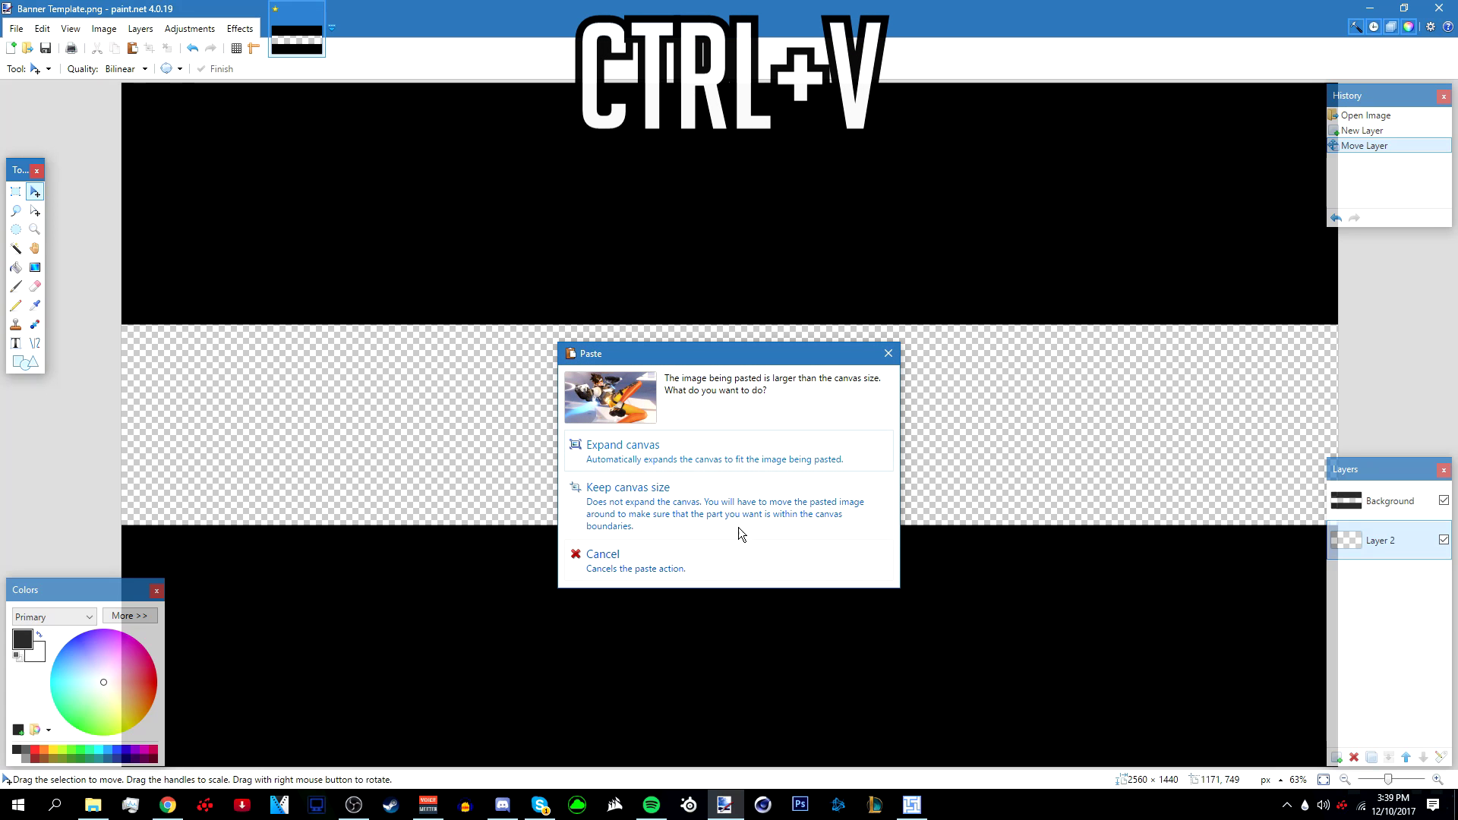
left_click(683, 513)
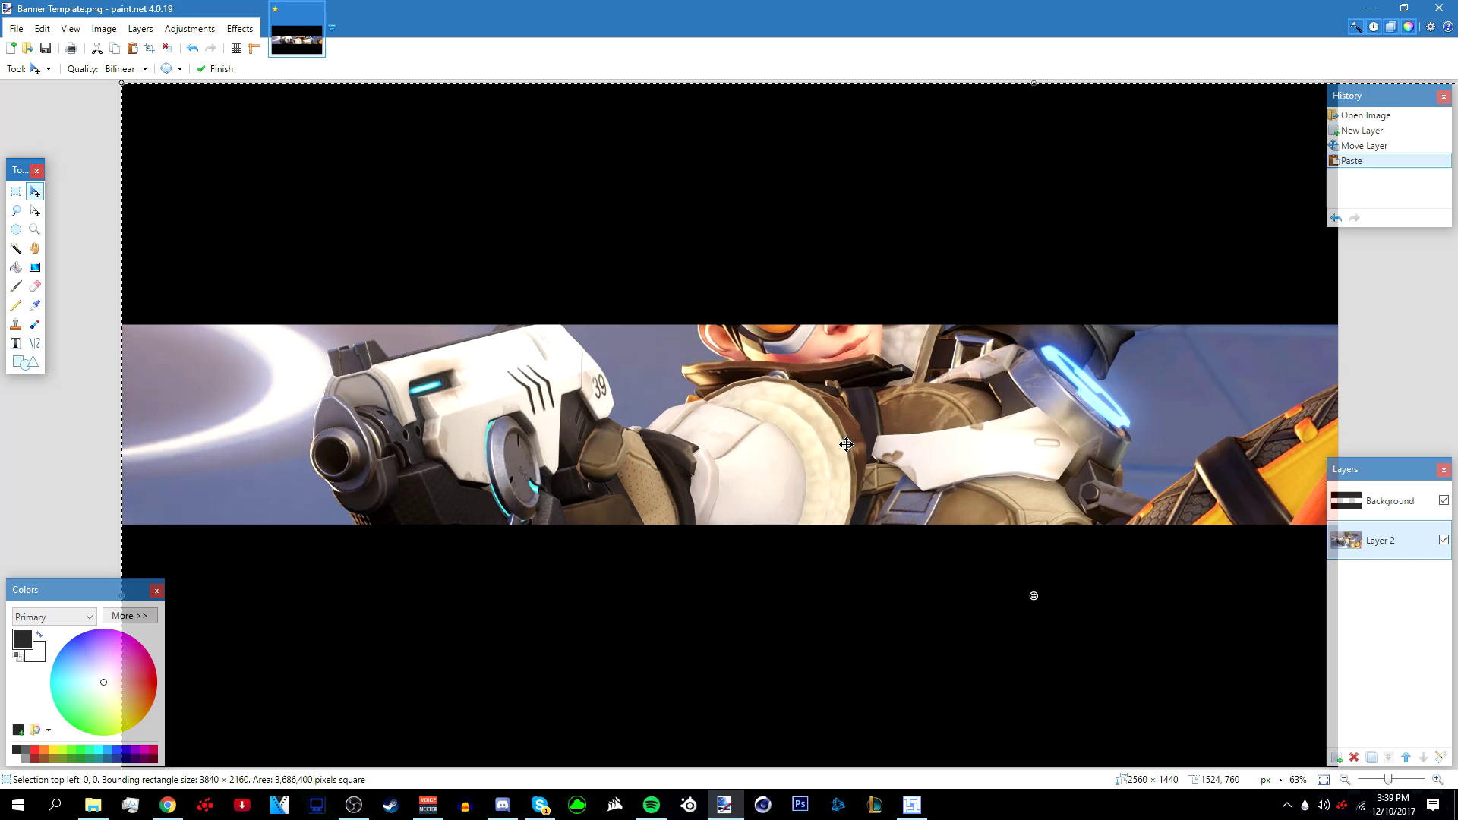
Move and shrink the Tracer image so her face fills the middle strip, then deselect
left_click_drag(836, 433, 790, 479)
scroll(789, 479, "down", 4)
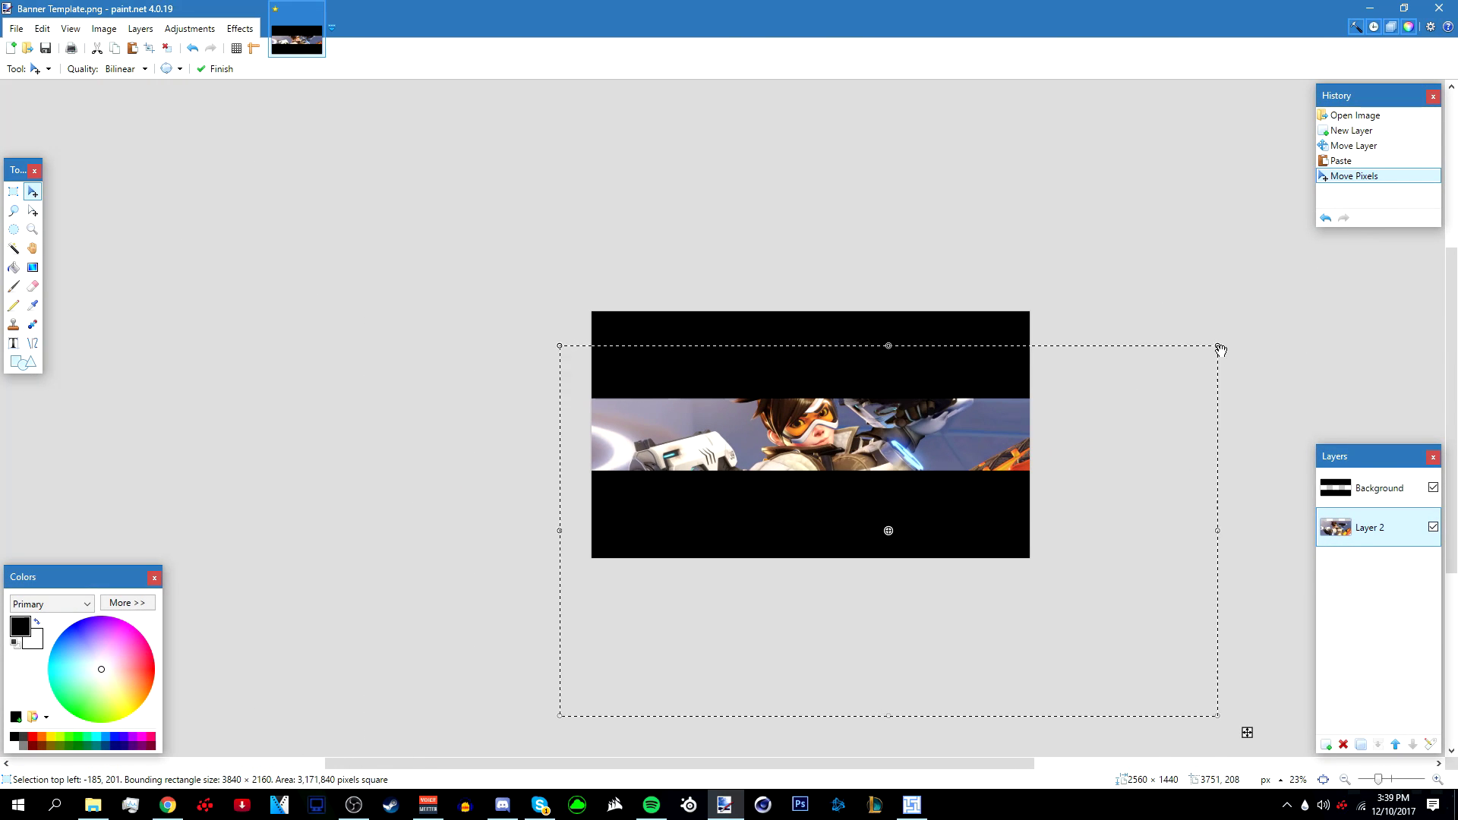
left_click_drag(1206, 366, 1034, 450)
scroll(380, 199, "up", 3)
key("ctrl+d")
left_click_drag(864, 763, 982, 765)
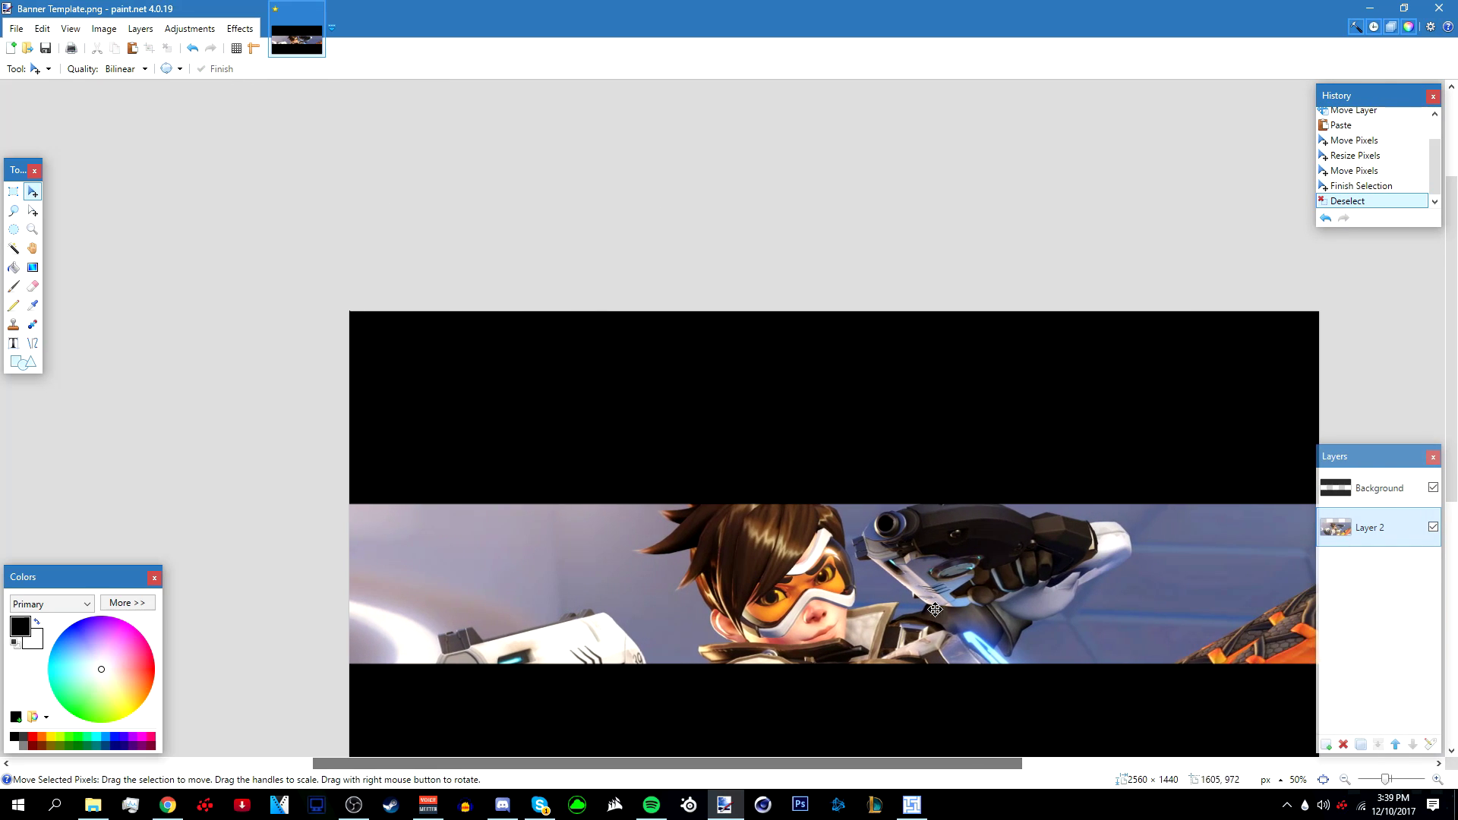
scroll(936, 475, "down", 5)
scroll(937, 476, "up", 2)
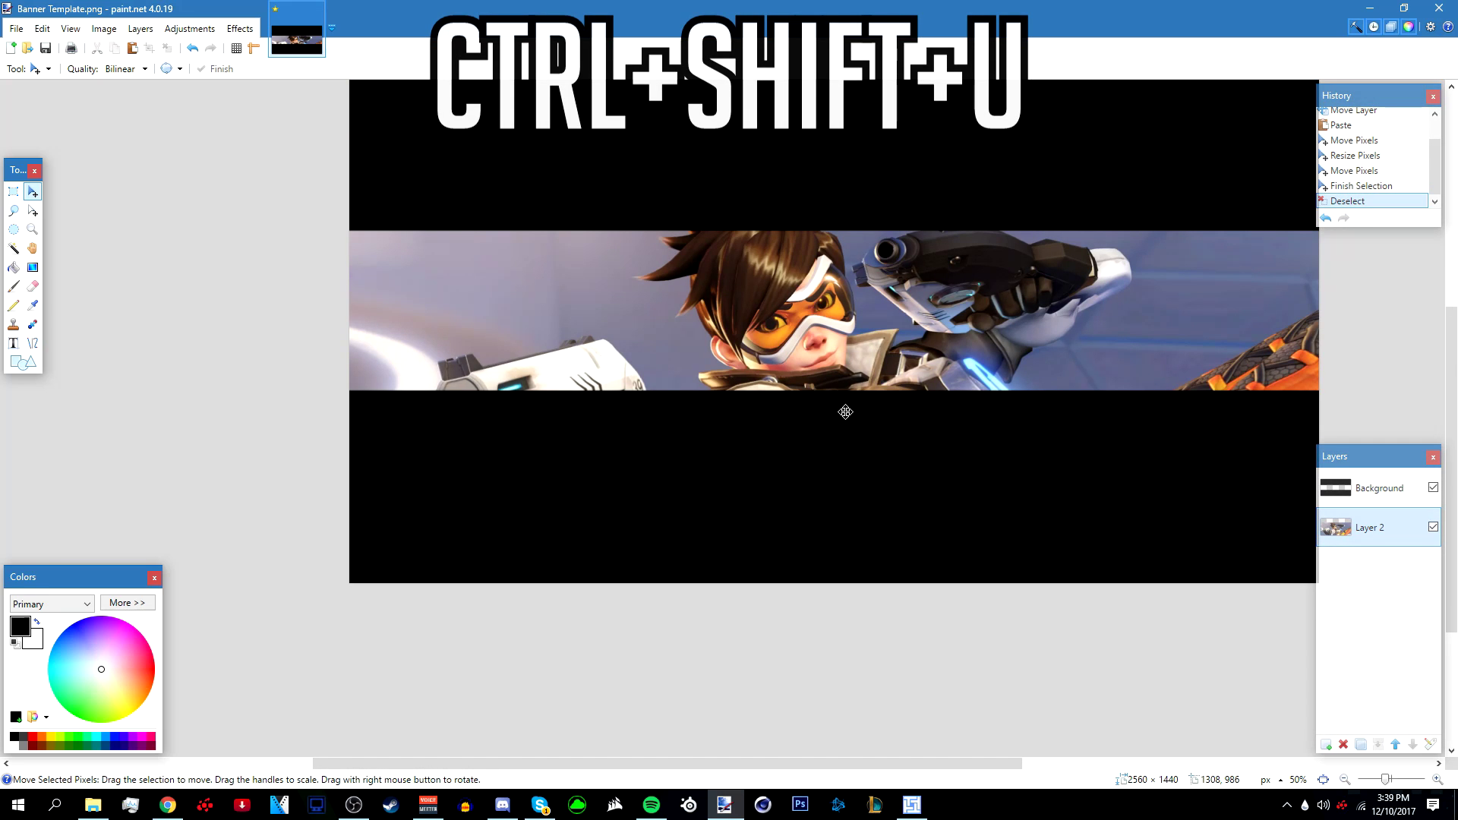
key("ctrl+shift+u")
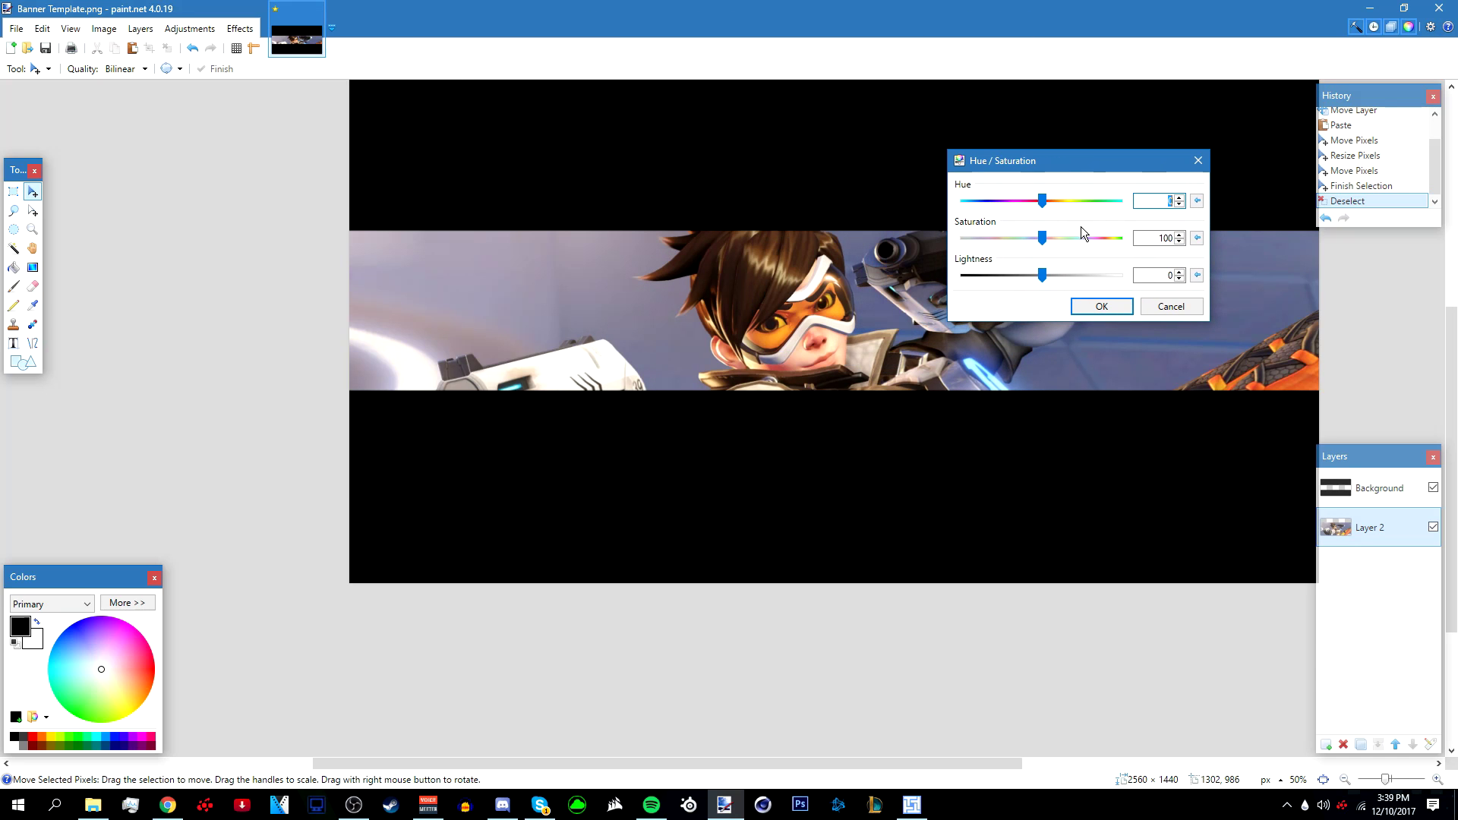
Turn the Tracer image grayscale by dropping Hue / Saturation saturation to zero
left_click_drag(1045, 241, 805, 258)
left_click(1100, 307)
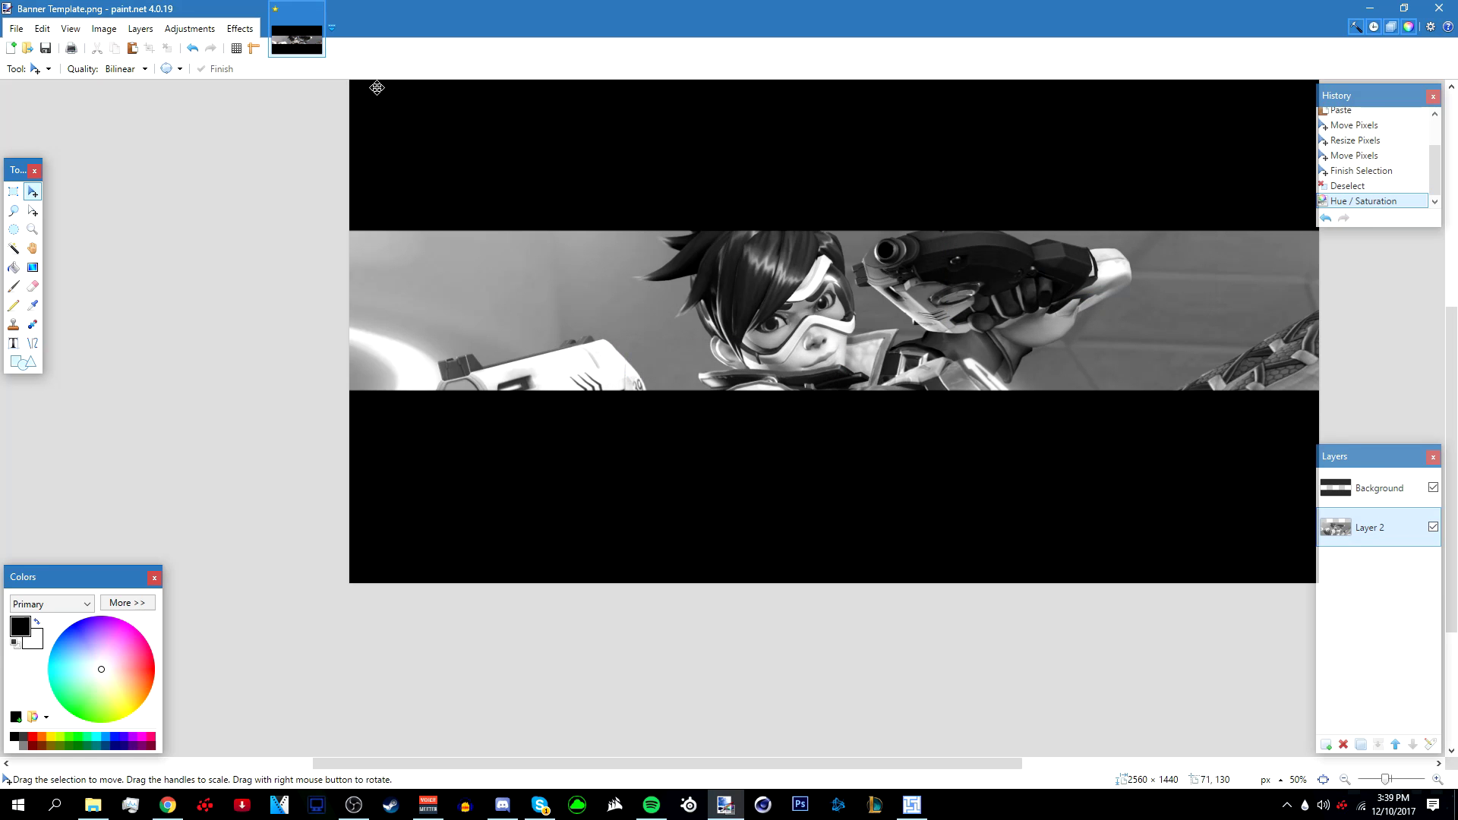
left_click(194, 35)
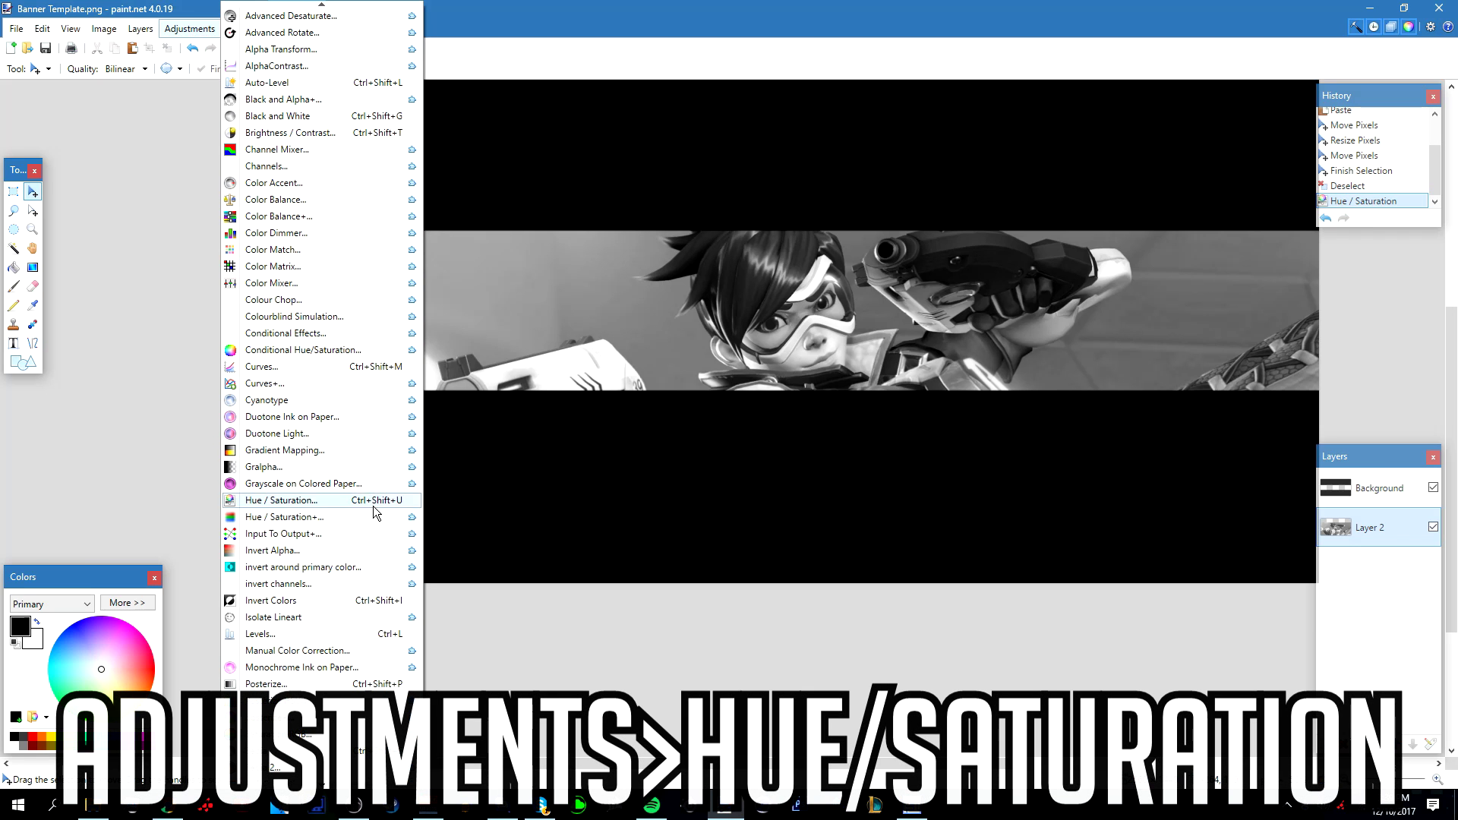
left_click(366, 504)
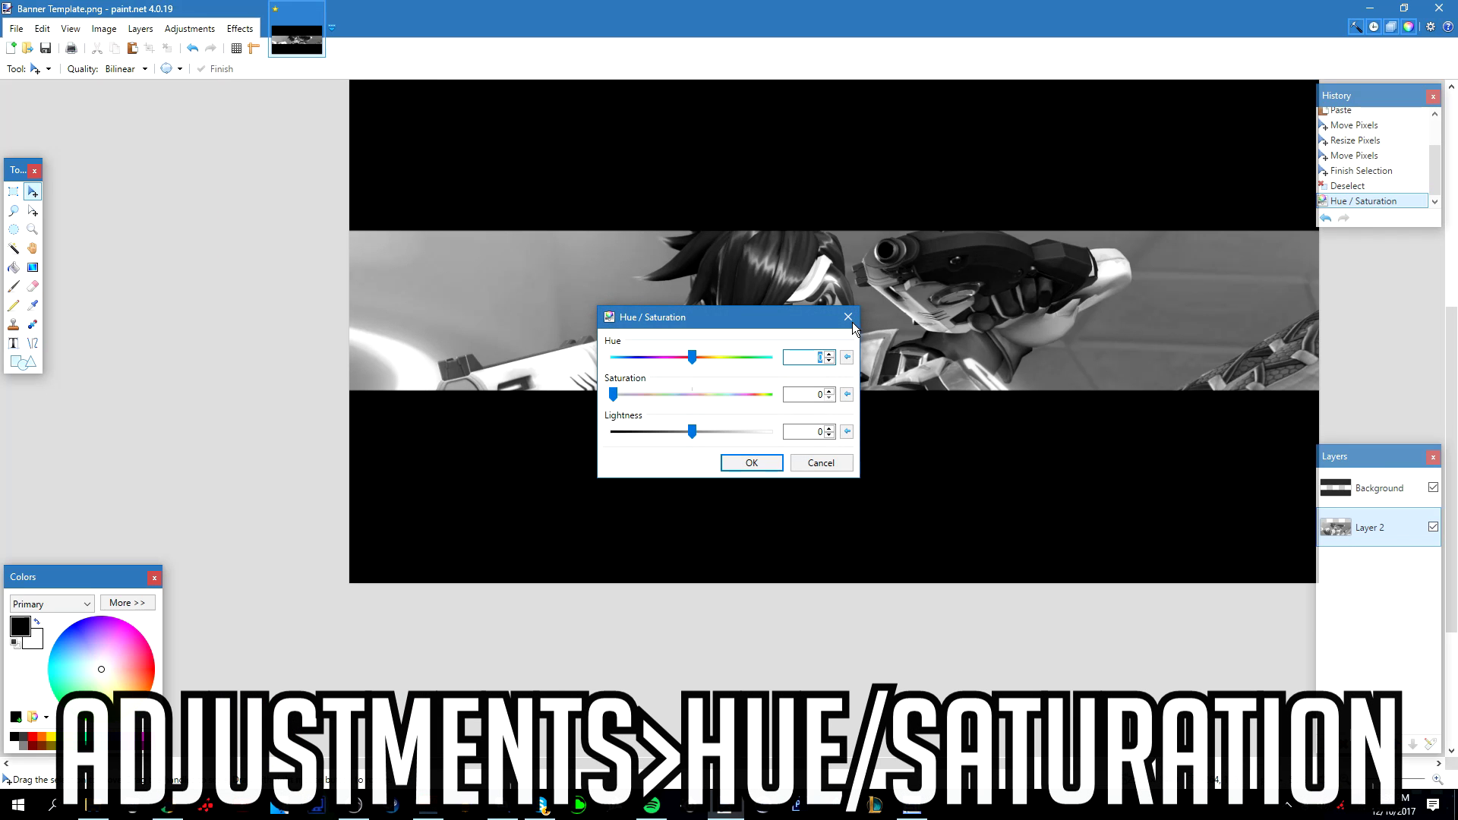
left_click(856, 323)
Create an empty Layer 3 above the Tracer image on Layer 2
scroll(855, 532, "down", 1)
scroll(855, 763, "right", 2)
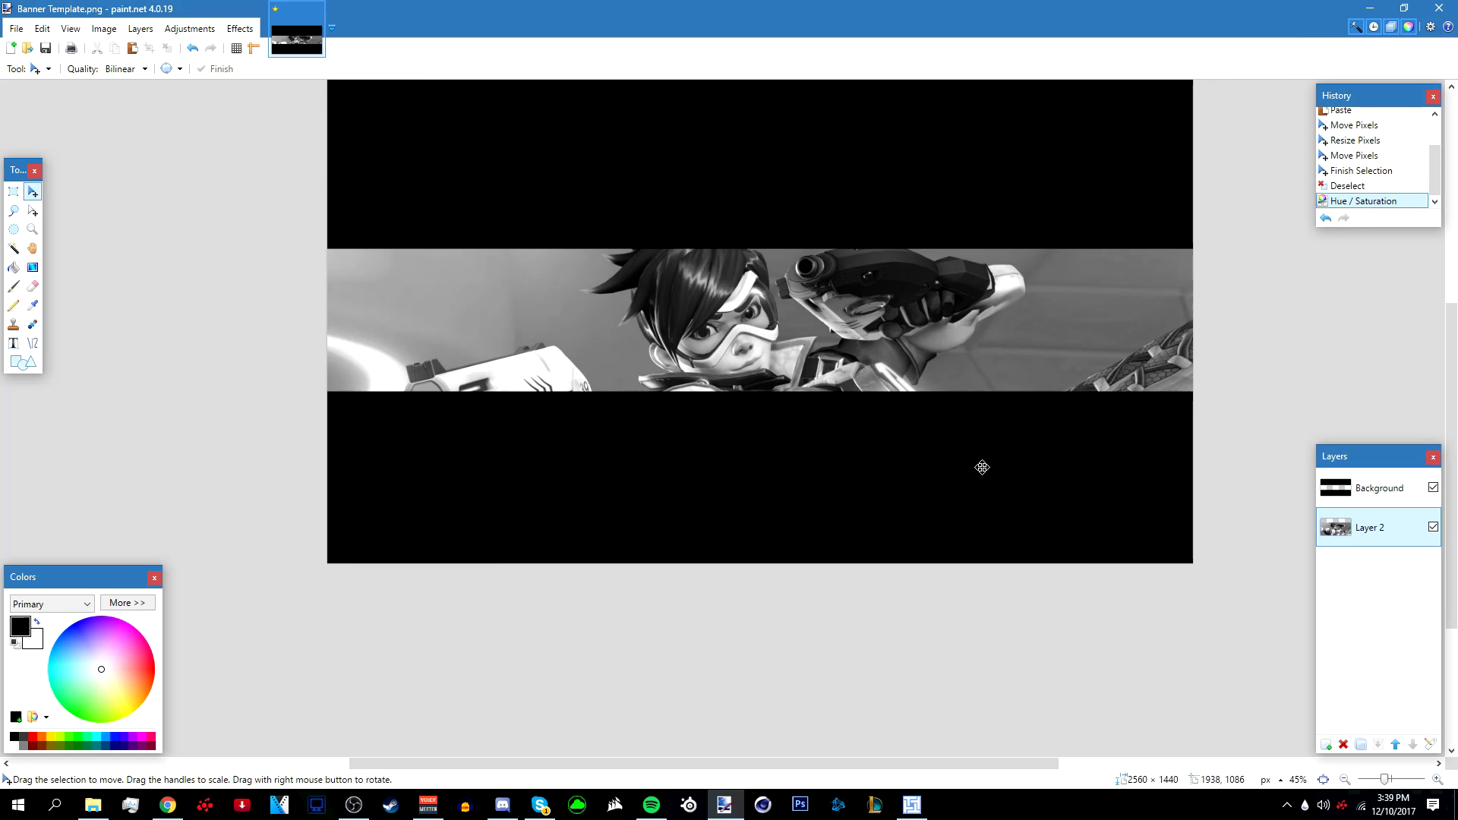
left_click(1327, 744)
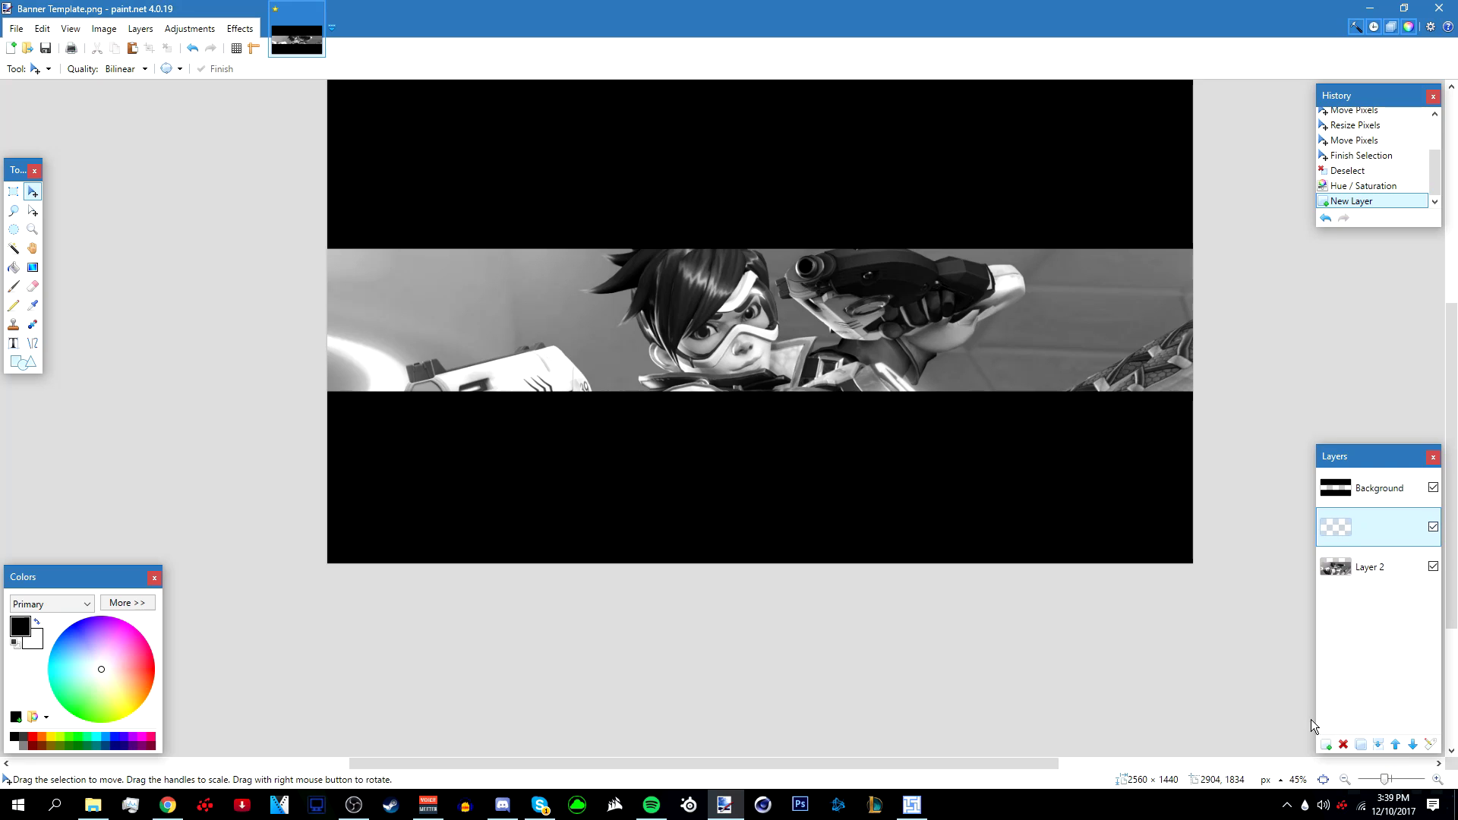
Open pattern 1.png from the Patterns folder, copy its sparkles, and return to Banner Template
left_click(28, 49)
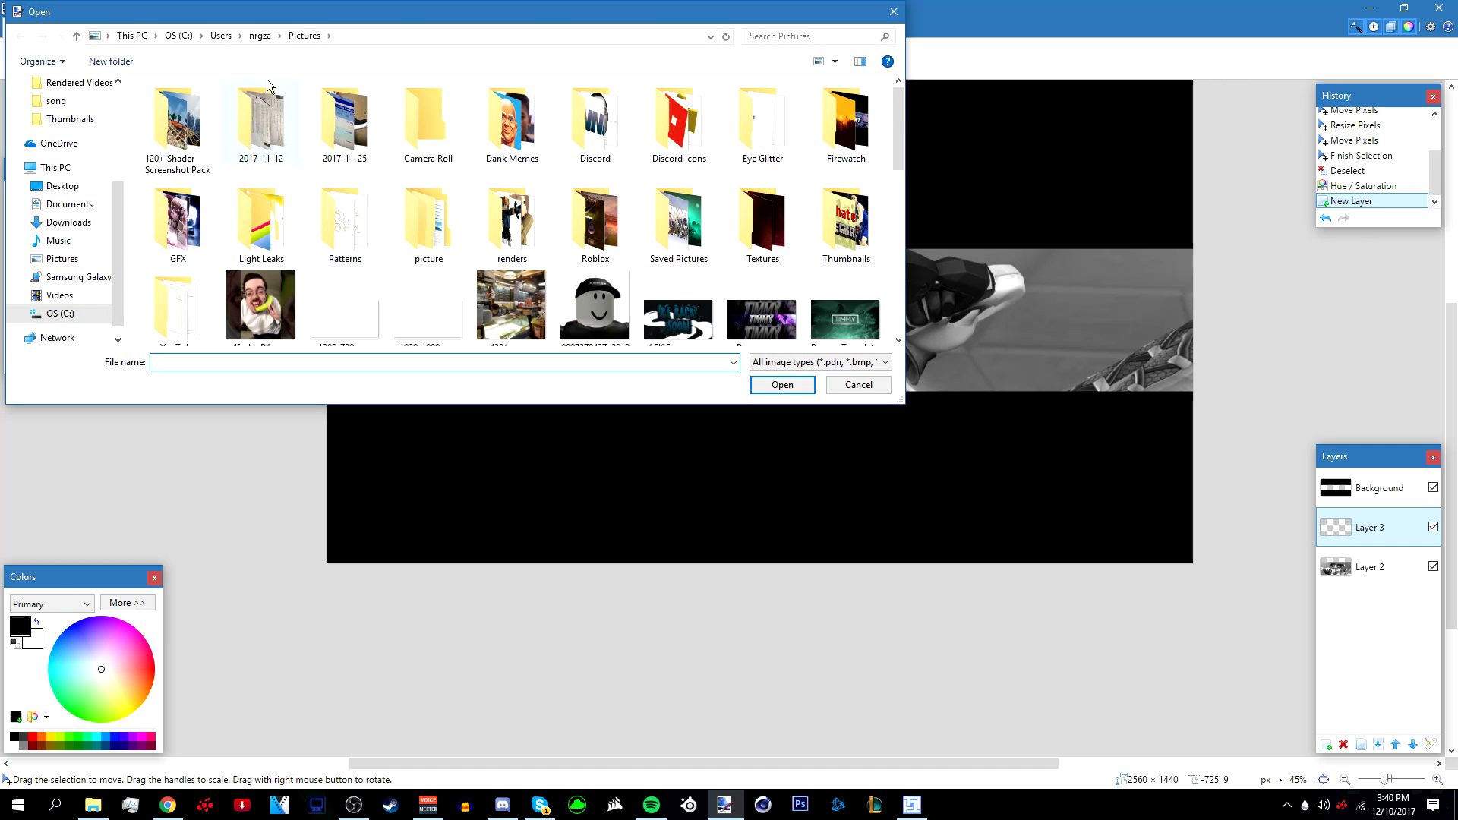
double_click(338, 214)
left_click(191, 146)
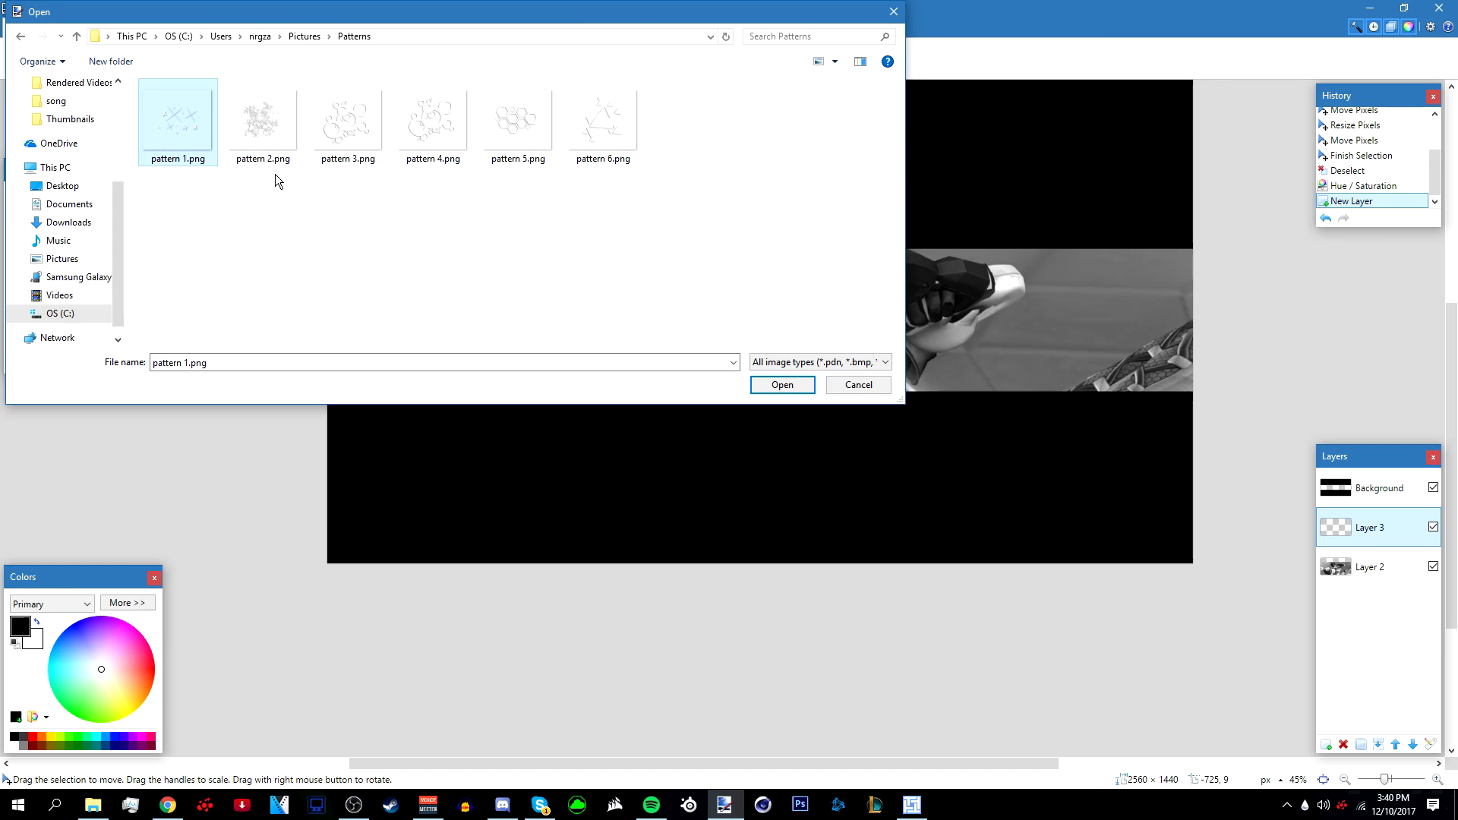
left_click(794, 385)
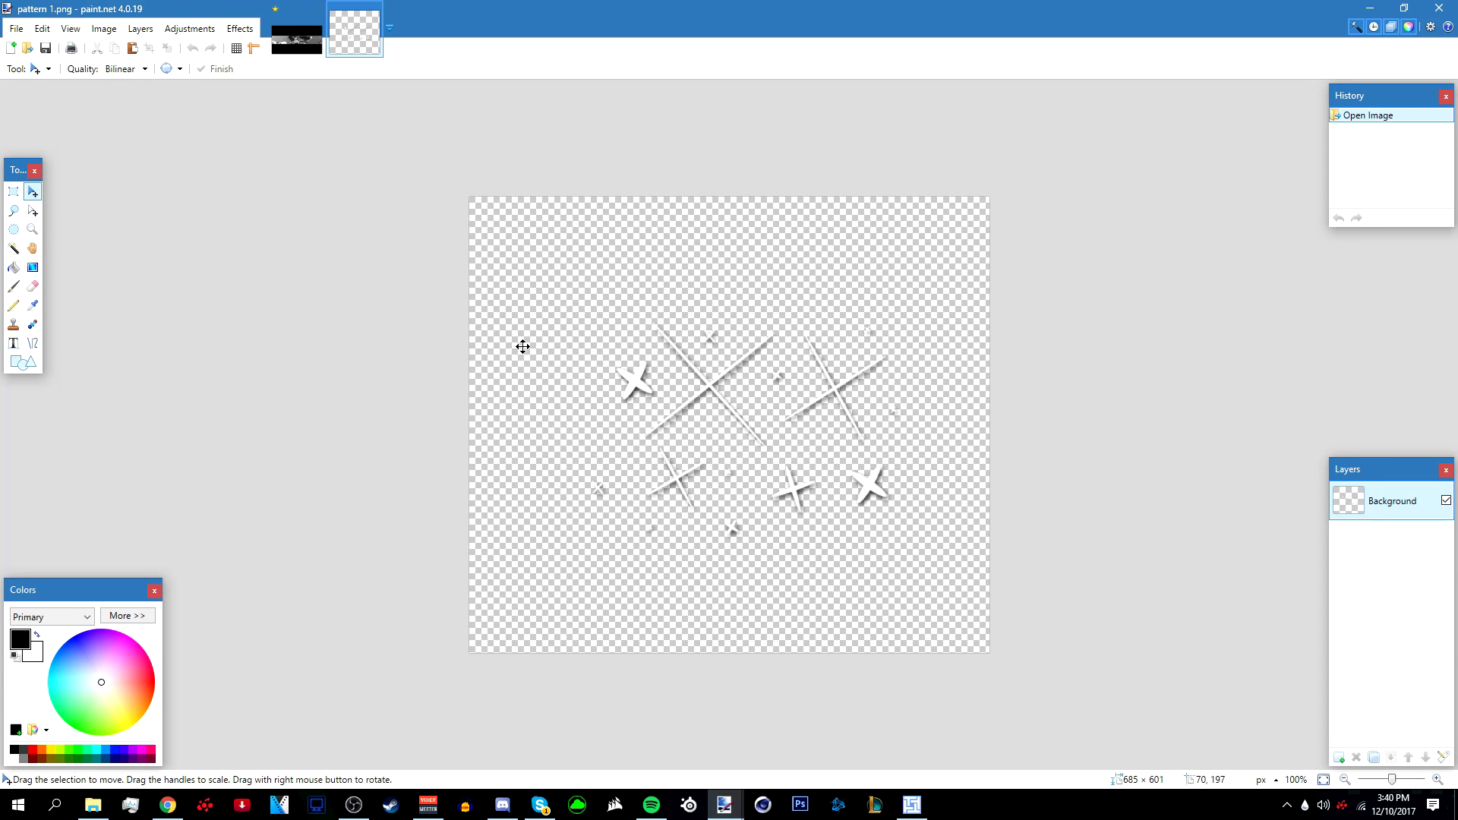
key("ctrl+c")
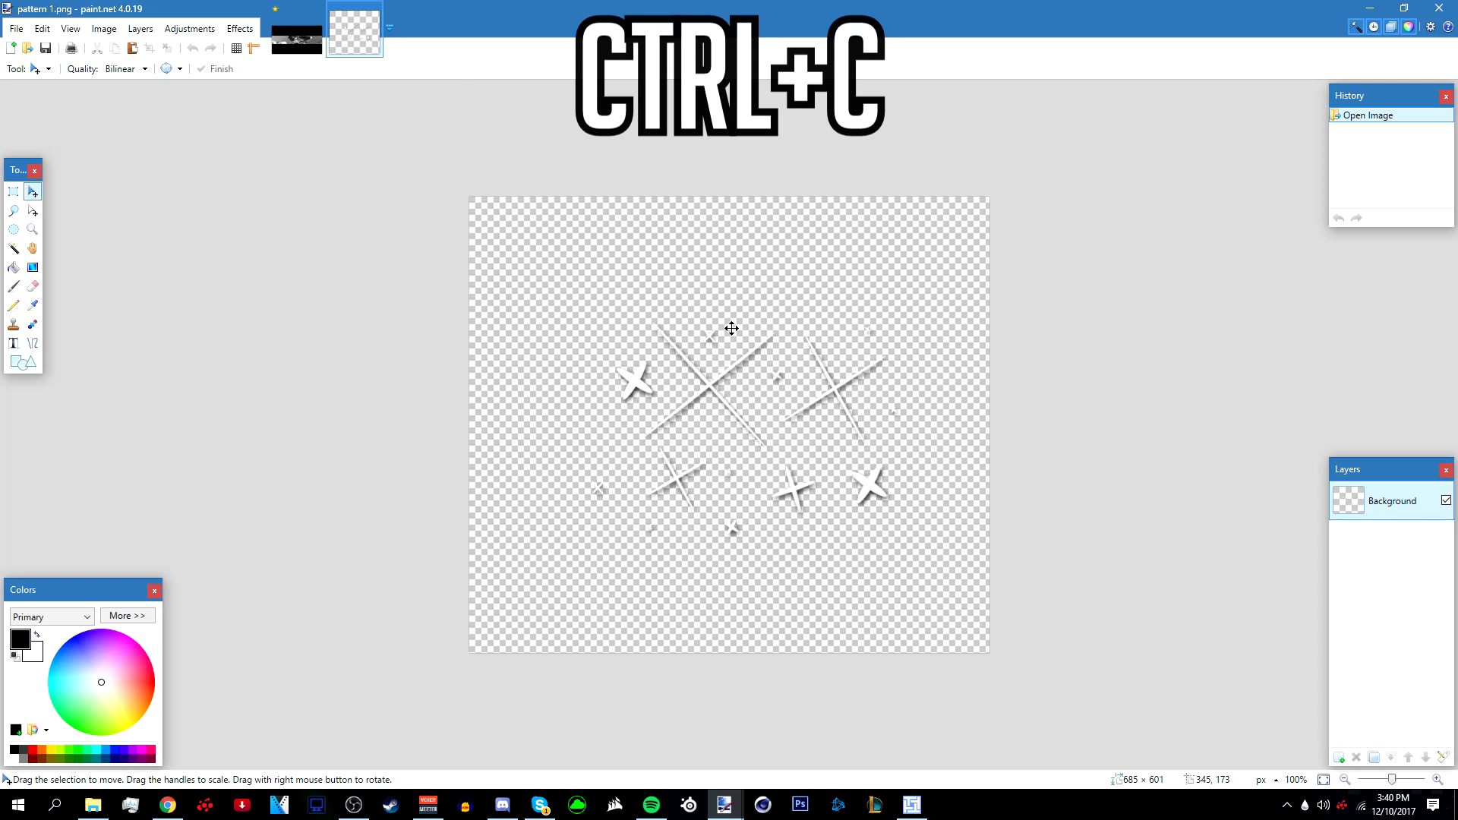
left_click(291, 32)
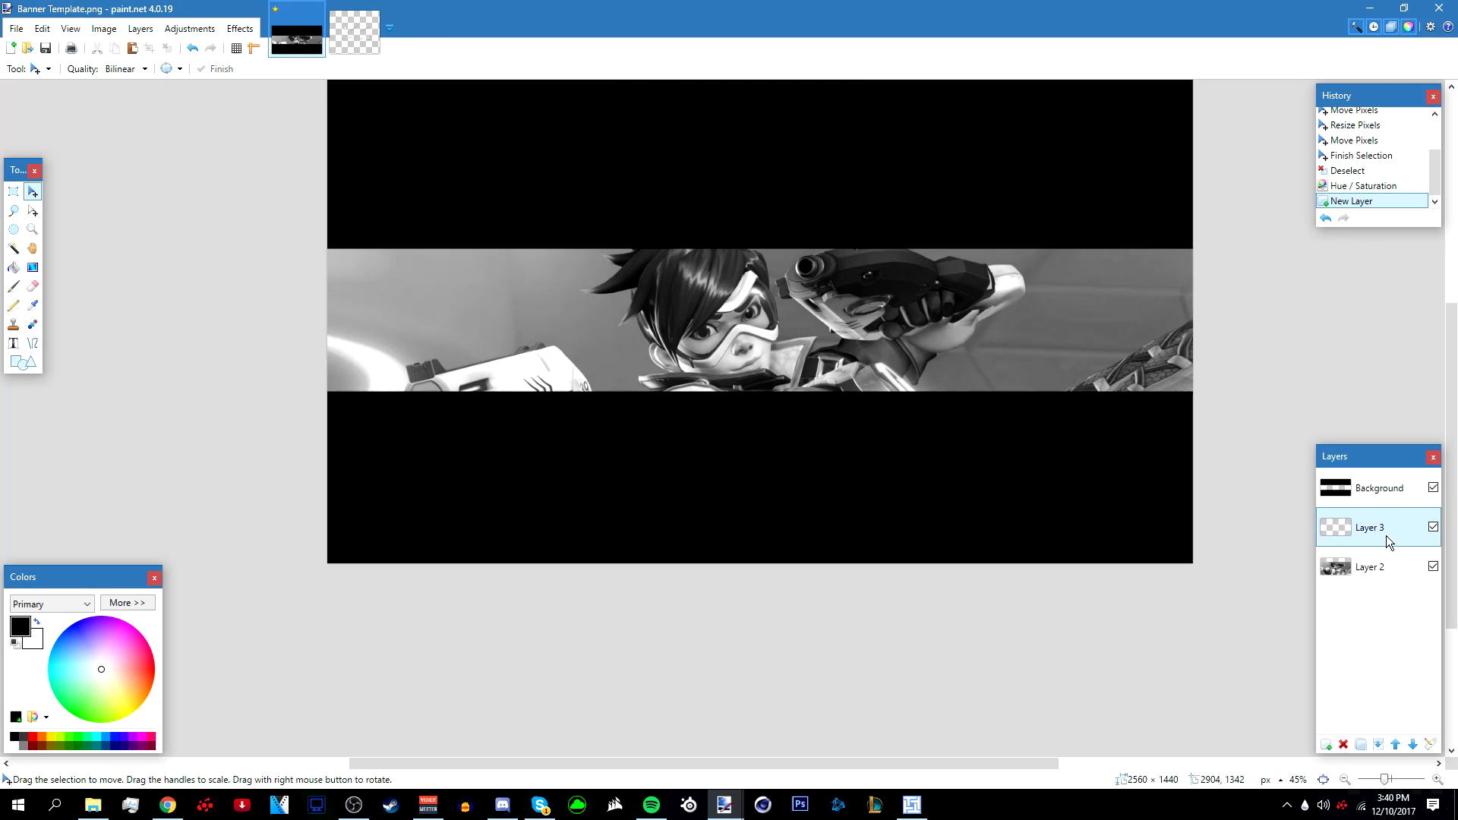
Paste the sparkle pattern onto Layer 3 and place it on the banner's left side
left_click(1433, 528)
left_click(1380, 537)
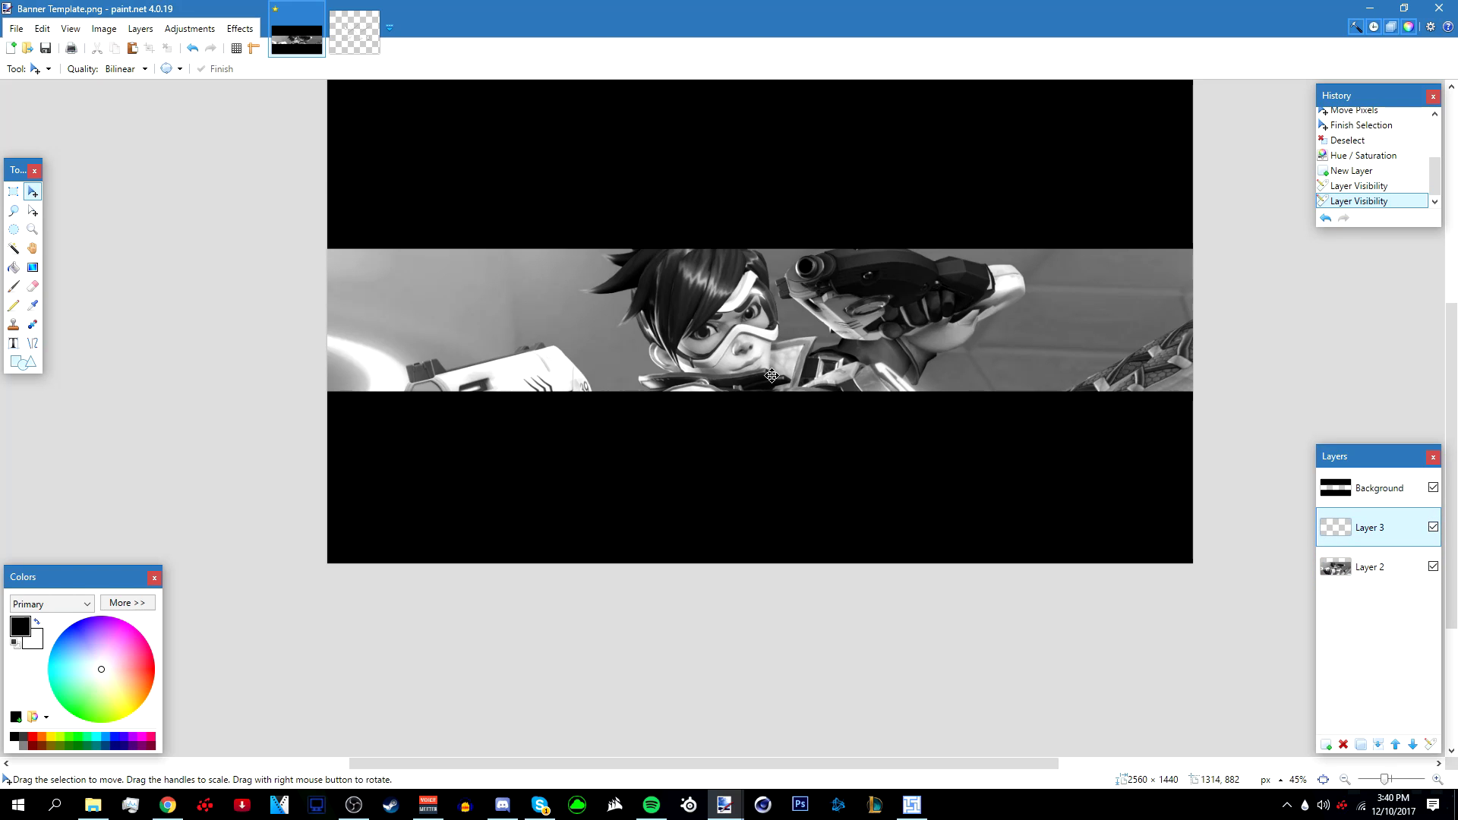
key("ctrl+v")
left_click_drag(467, 215, 542, 273)
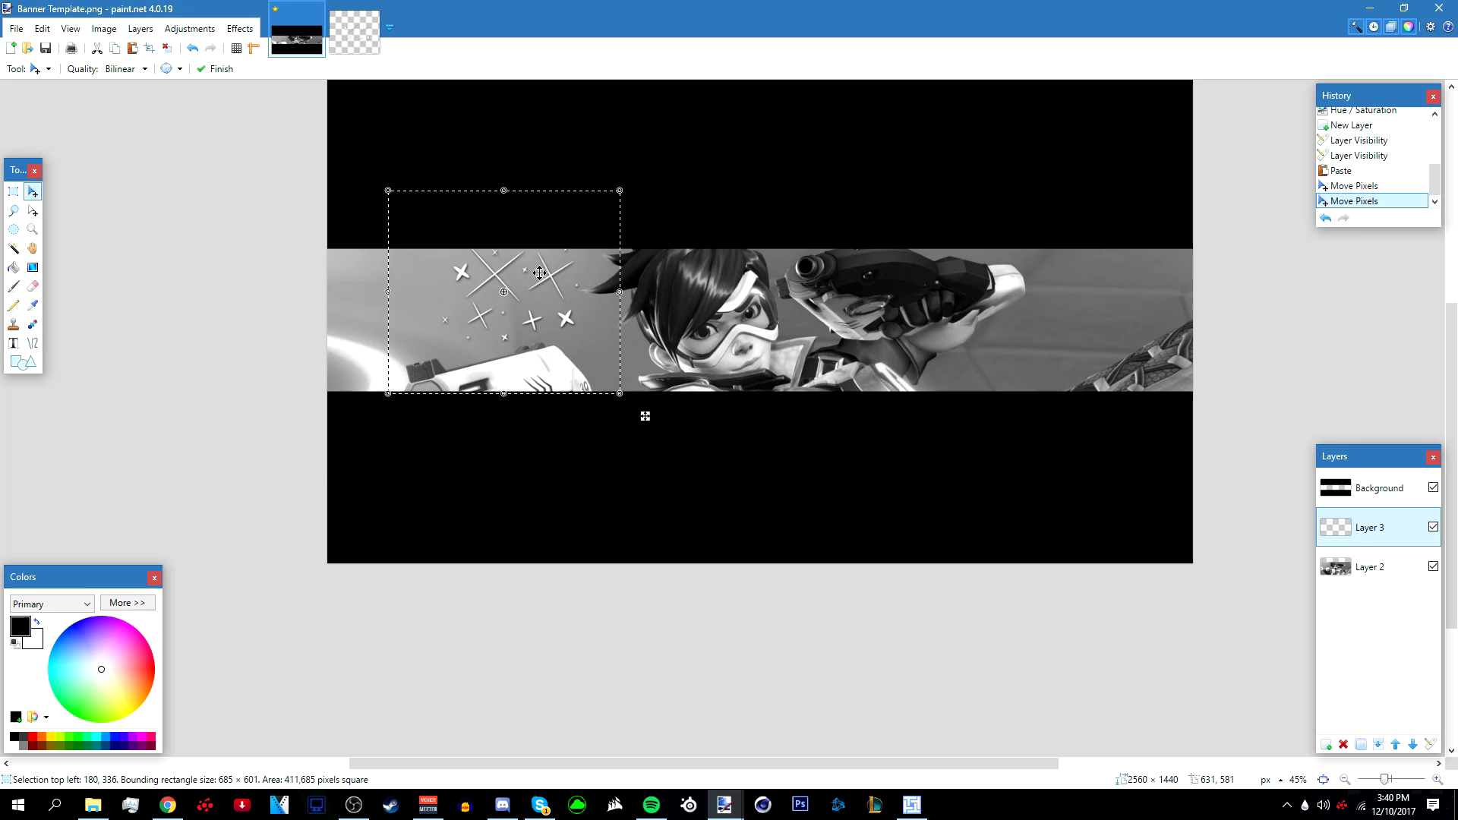
left_click(167, 47)
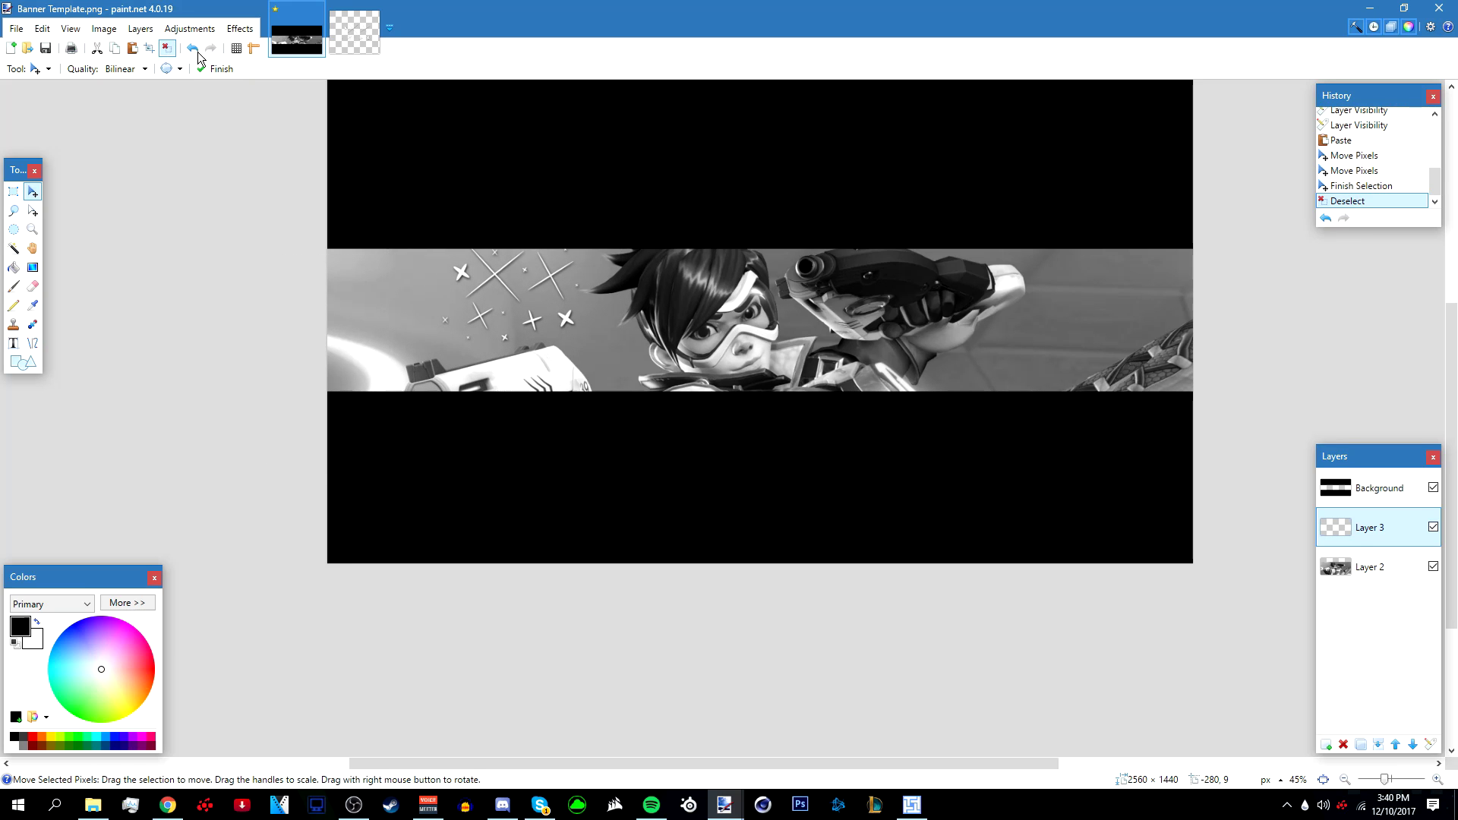
Duplicate the sparkle layer, moving the copy further left and rotating it slightly
left_click(1360, 744)
key("ctrl+a")
left_click_drag(1207, 579, 1126, 596)
left_click_drag(422, 275, 367, 268)
left_click_drag(1047, 293, 1052, 315)
left_click_drag(592, 232, 570, 190)
key("ctrl+d")
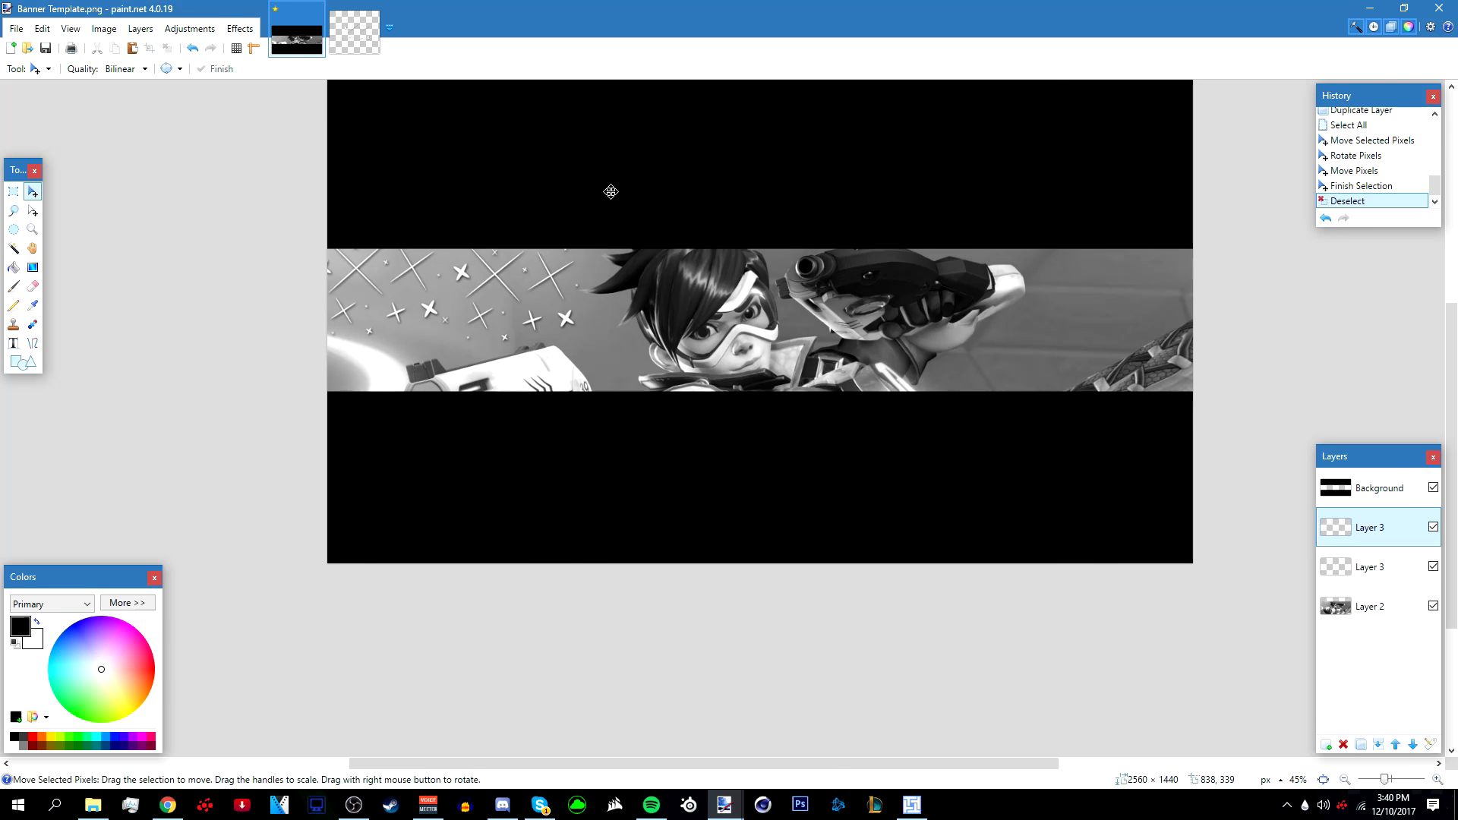
Duplicate the sparkle layer again and shift the new copy down and left
left_click(1359, 569)
left_click(1365, 745)
key("ctrl+a")
left_click_drag(405, 302, 329, 397)
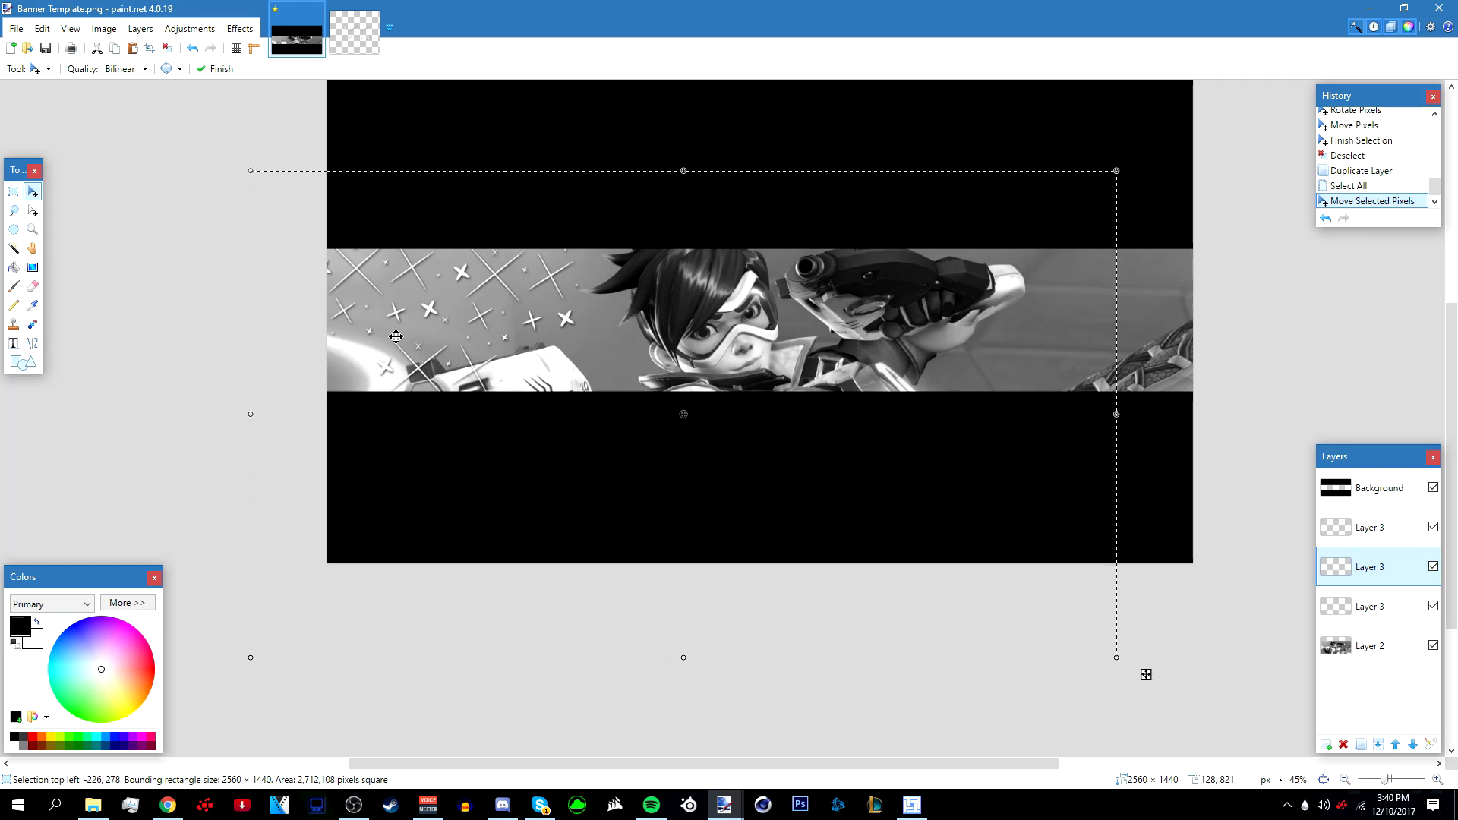
key("ctrl+d")
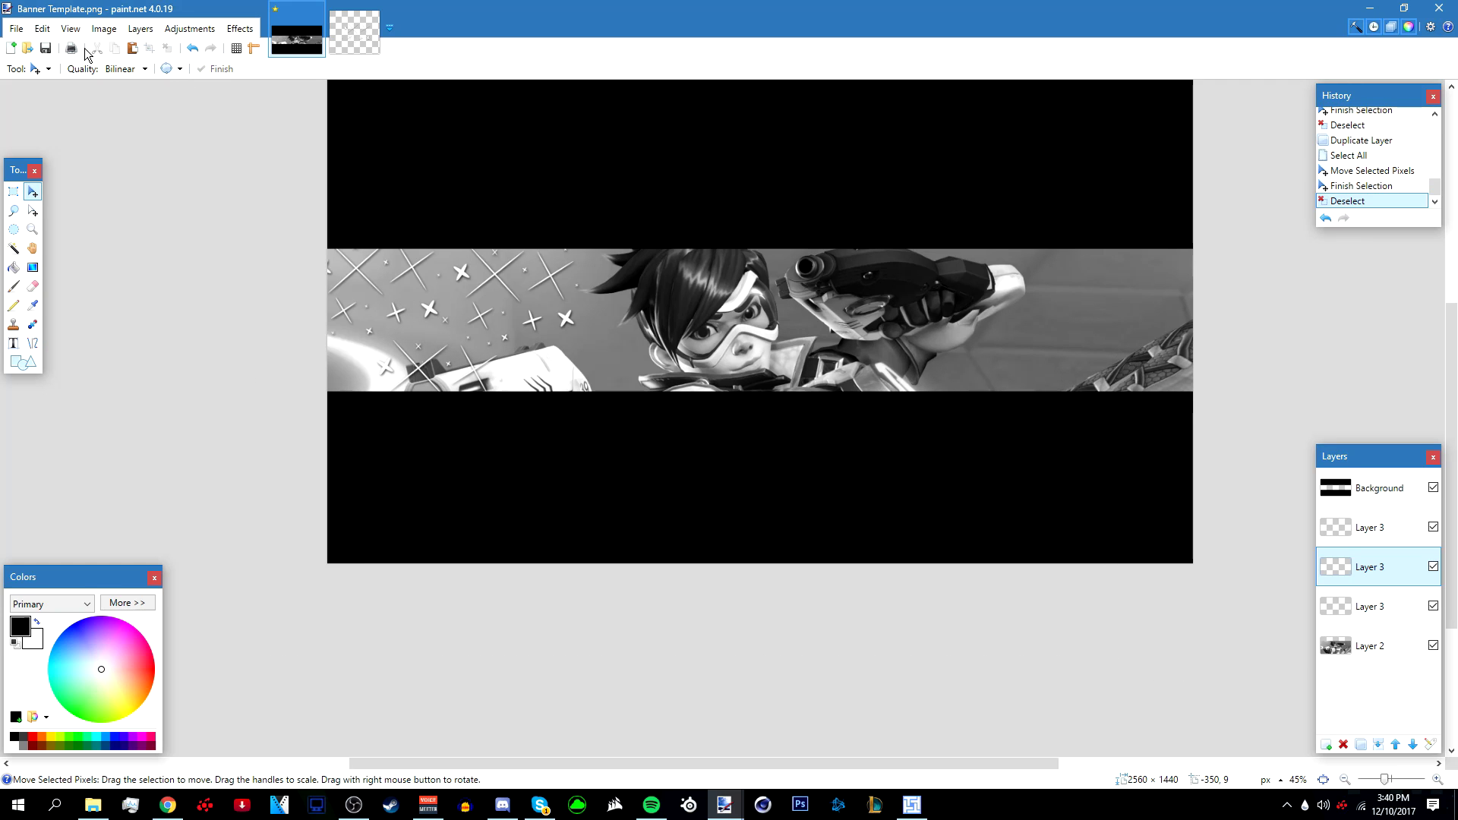
Open Pre-Made.png from Pictures, then return to the Banner Template image
left_click(28, 48)
left_click(302, 37)
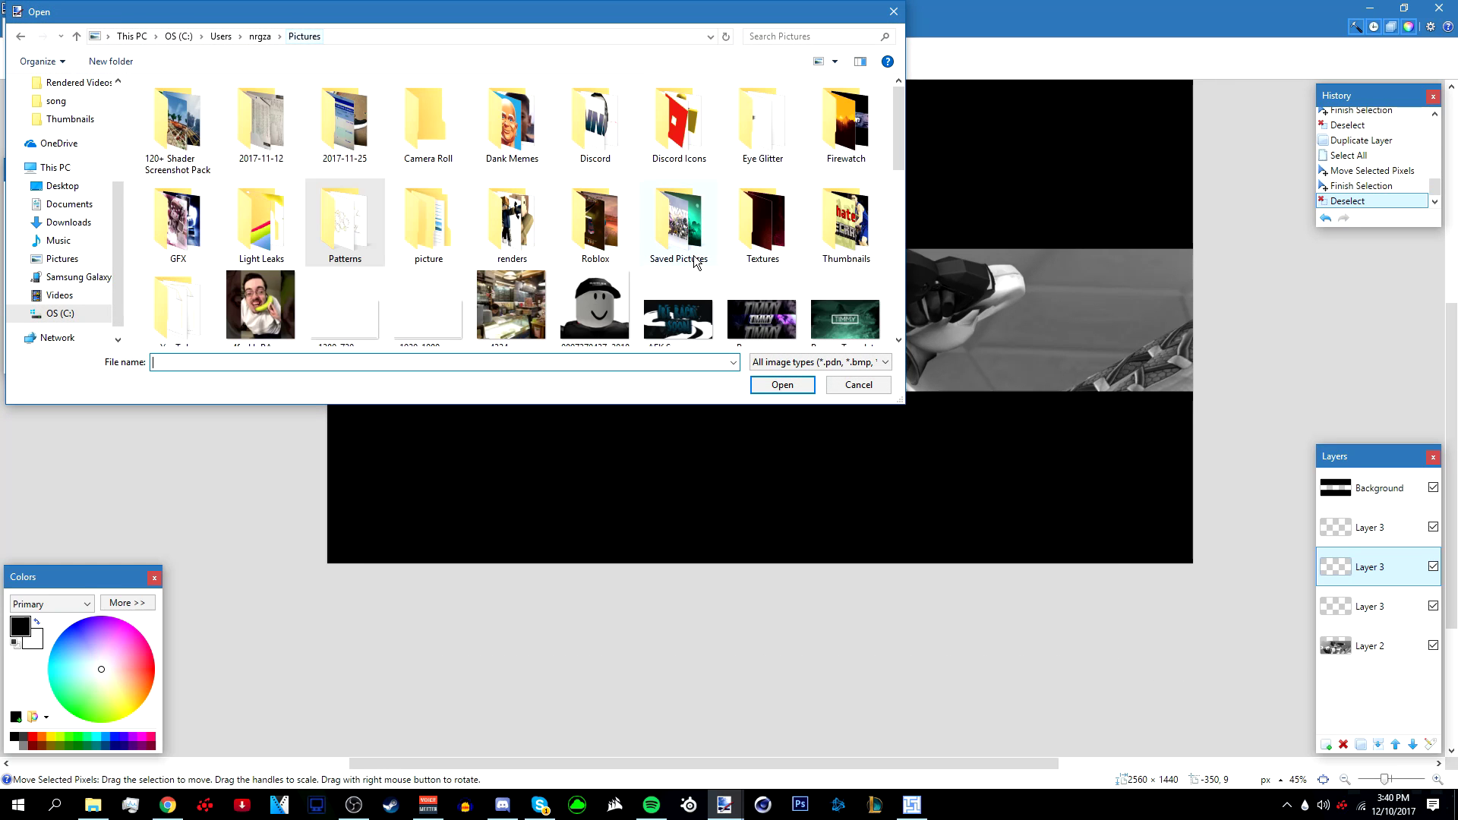
left_click_drag(904, 160, 885, 281)
left_click(364, 203)
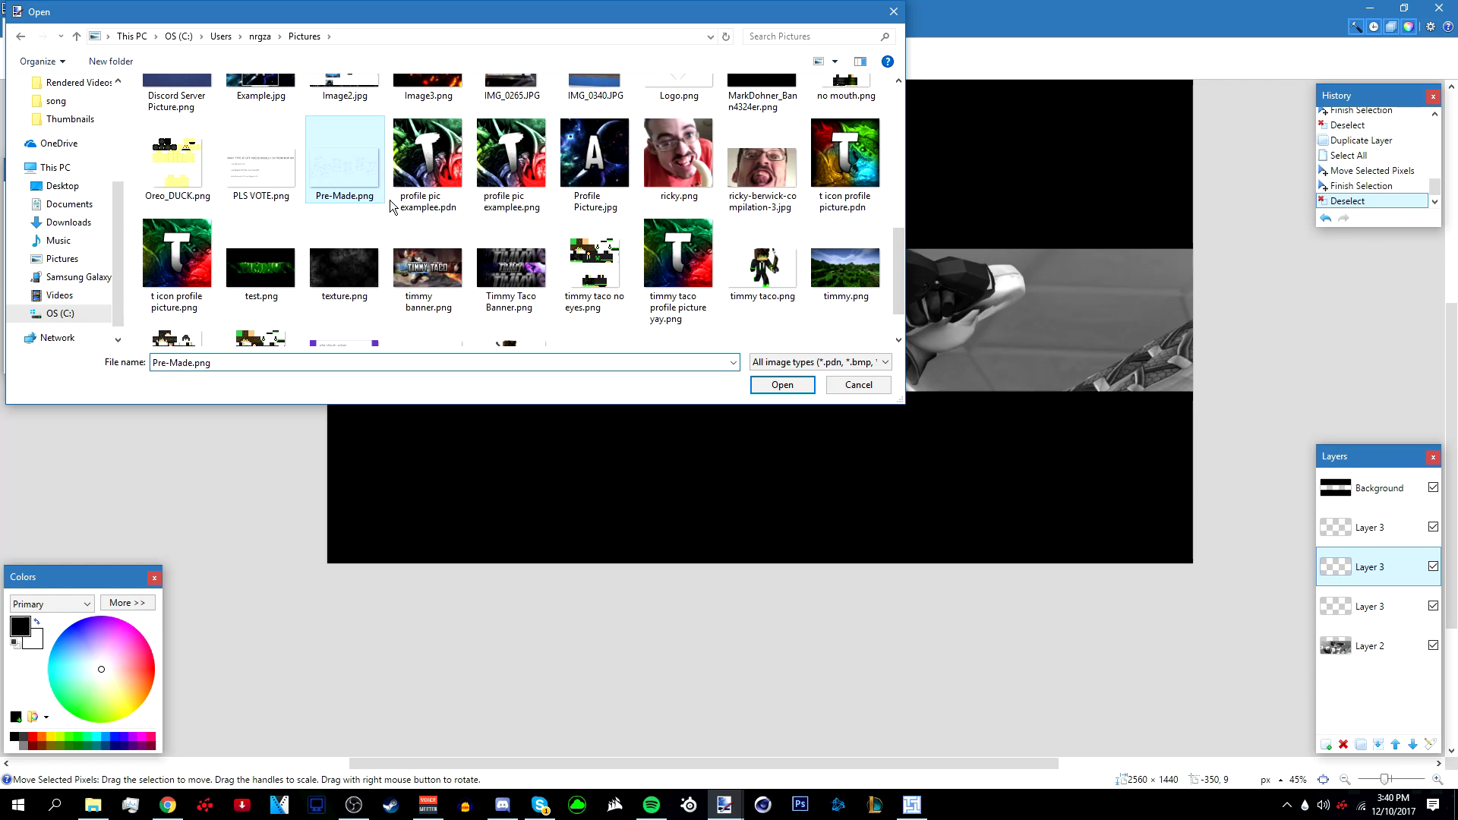
left_click(781, 384)
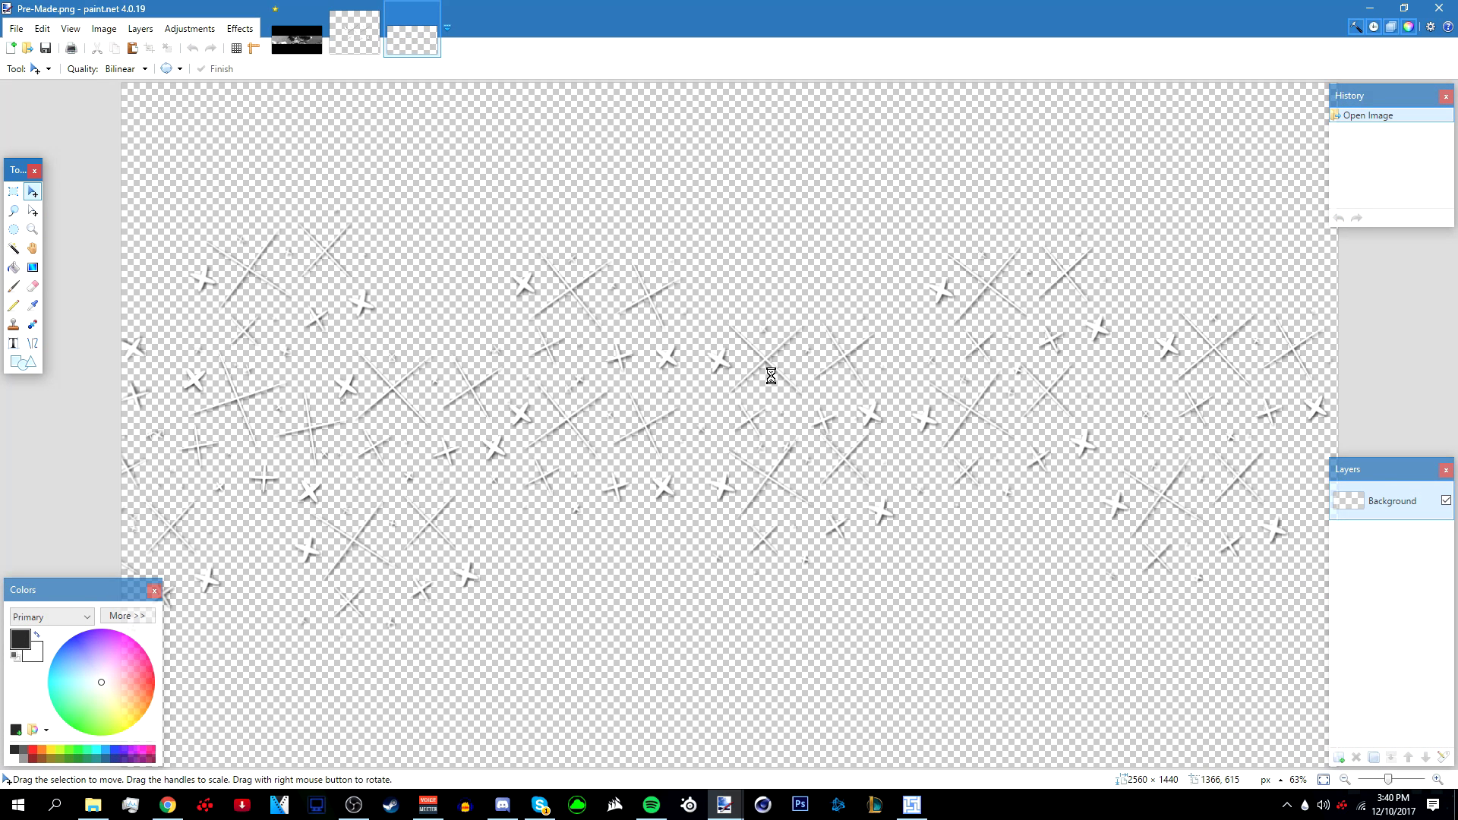
left_click(308, 47)
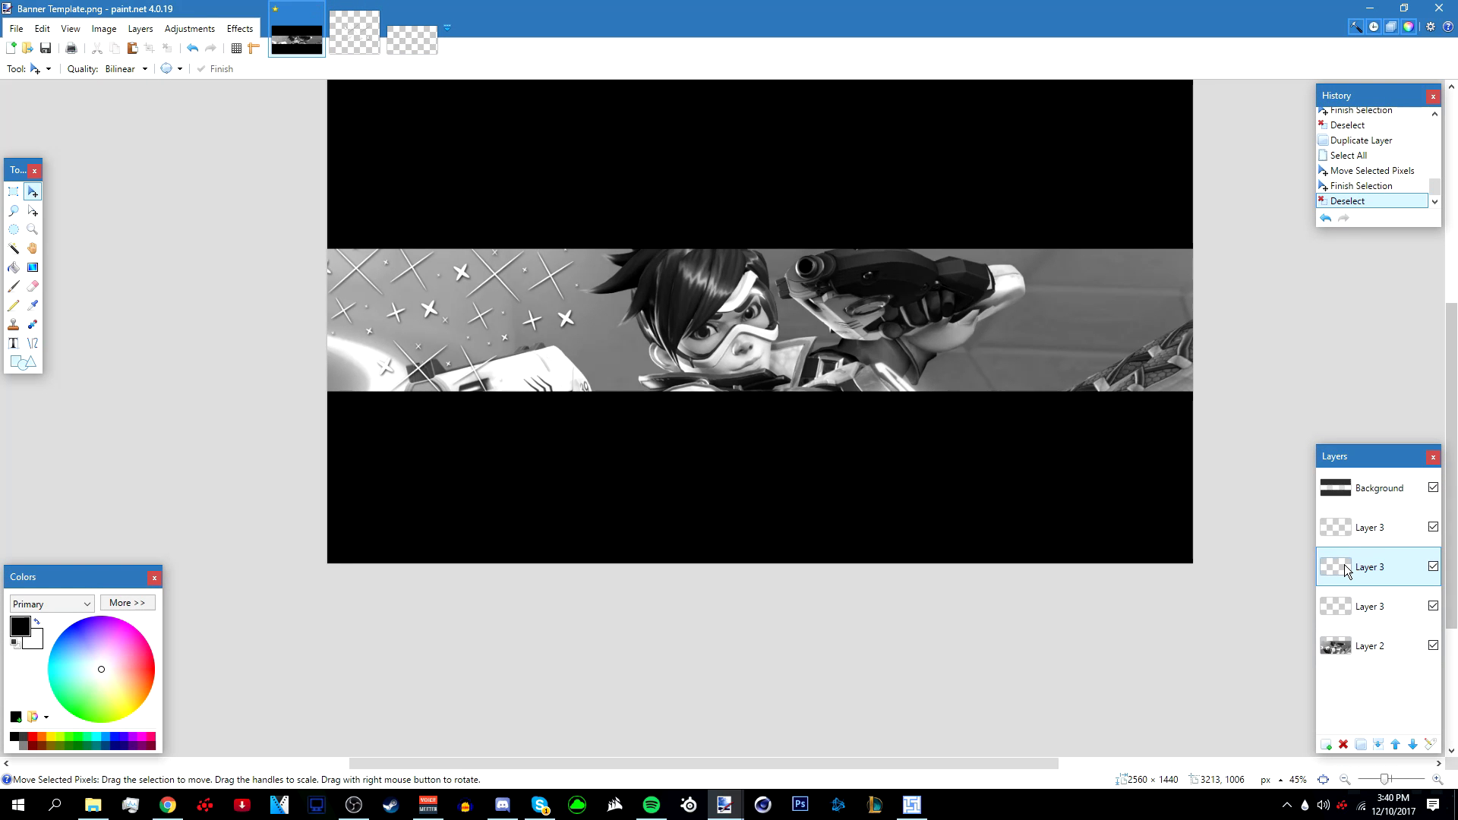
Paste the Pre-Made sparkle overlay onto new Layer 6 and hide two old Layer 3 copies
left_click(1334, 746)
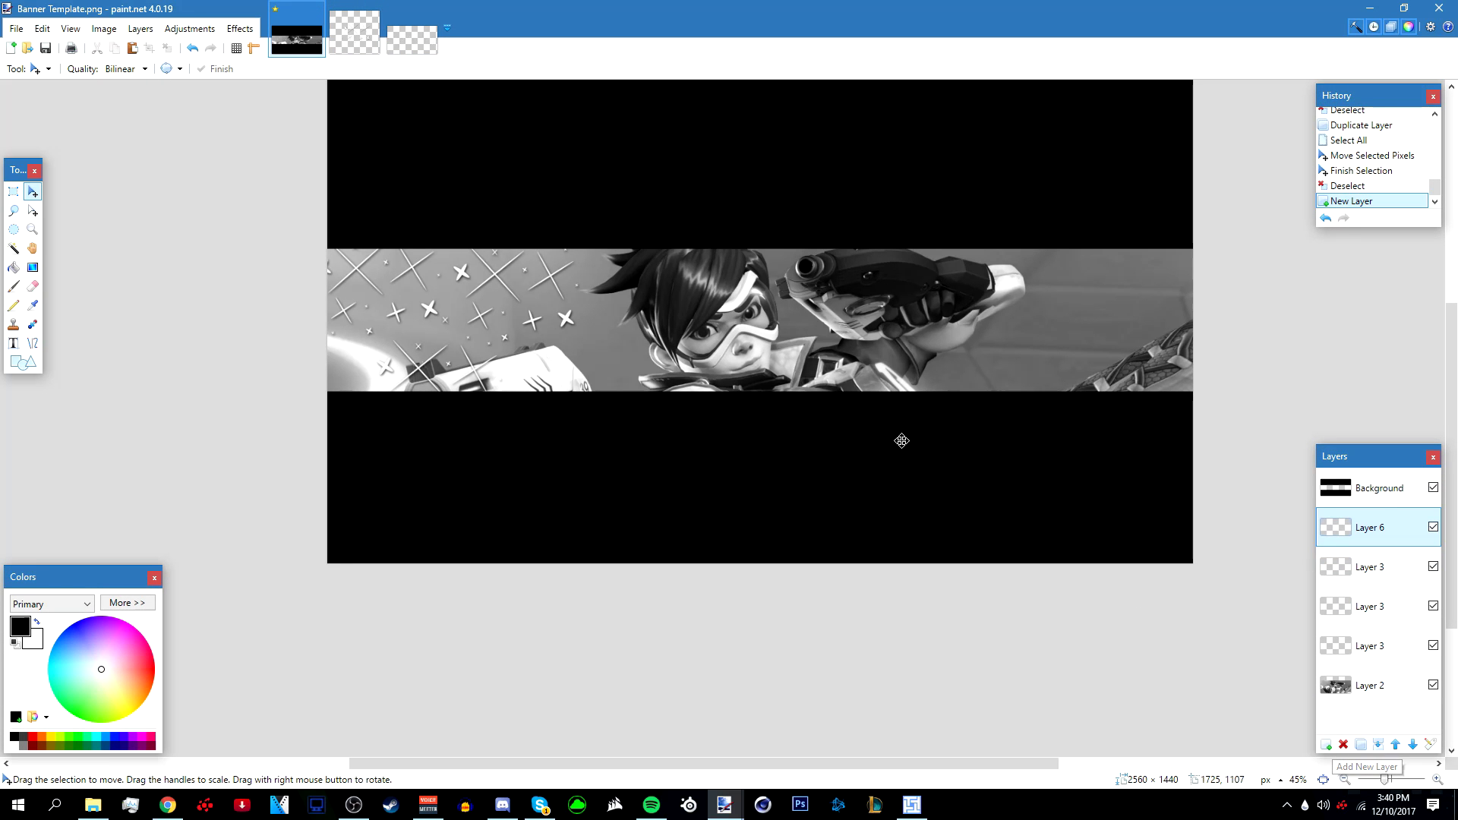
key("ctrl+v")
left_click(166, 48)
left_click(1432, 566)
left_click(1433, 606)
Hide the last Layer 3 copy and delete all three old sparkle layers
left_click(1433, 645)
left_click(1374, 570)
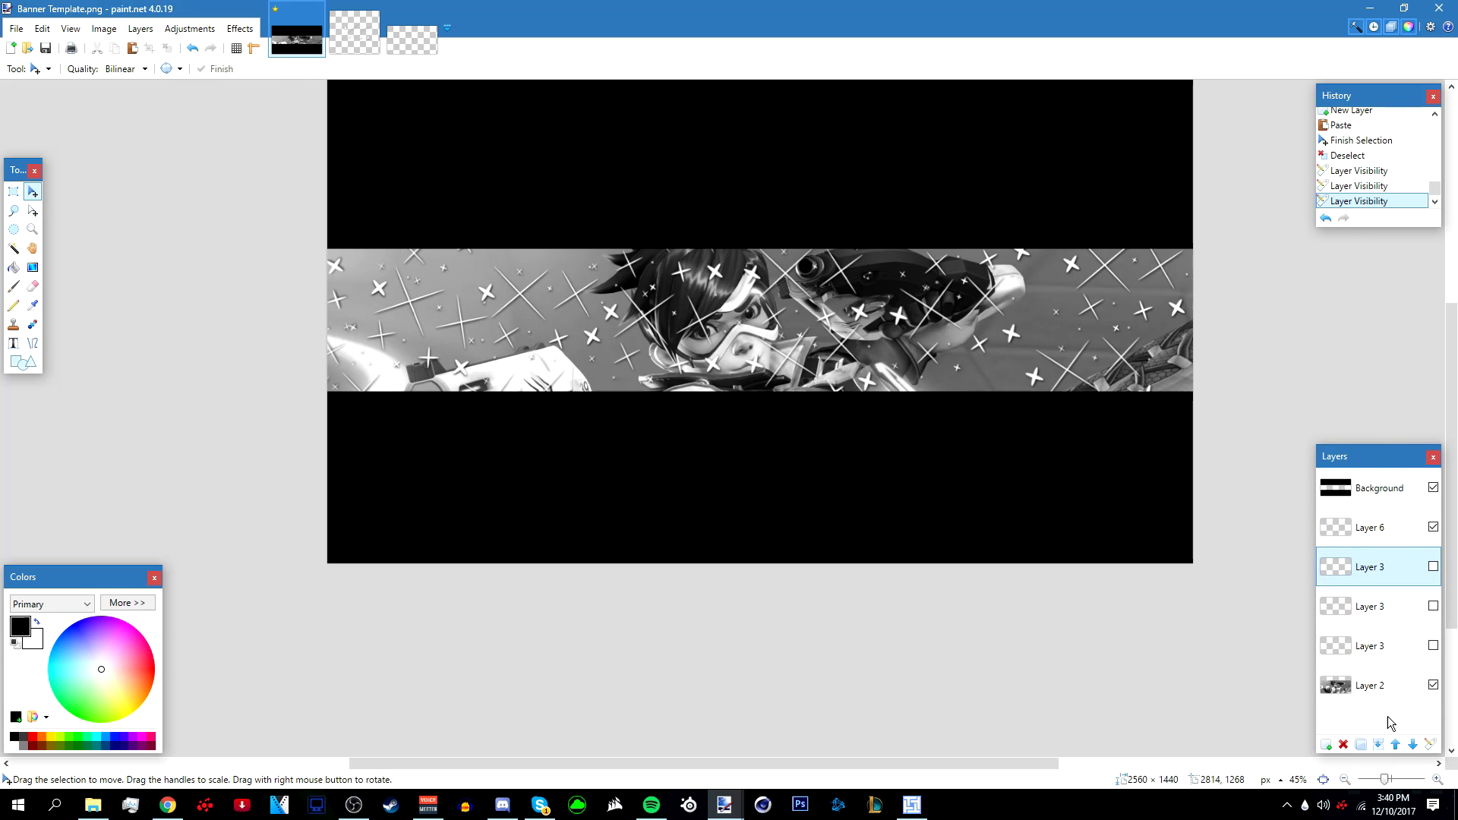
left_click(1343, 744)
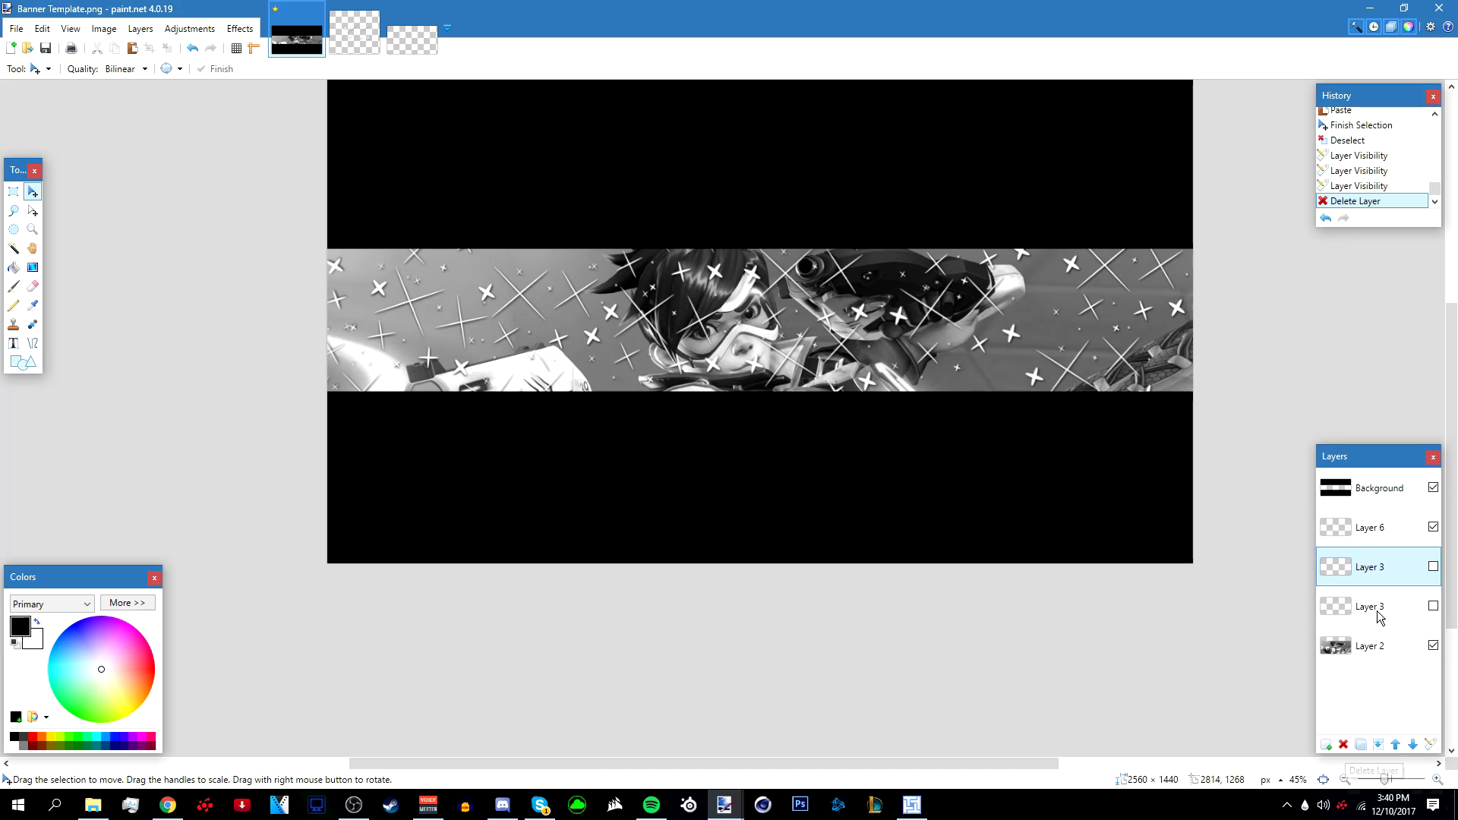
left_click(1343, 744)
left_click(1343, 745)
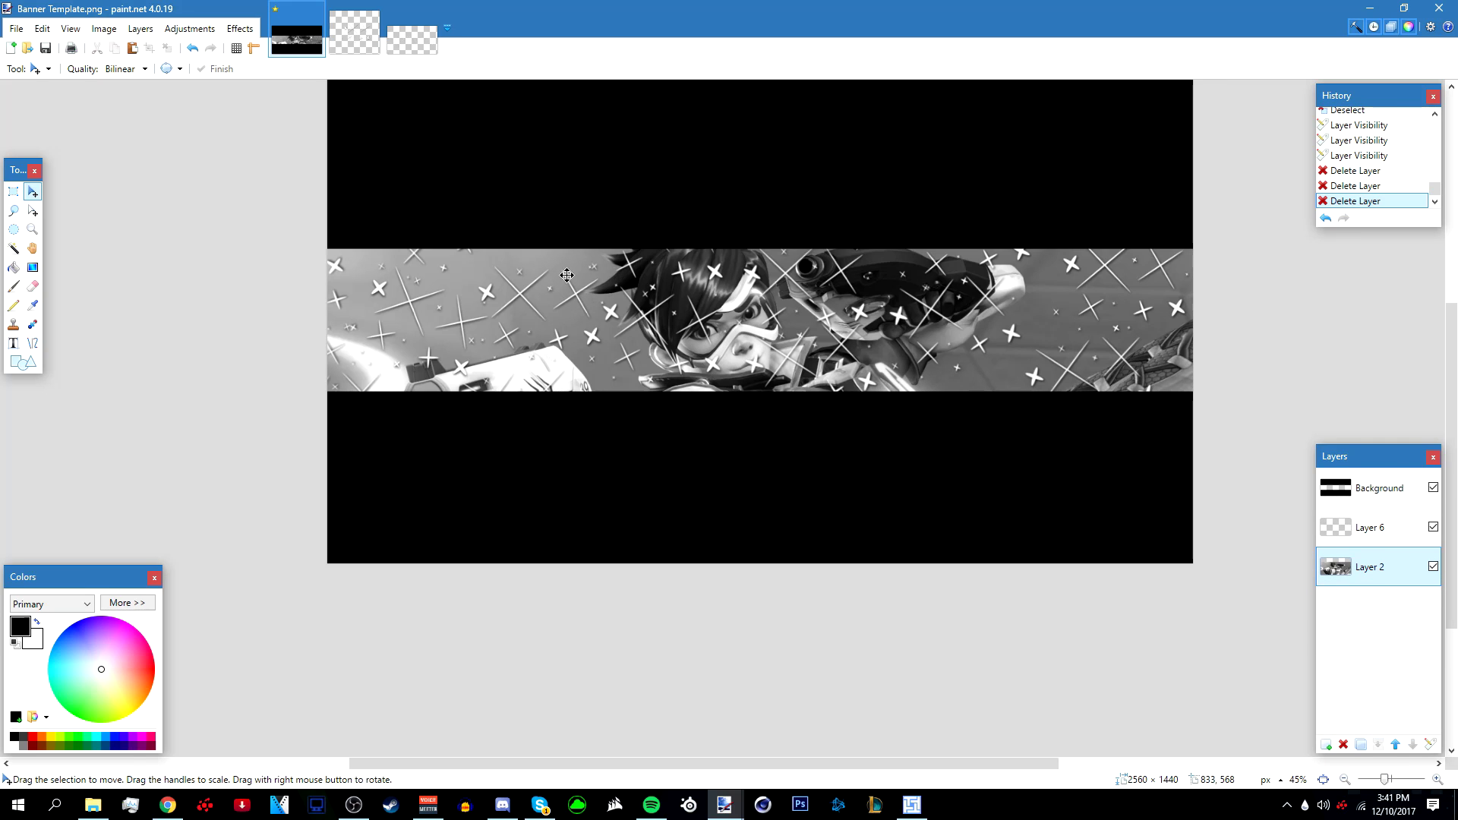
Select Layer 2, the Tracer image layer, in the Layers panel
scroll(740, 288, "down", 1)
scroll(949, 395, "up", 2)
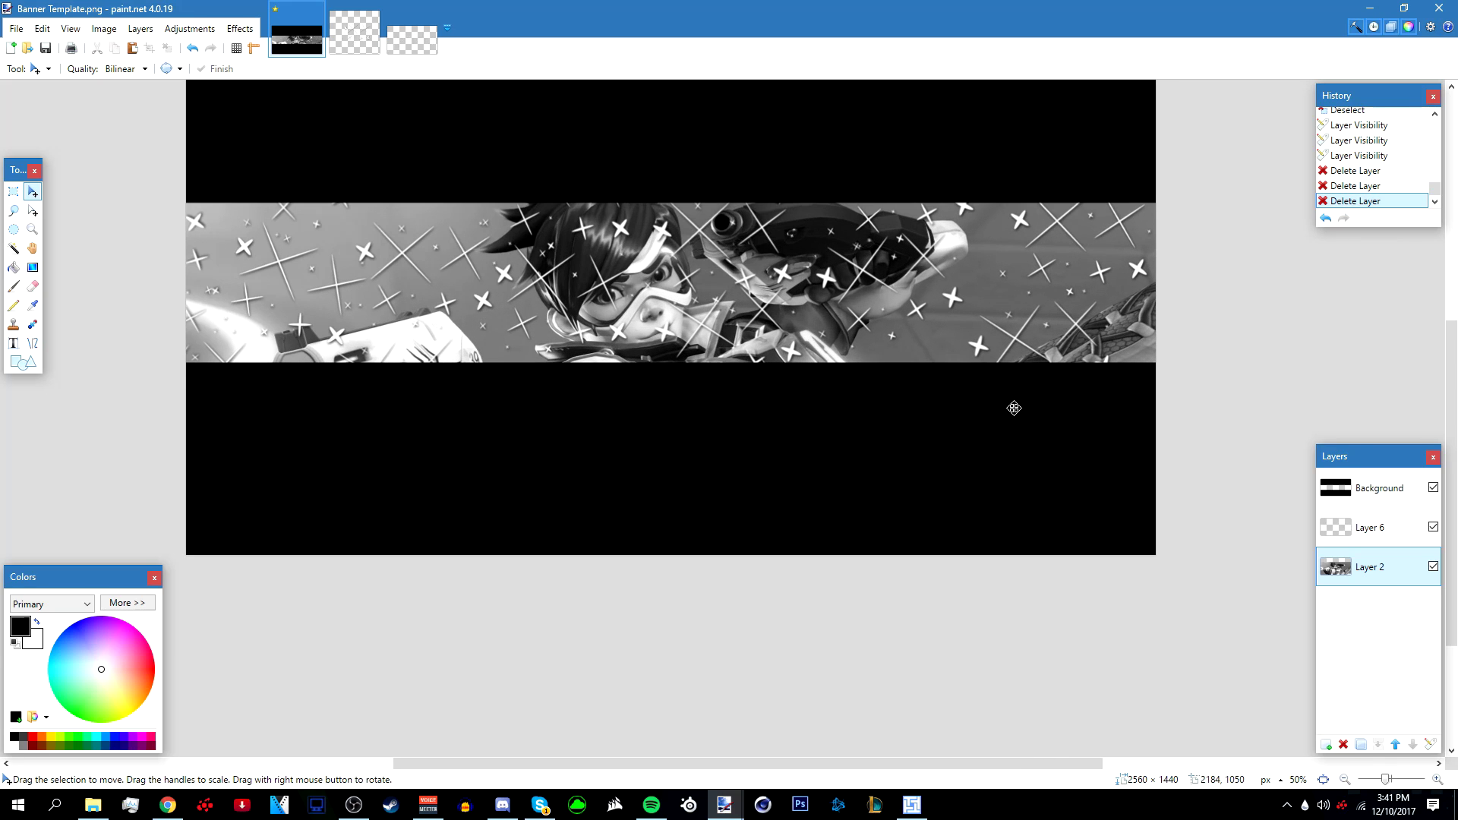
left_click(1363, 527)
scroll(749, 328, "down", 2)
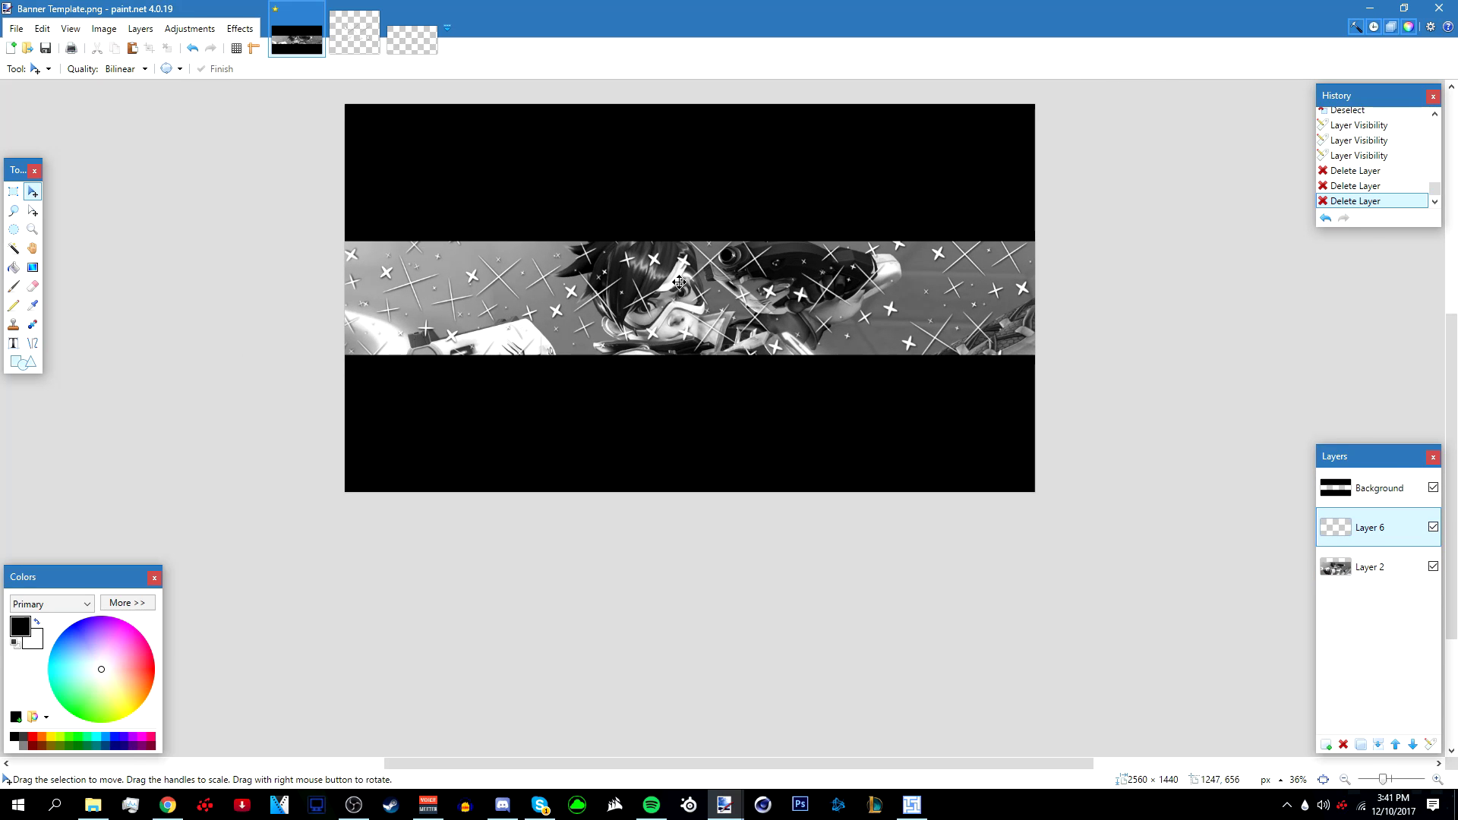
scroll(657, 316, "up", 1)
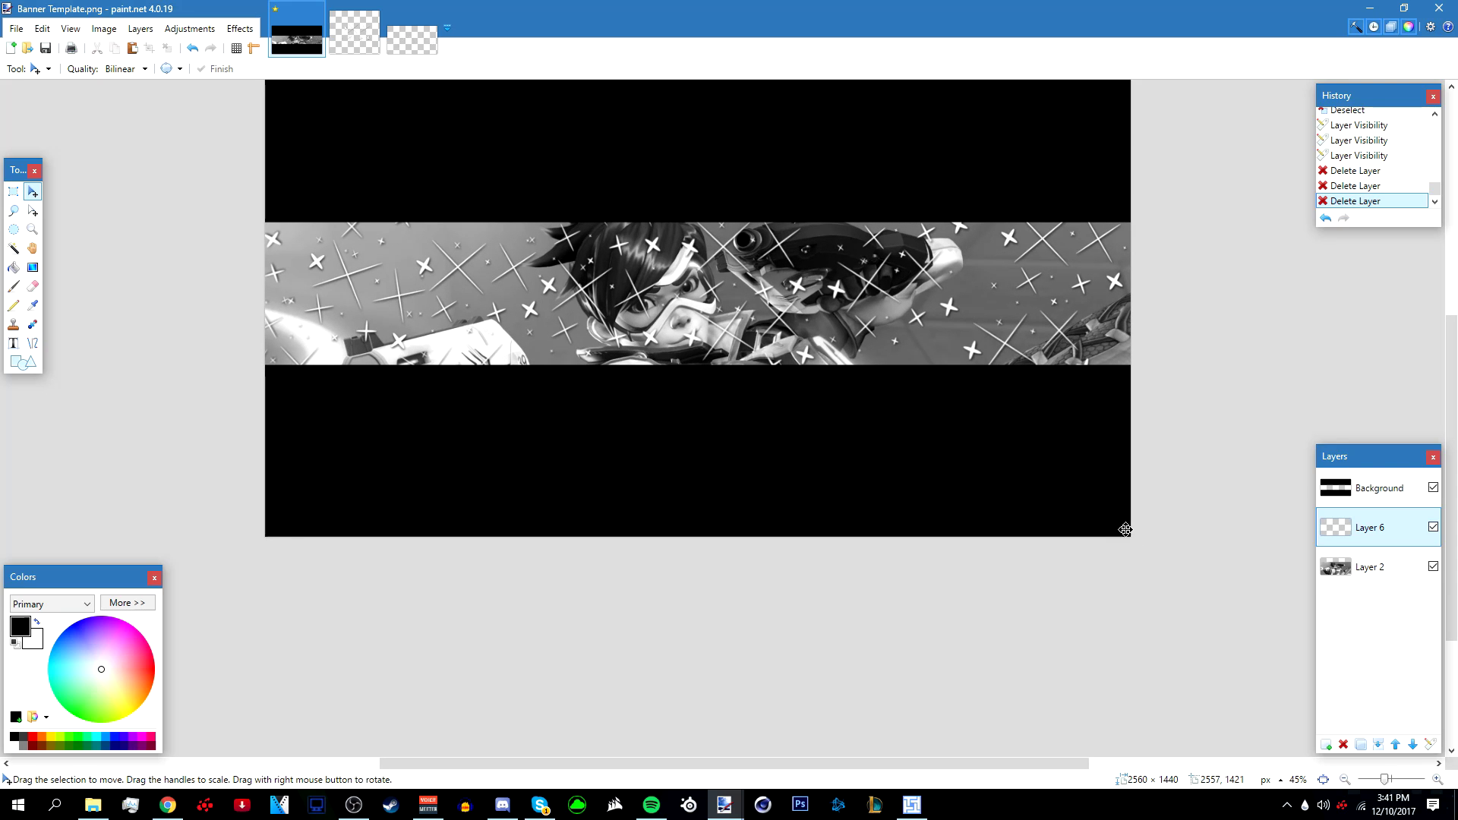
left_click(1359, 568)
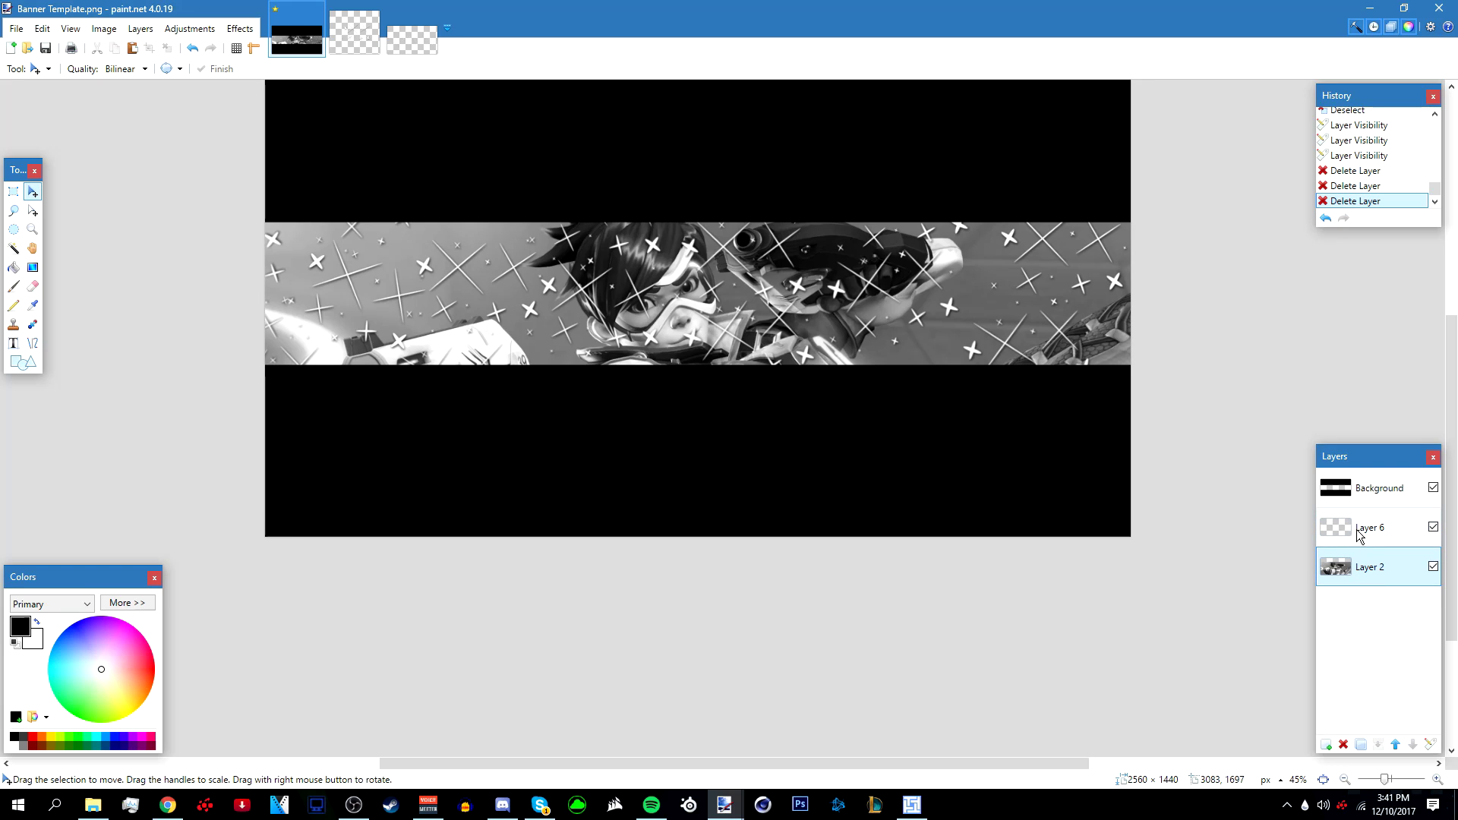
Add a new layer and set up a Paintbrush with 0% hardness and width 500
left_click(1327, 744)
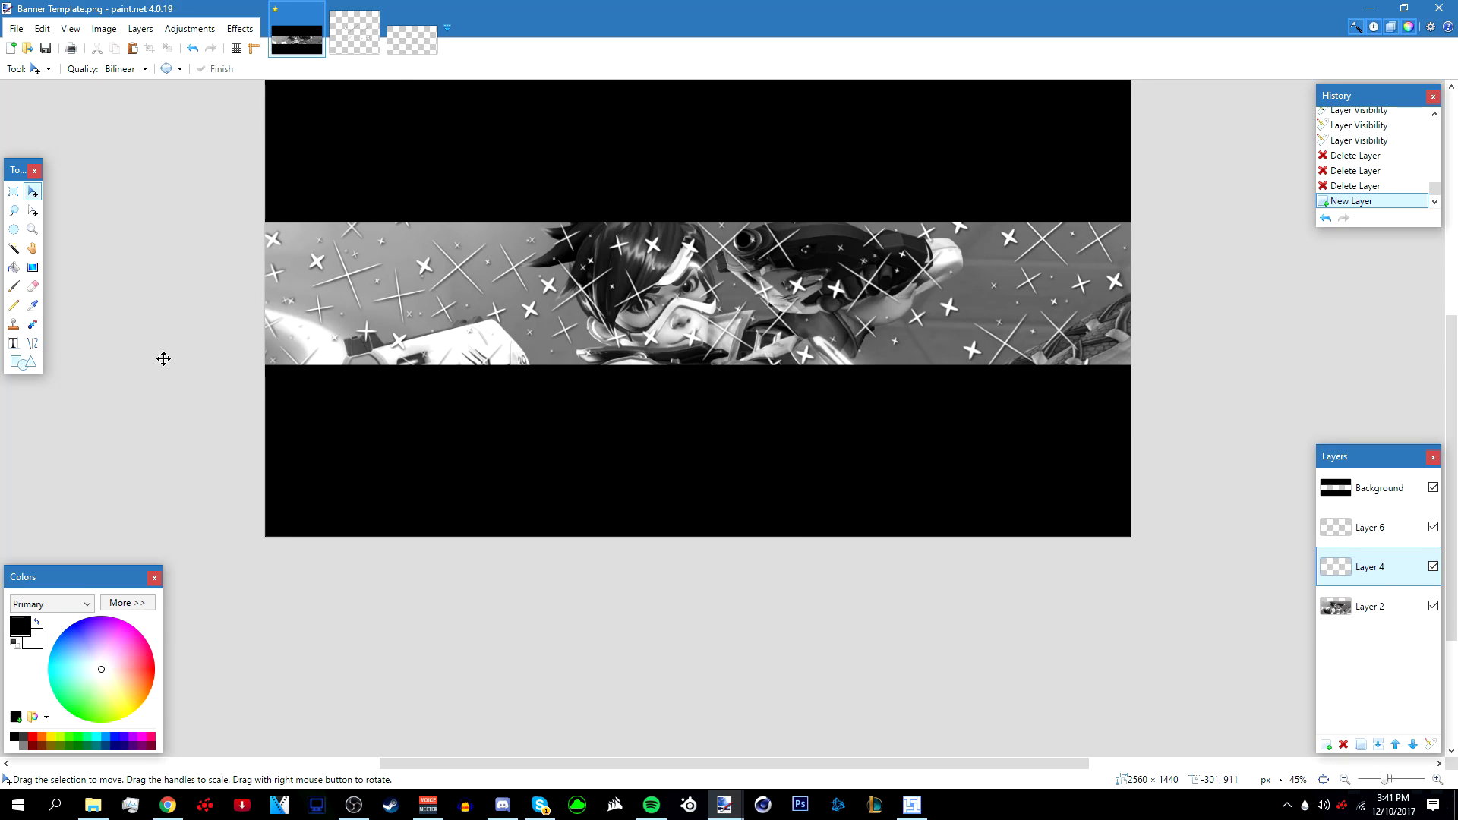
left_click(13, 287)
left_click_drag(267, 67, 195, 73)
left_click(170, 69)
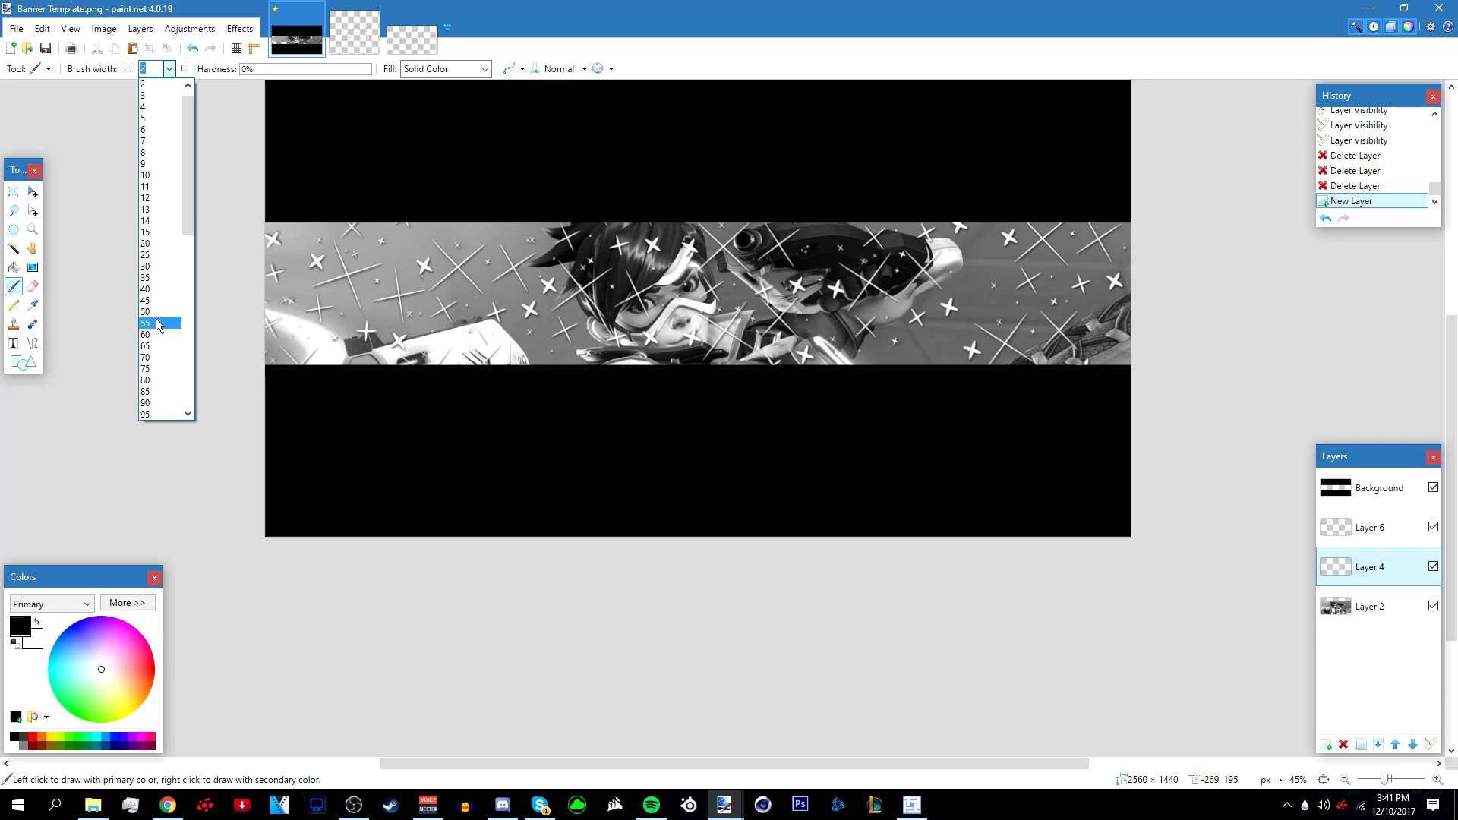
scroll(159, 319, "down", 5)
left_click(150, 304)
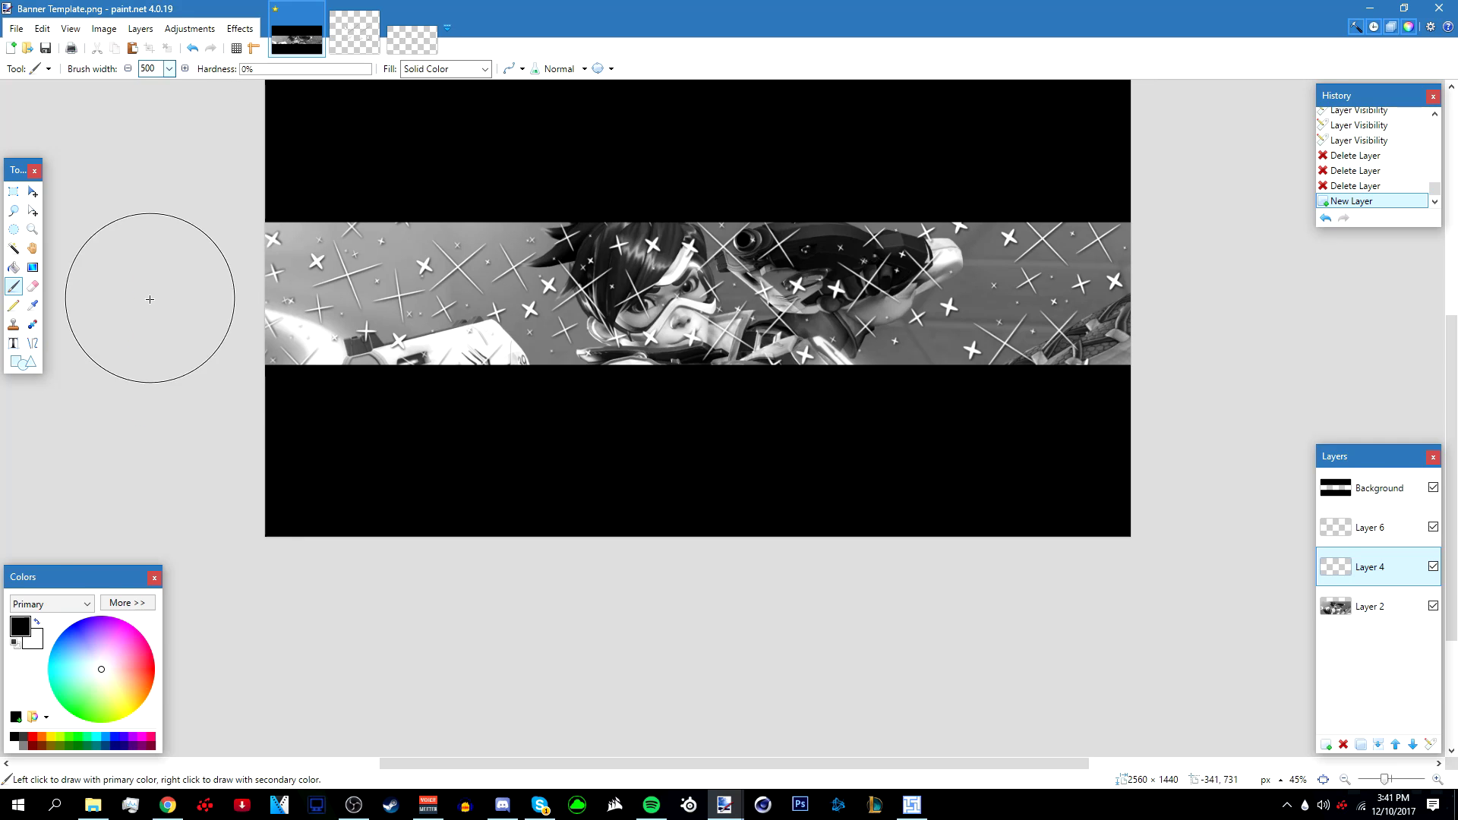
Choose red and paint it over the whole image band
left_click_drag(102, 673, 175, 659)
scroll(428, 448, "down", 1)
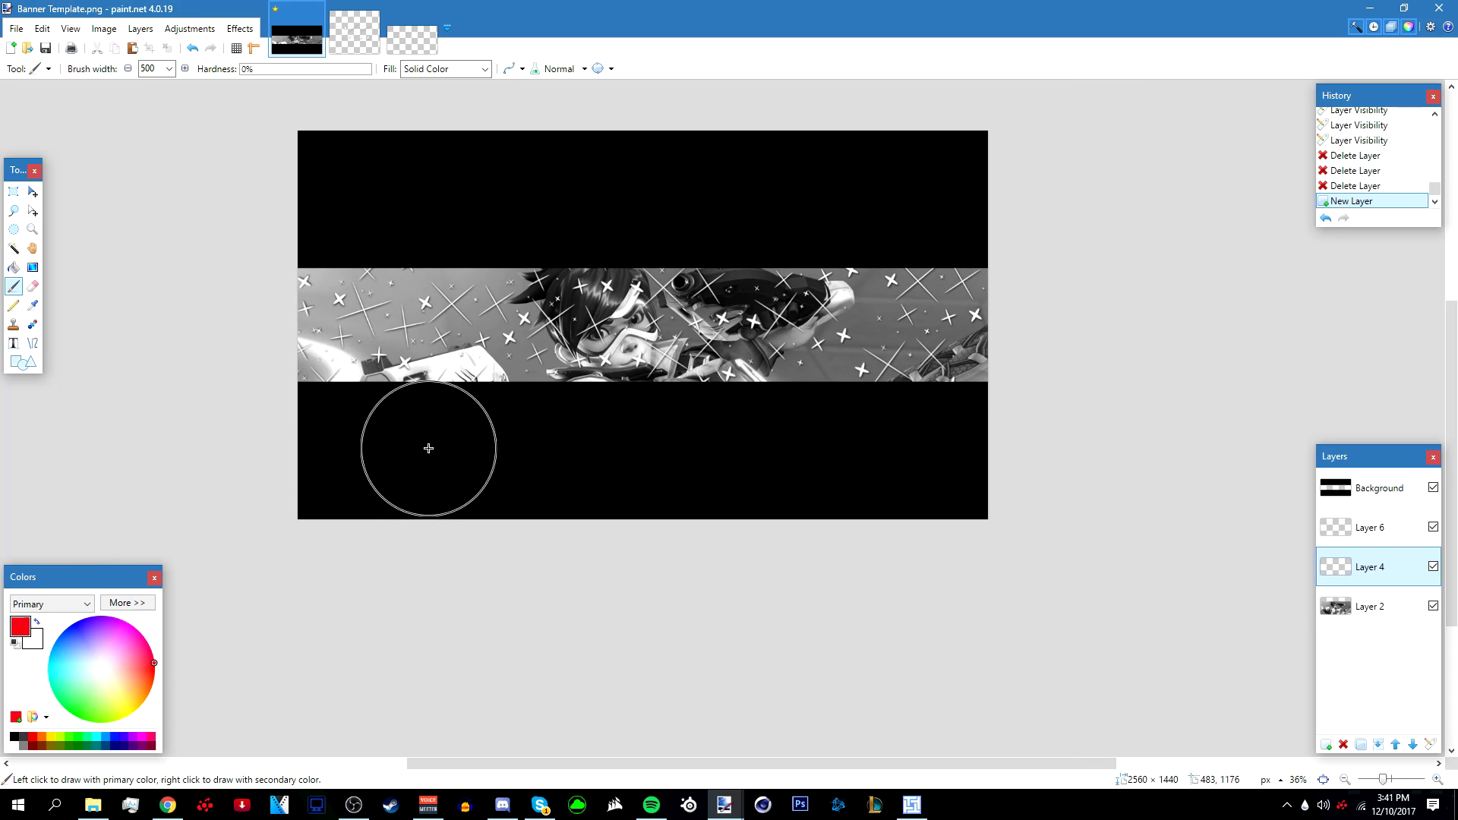
mouse_move(258, 302)
left_mouse_down()
mouse_move(788, 314)
mouse_move(389, 356)
left_mouse_up()
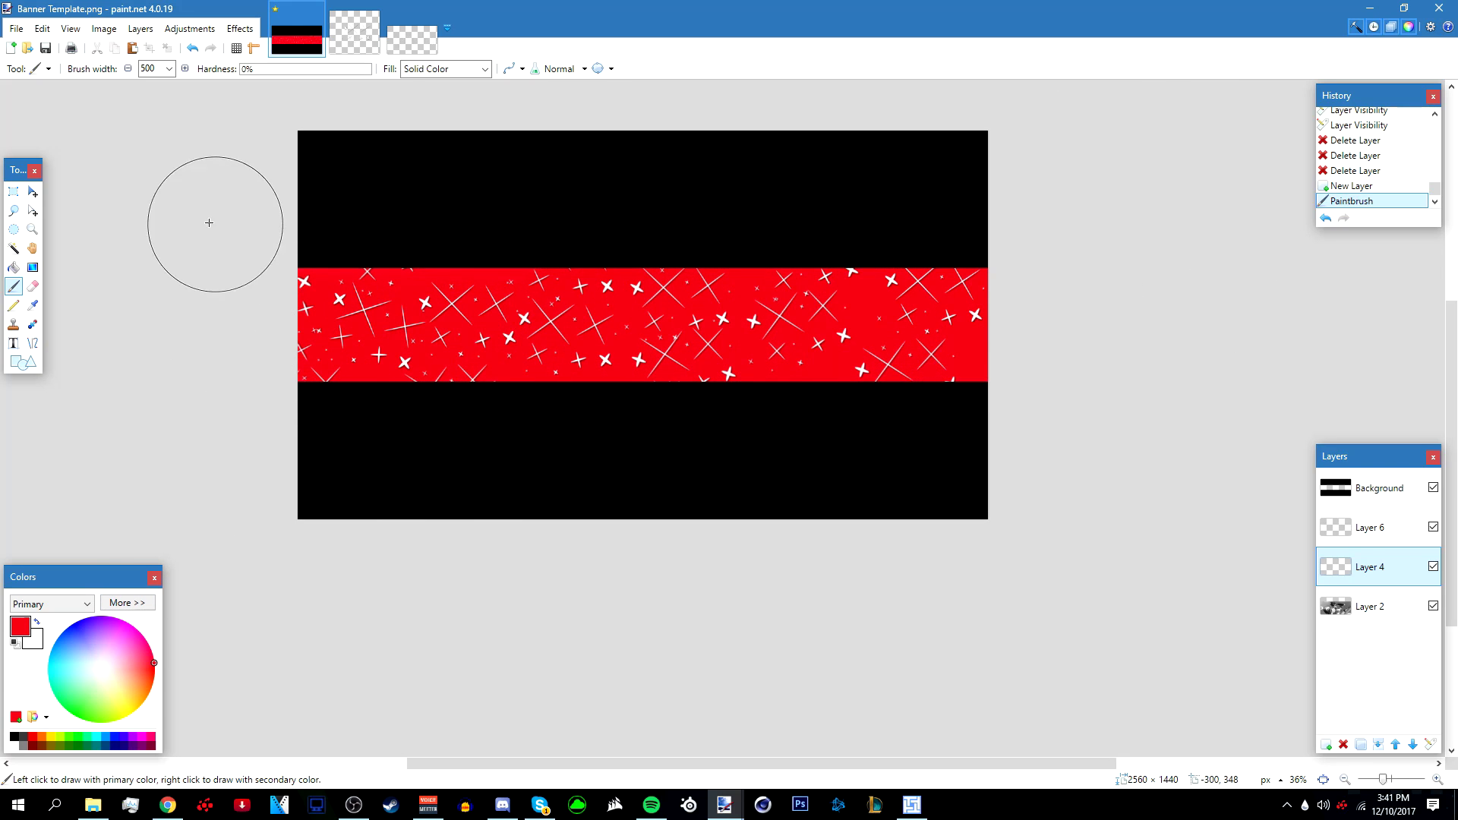
left_click(33, 192)
scroll(805, 310, "up", 2)
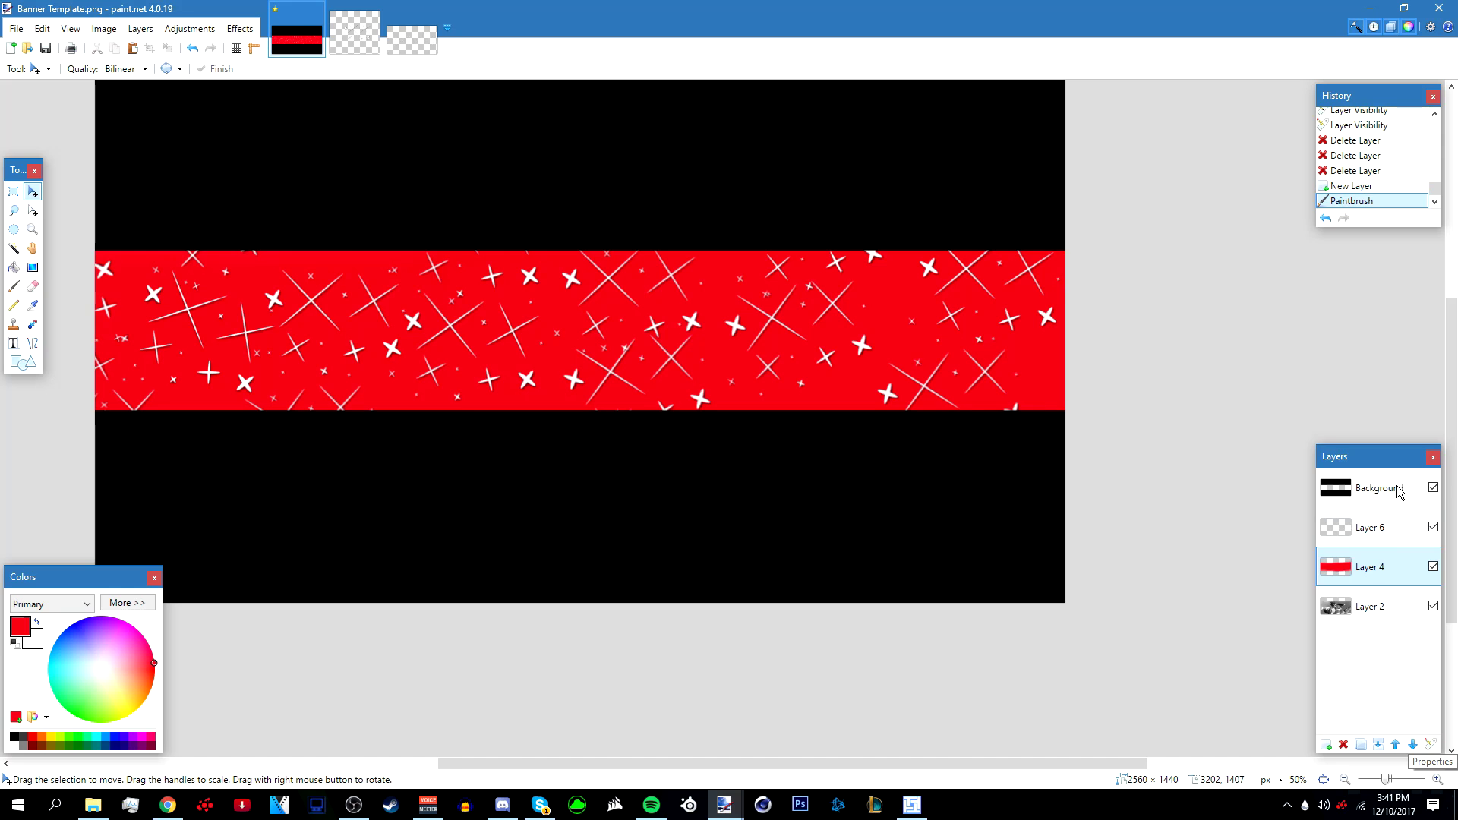
Set Layer 4's blend mode to Overlay after trying Difference and Color Dodge
left_click(1429, 744)
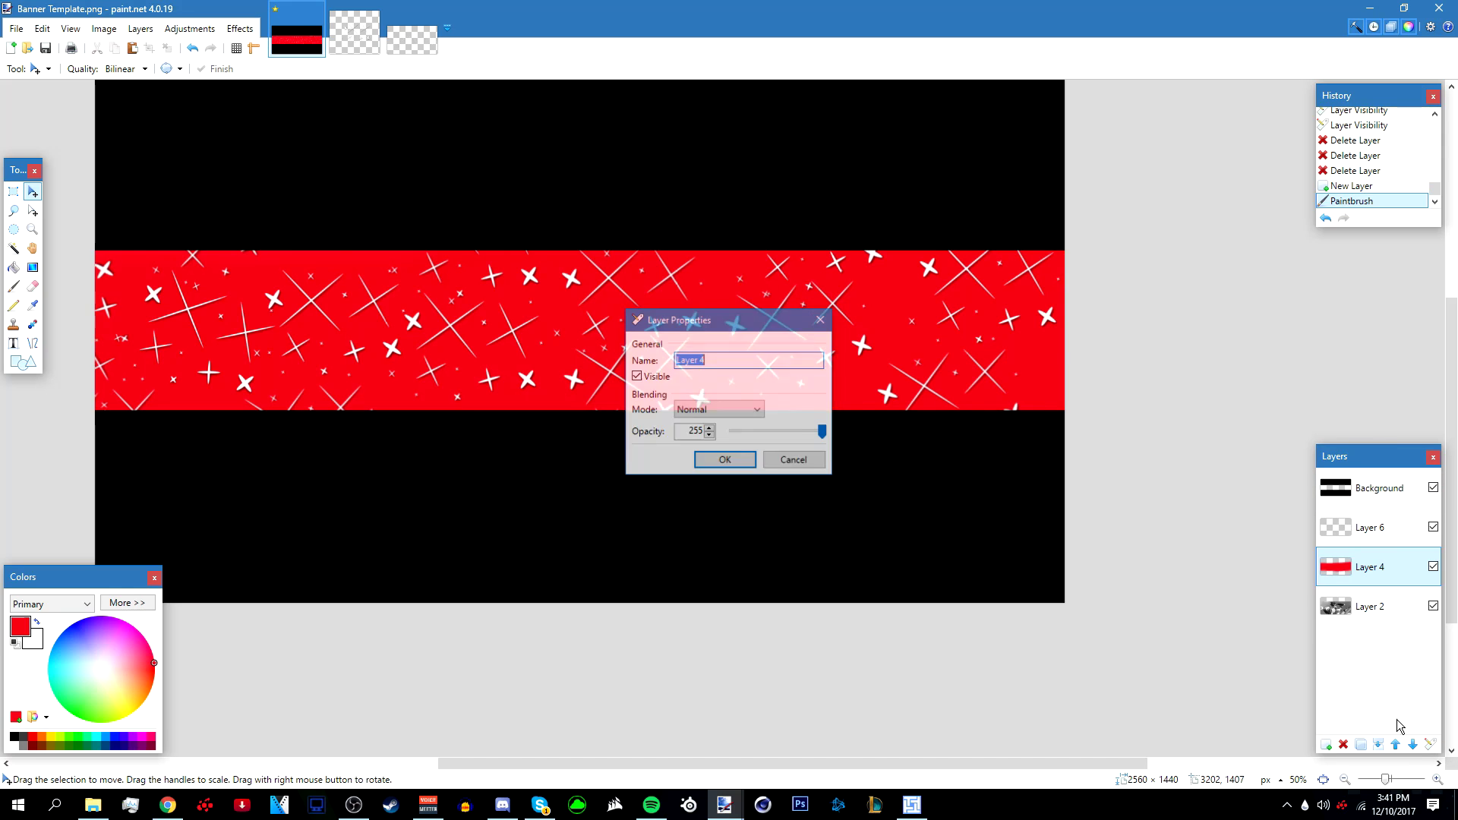
left_click(718, 415)
left_click(723, 536)
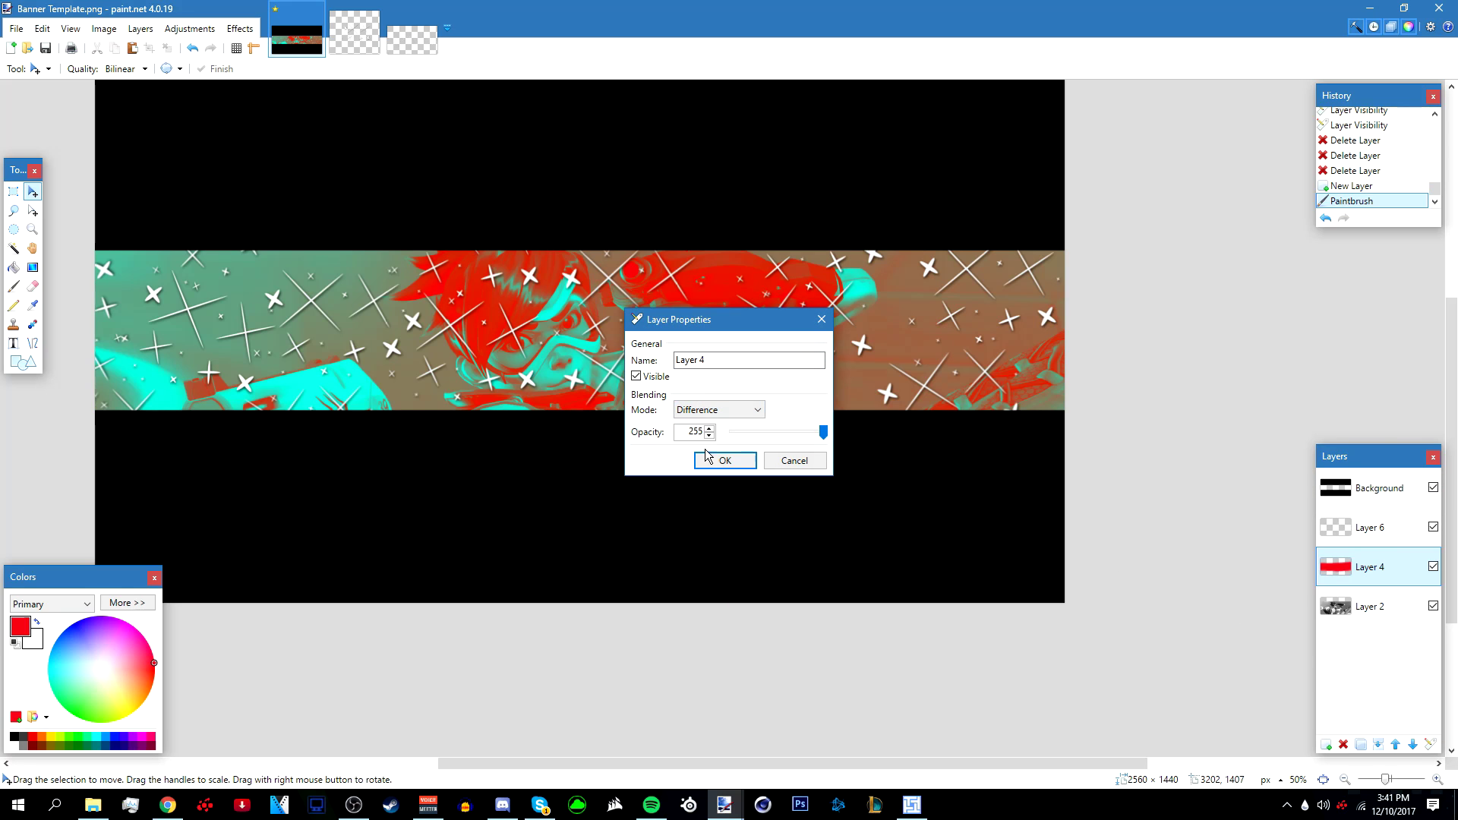
left_click(706, 410)
left_click(710, 524)
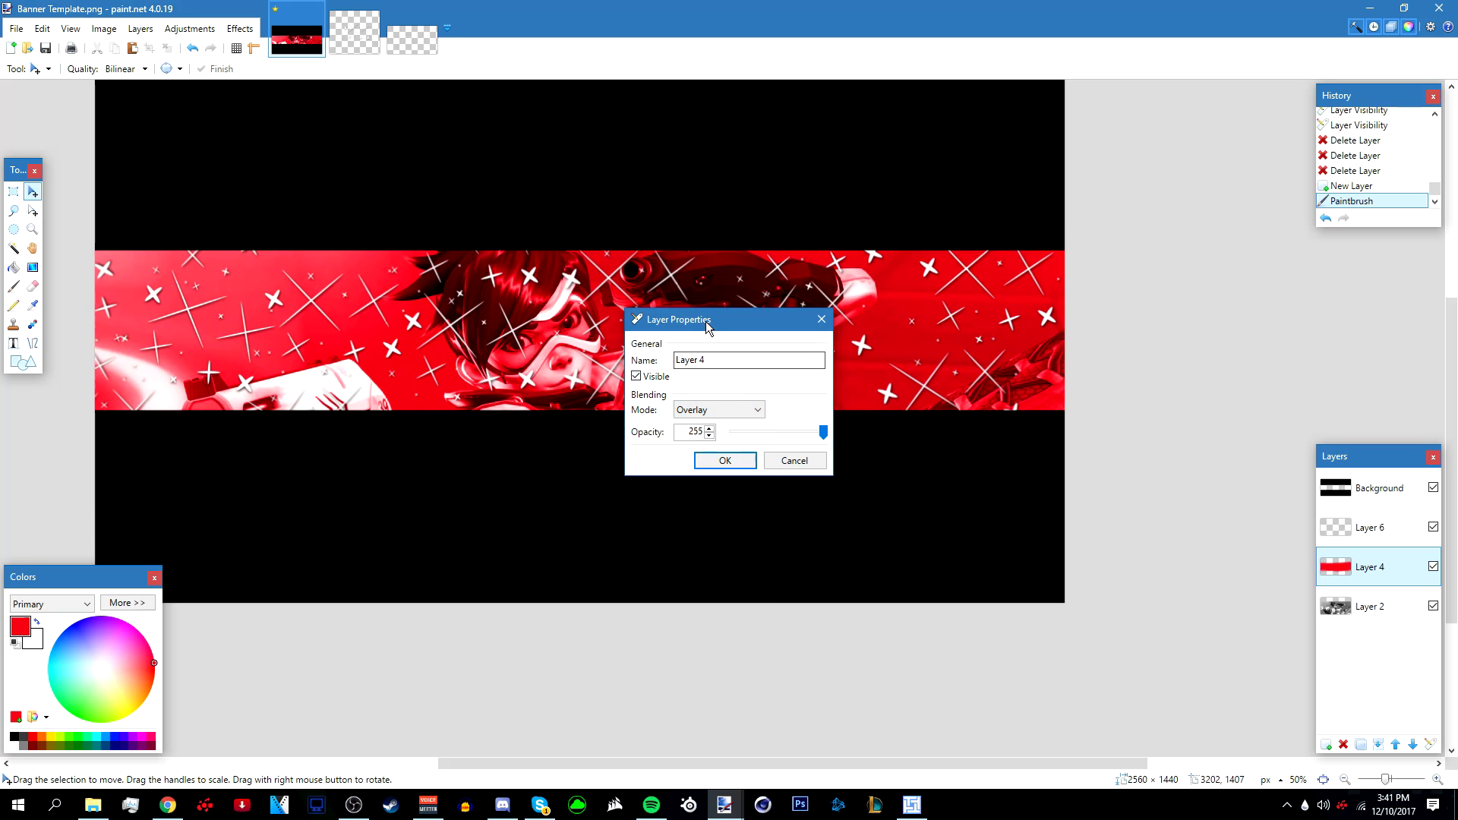
left_click_drag(706, 321, 913, 285)
left_click(930, 355)
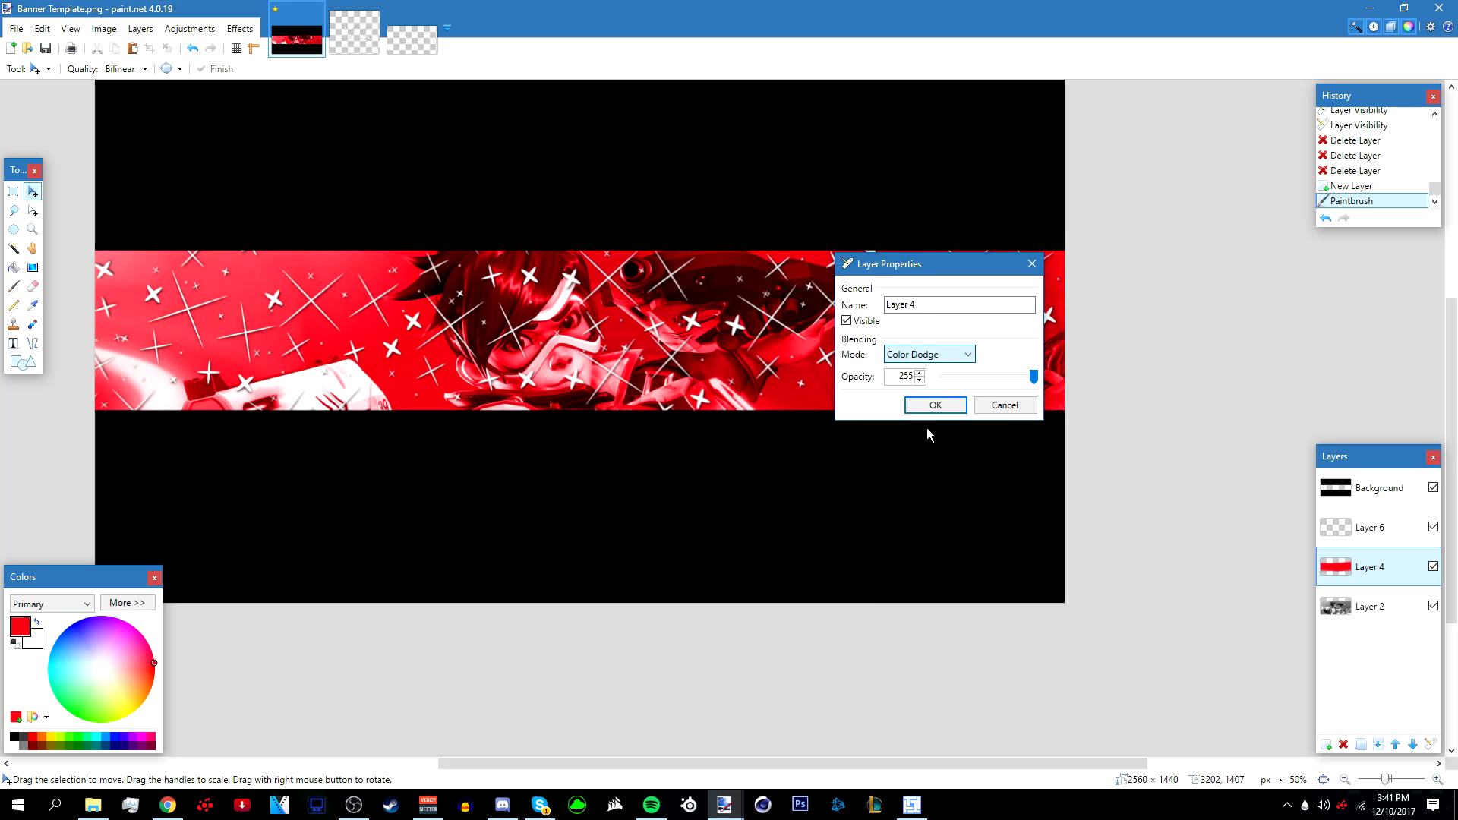
left_click(931, 431)
left_click(938, 353)
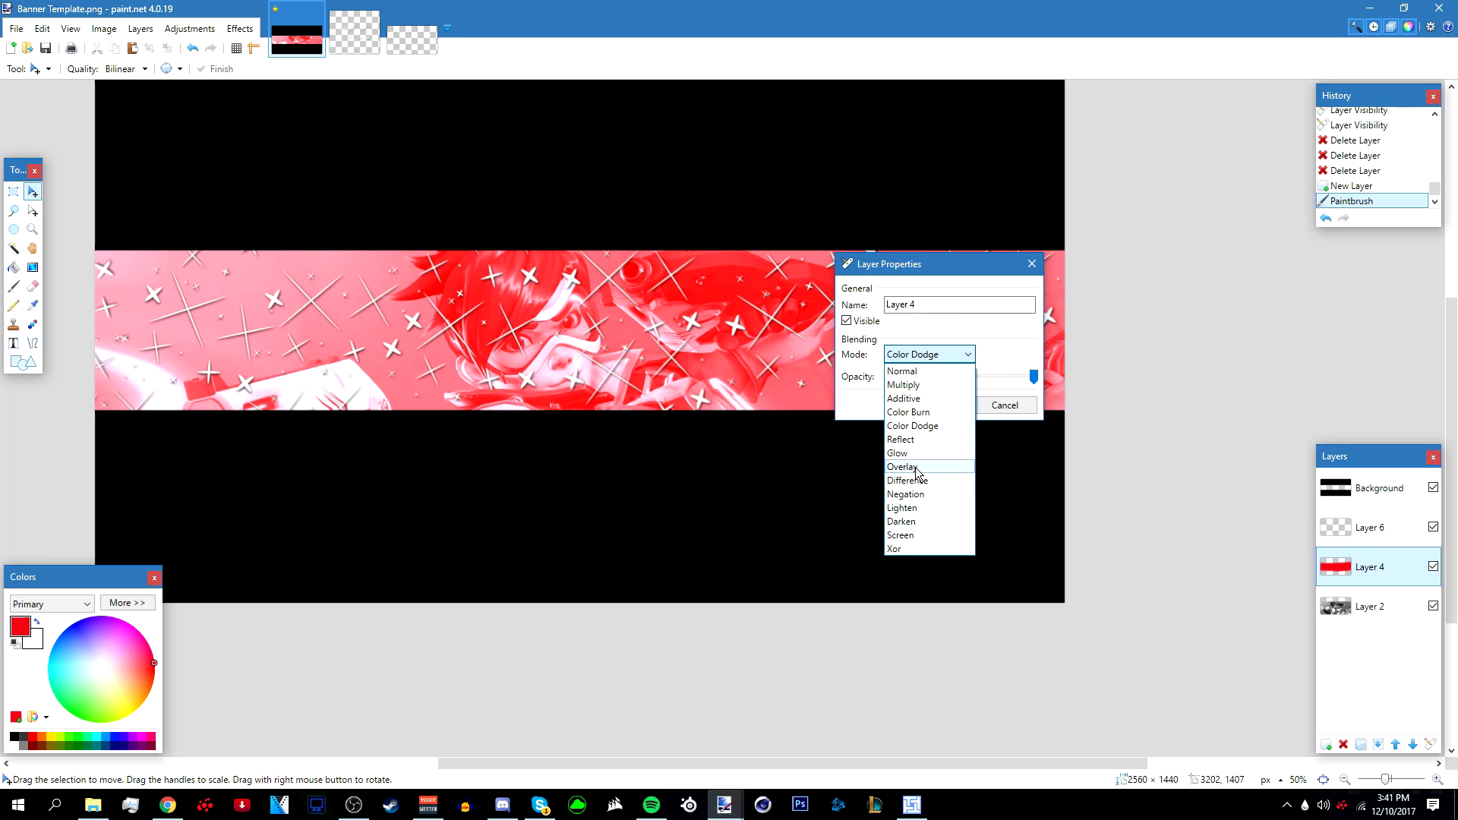
left_click(928, 488)
left_click(939, 405)
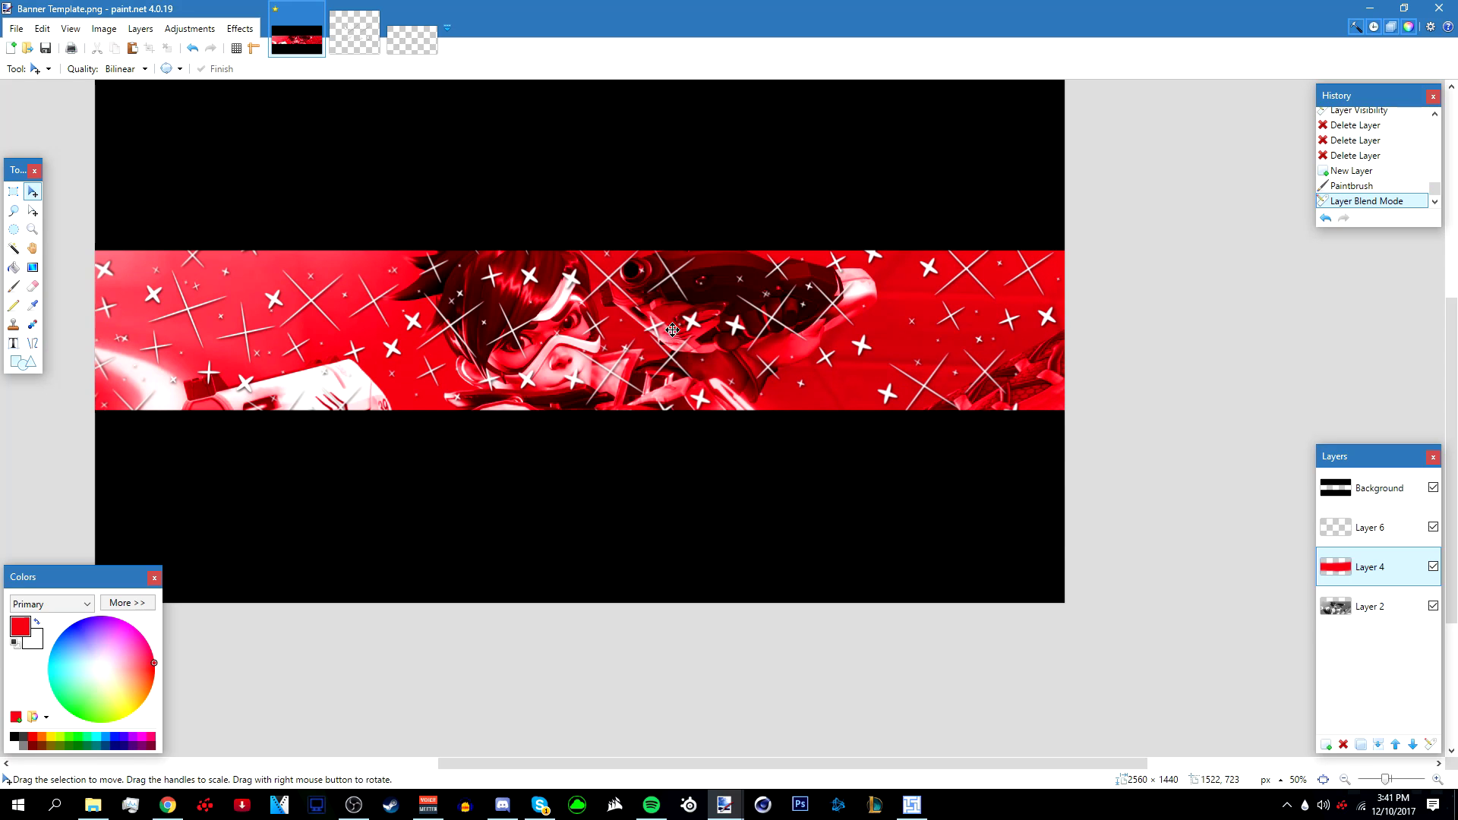
key("ctrl+shift+u")
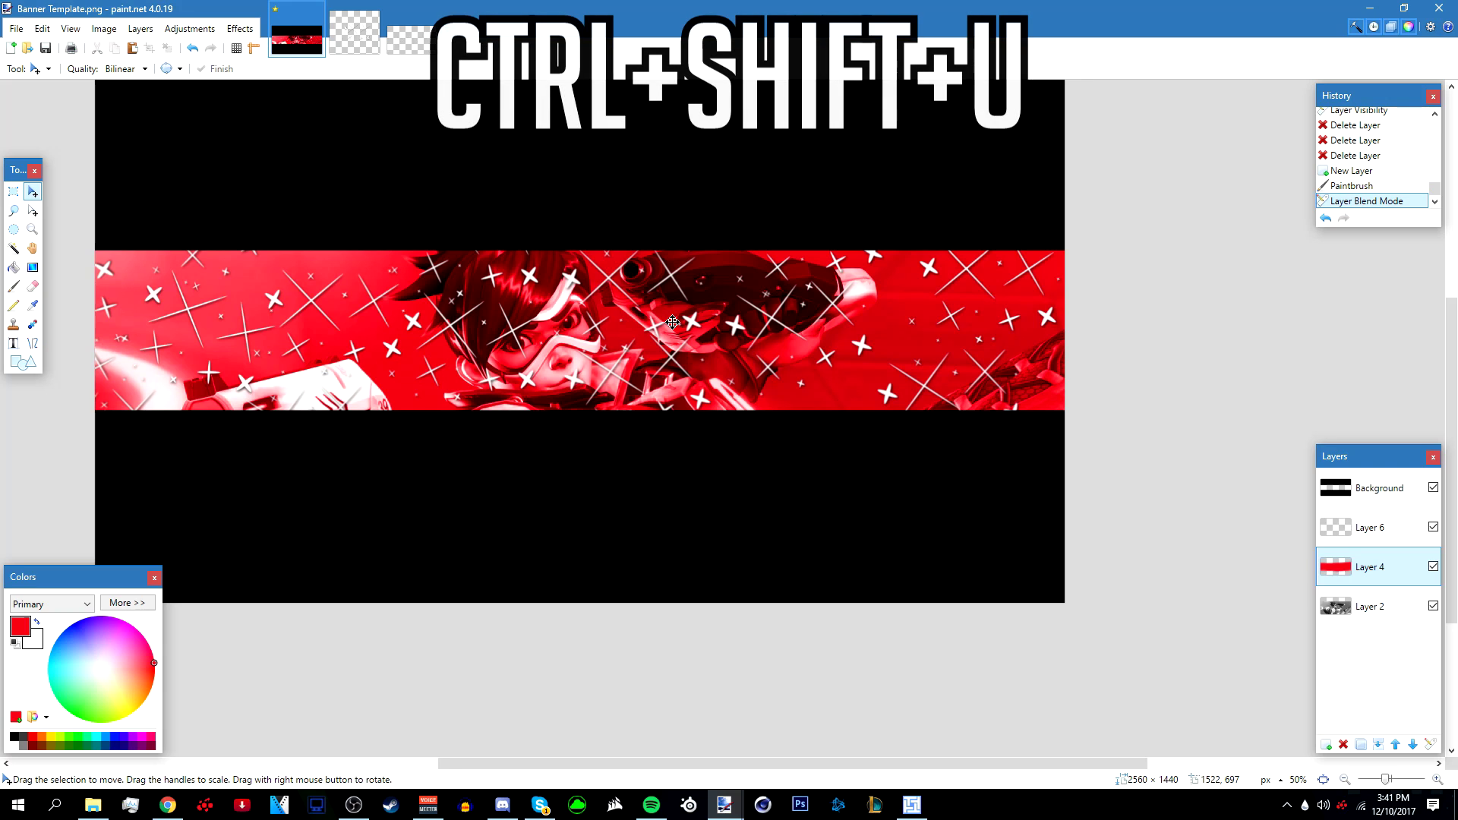
Lower Layer 4's saturation to about 39 with Hue / Saturation for a muted dusky red
left_click(822, 463)
left_click(189, 28)
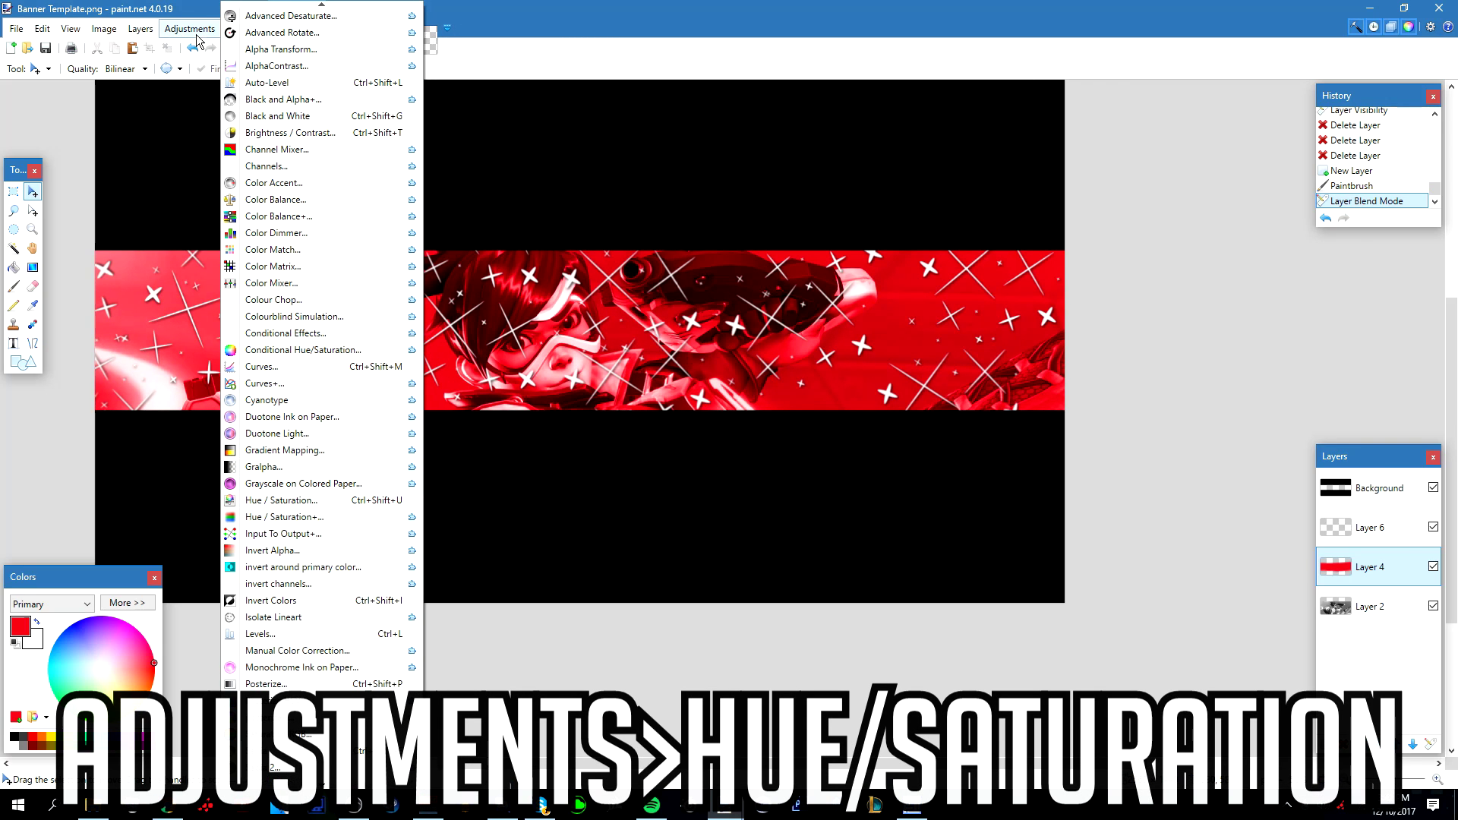
left_click(319, 500)
left_click_drag(721, 317, 991, 232)
left_click(613, 293)
left_click_drag(908, 306, 843, 304)
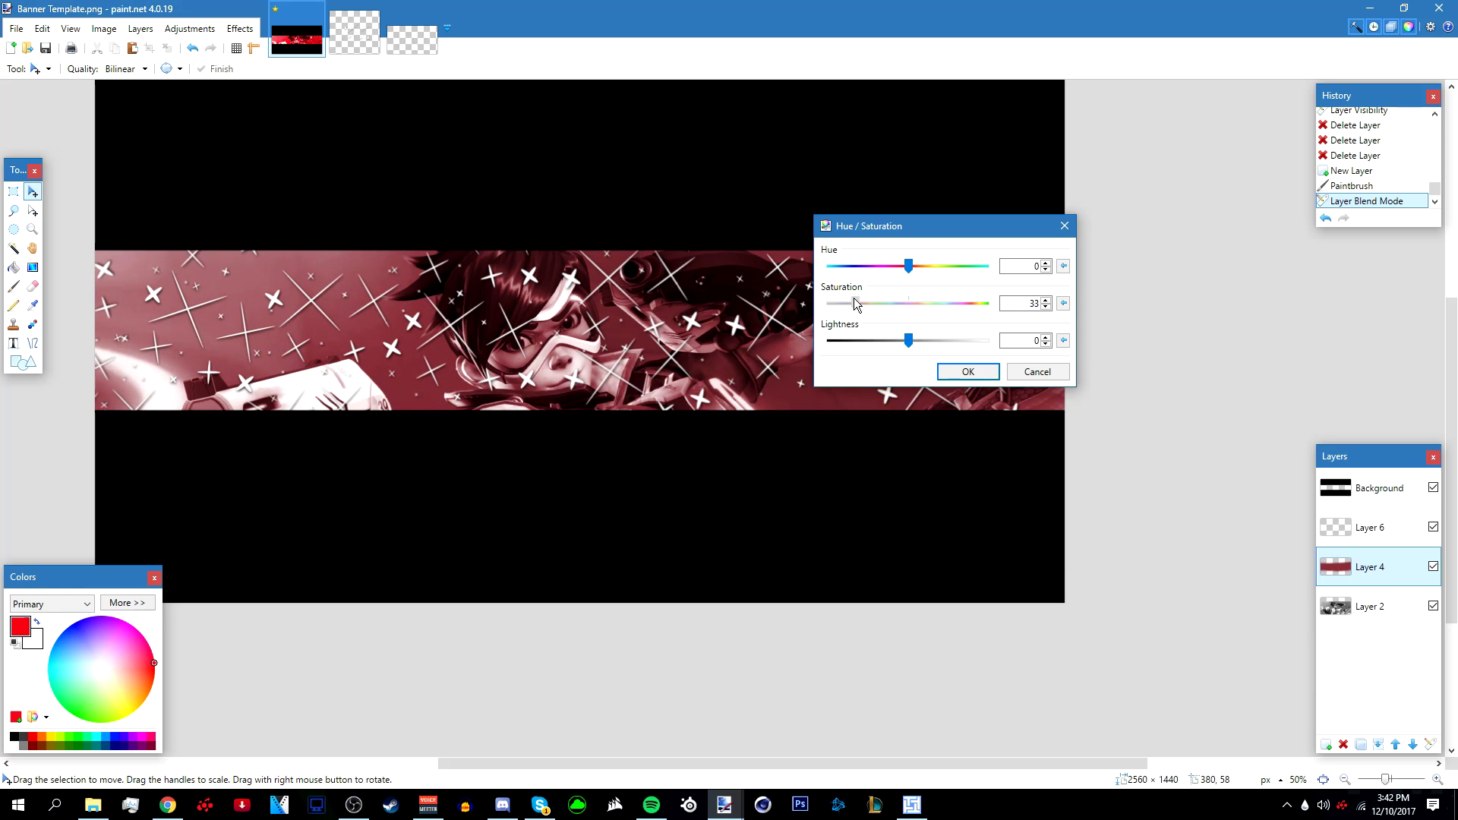
left_click_drag(906, 223, 806, 202)
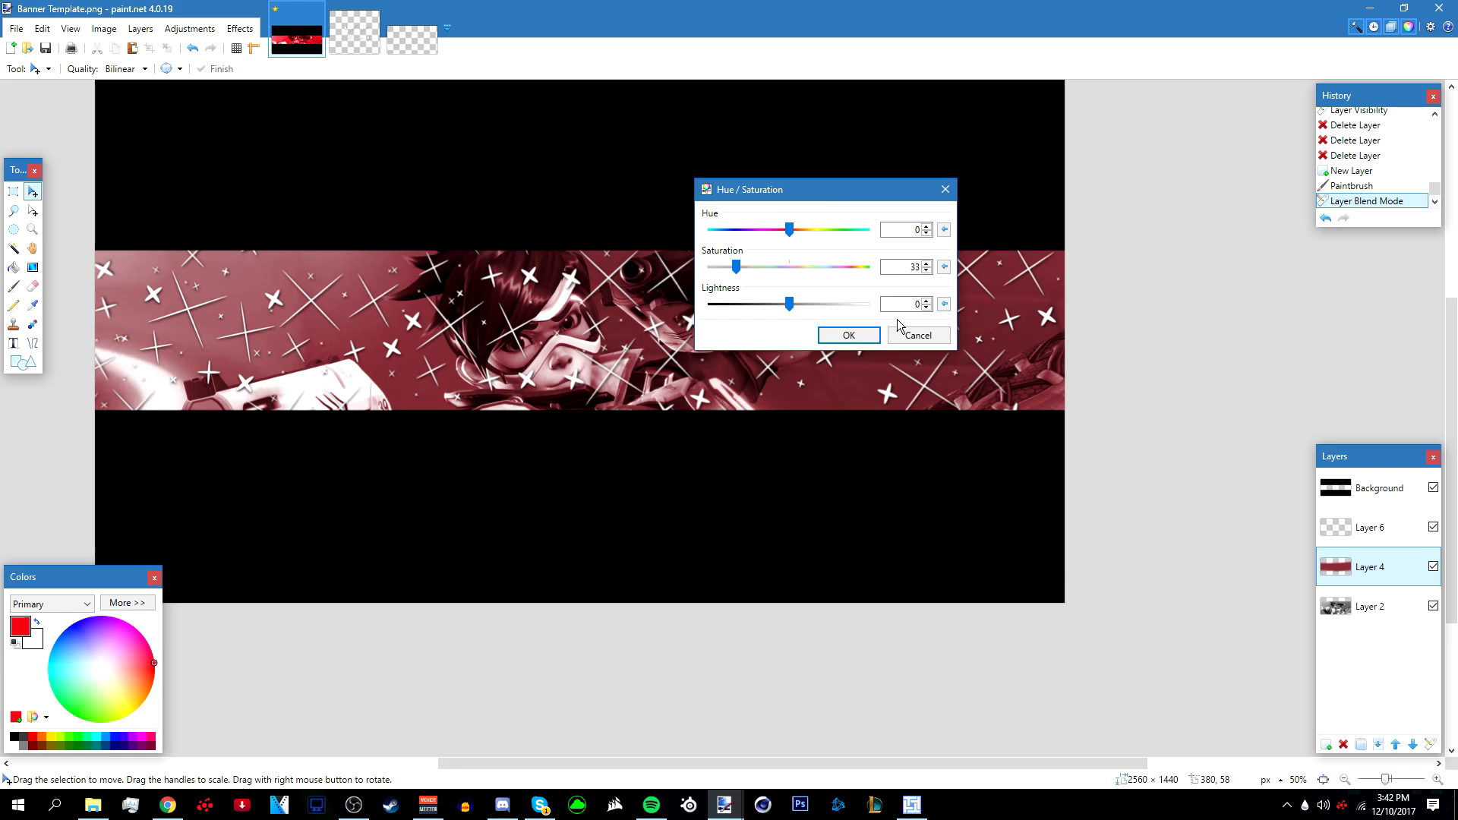
left_click_drag(792, 199, 884, 187)
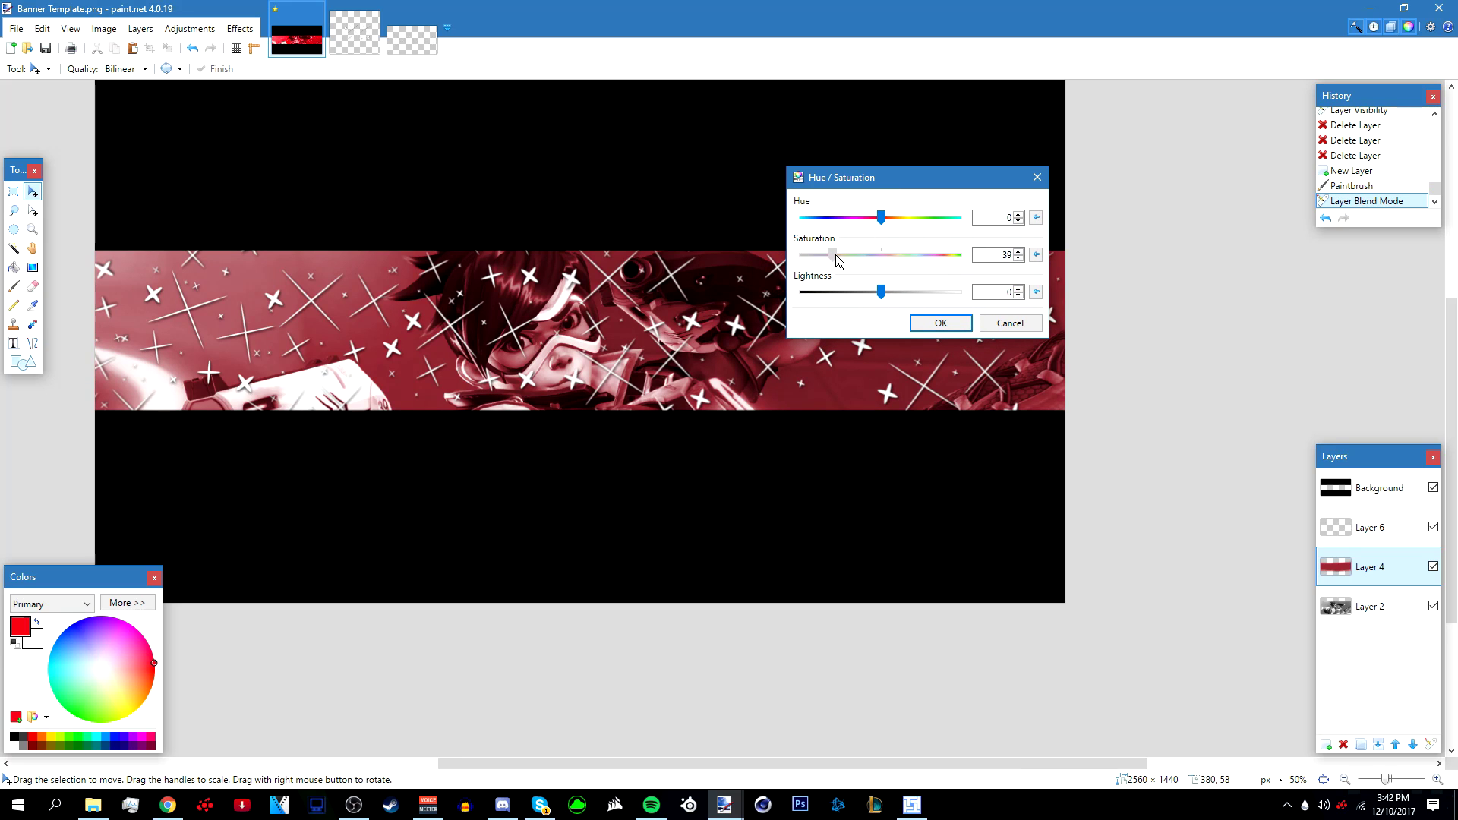
left_click(940, 323)
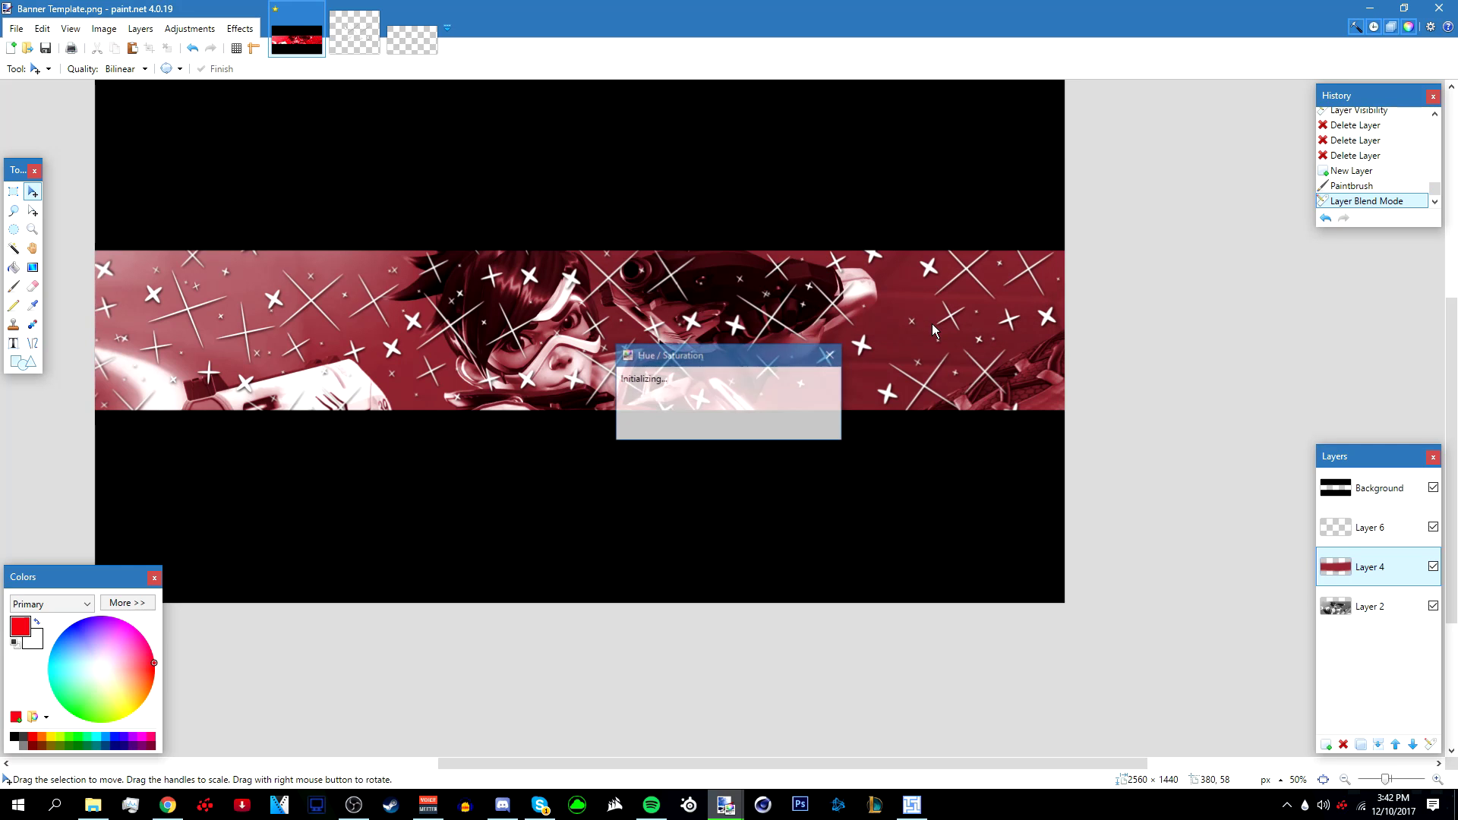
left_click(1367, 612)
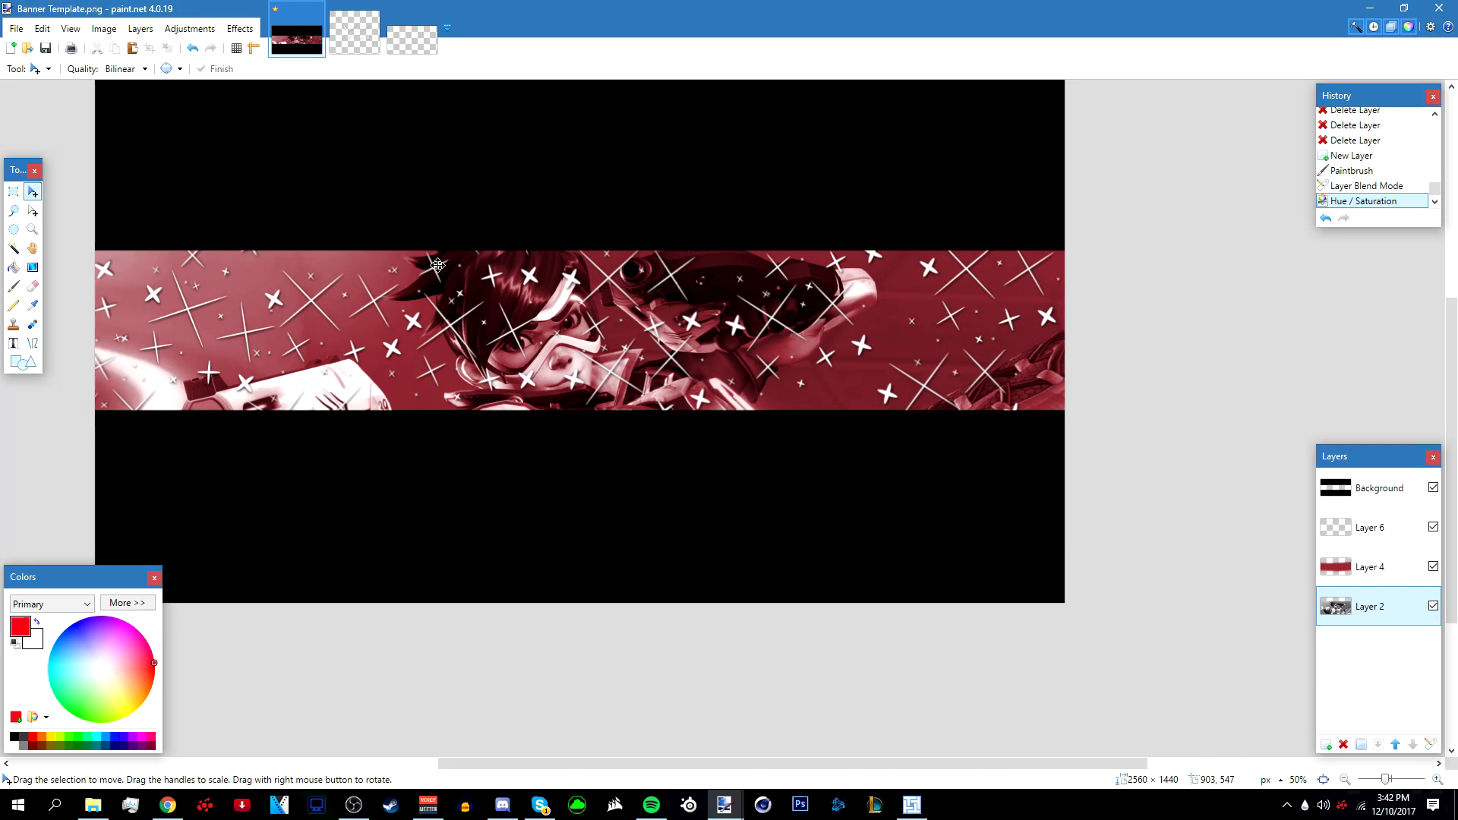
Apply an S-shaped Curves adjustment to Layer 2, darkening shadows and brightening highlights
left_click(190, 28)
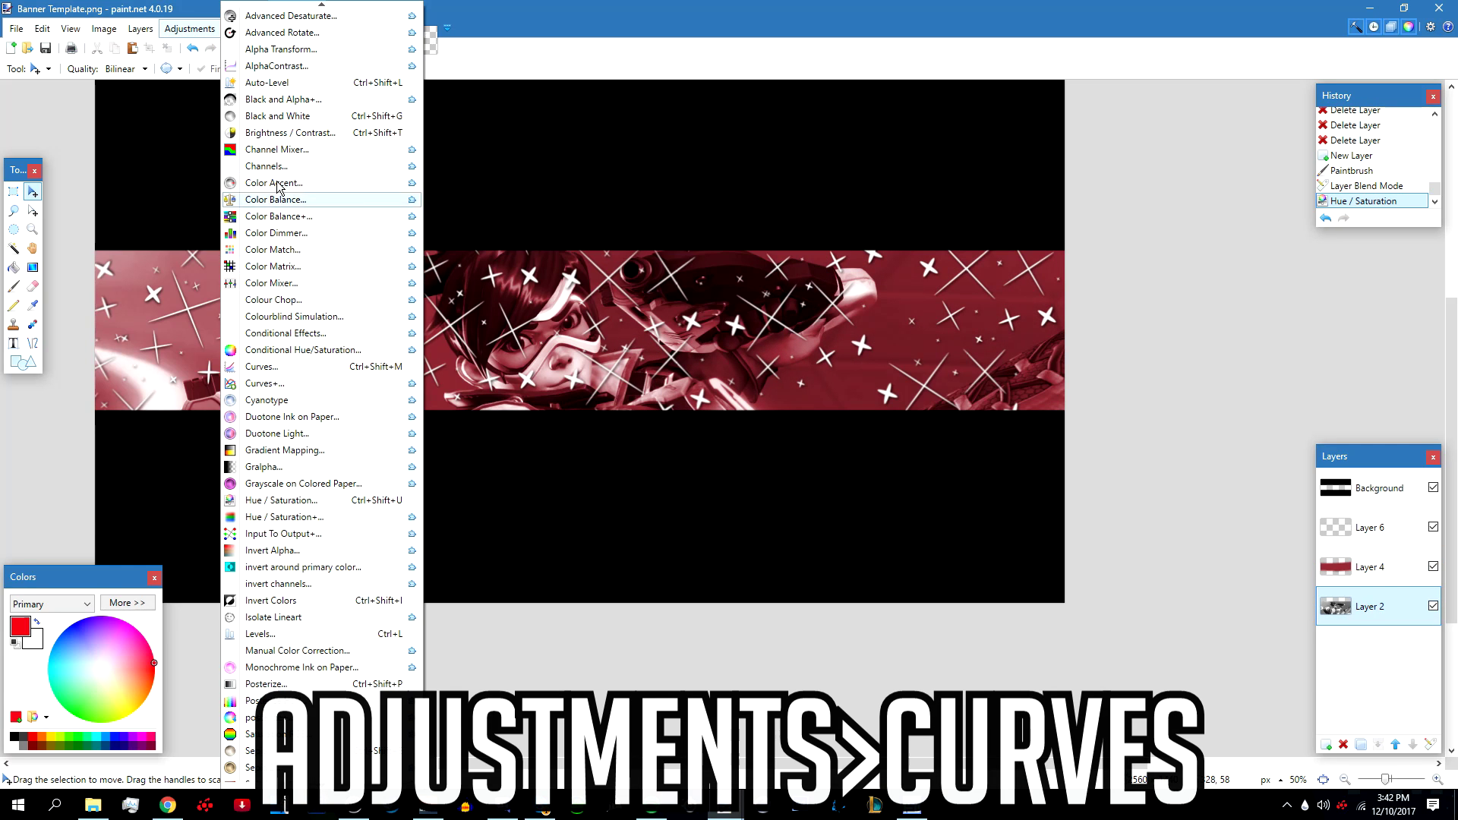
left_click(281, 372)
left_click_drag(717, 242, 751, 179)
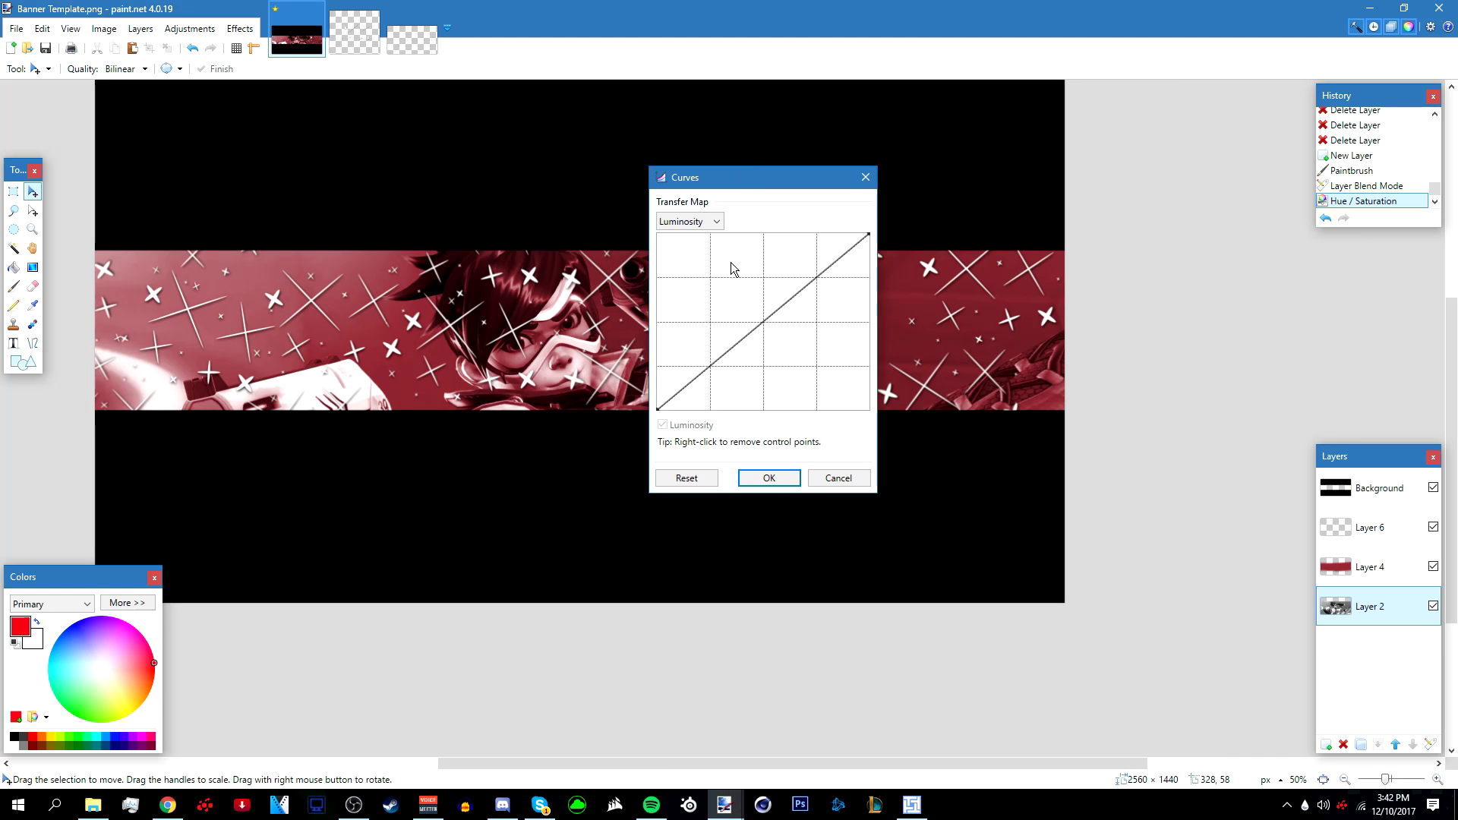
left_click_drag(714, 367, 722, 378)
left_click_drag(787, 305, 807, 292)
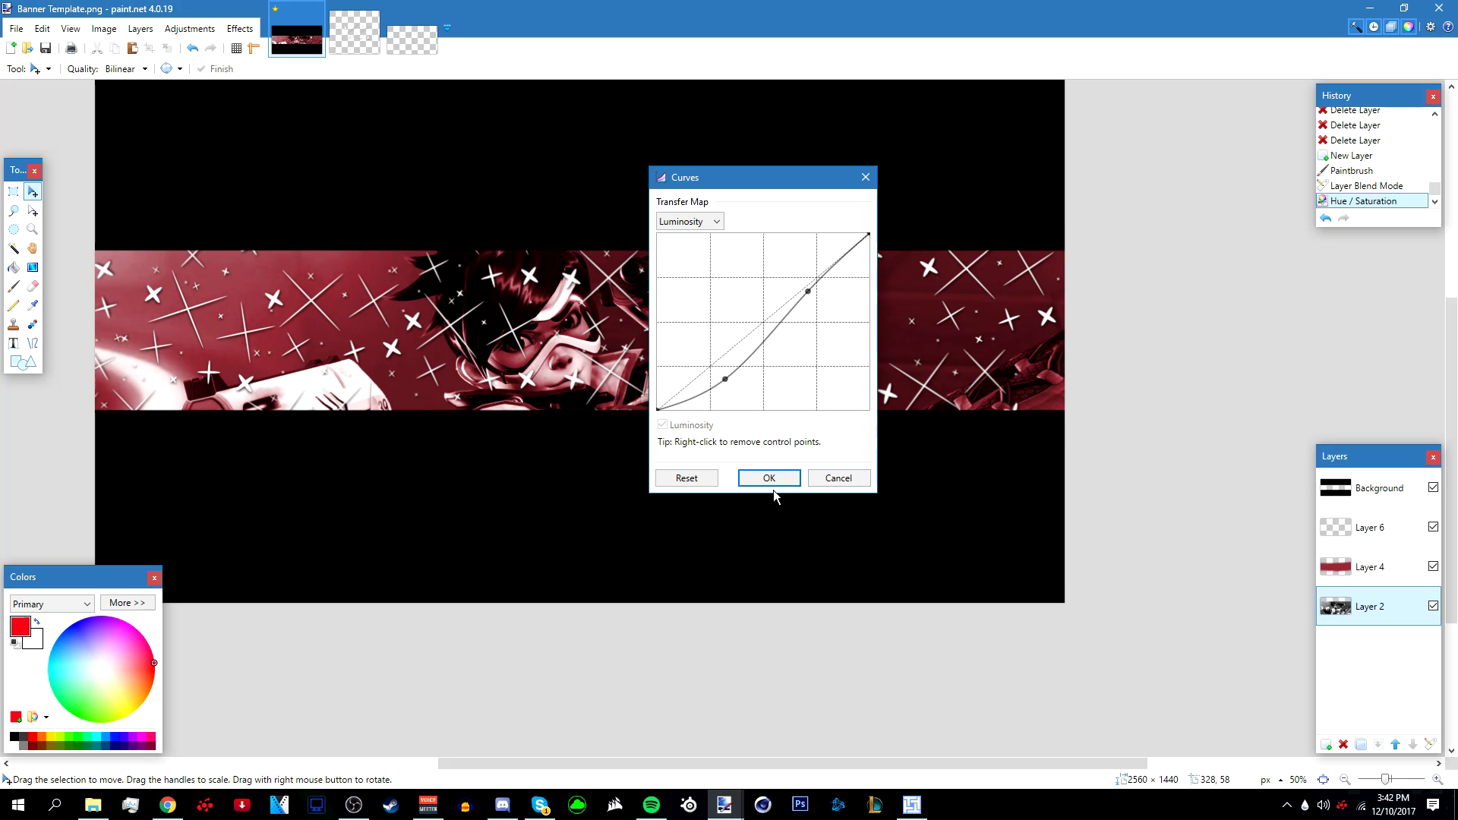
left_click_drag(735, 196, 638, 146)
left_click_drag(801, 173, 969, 139)
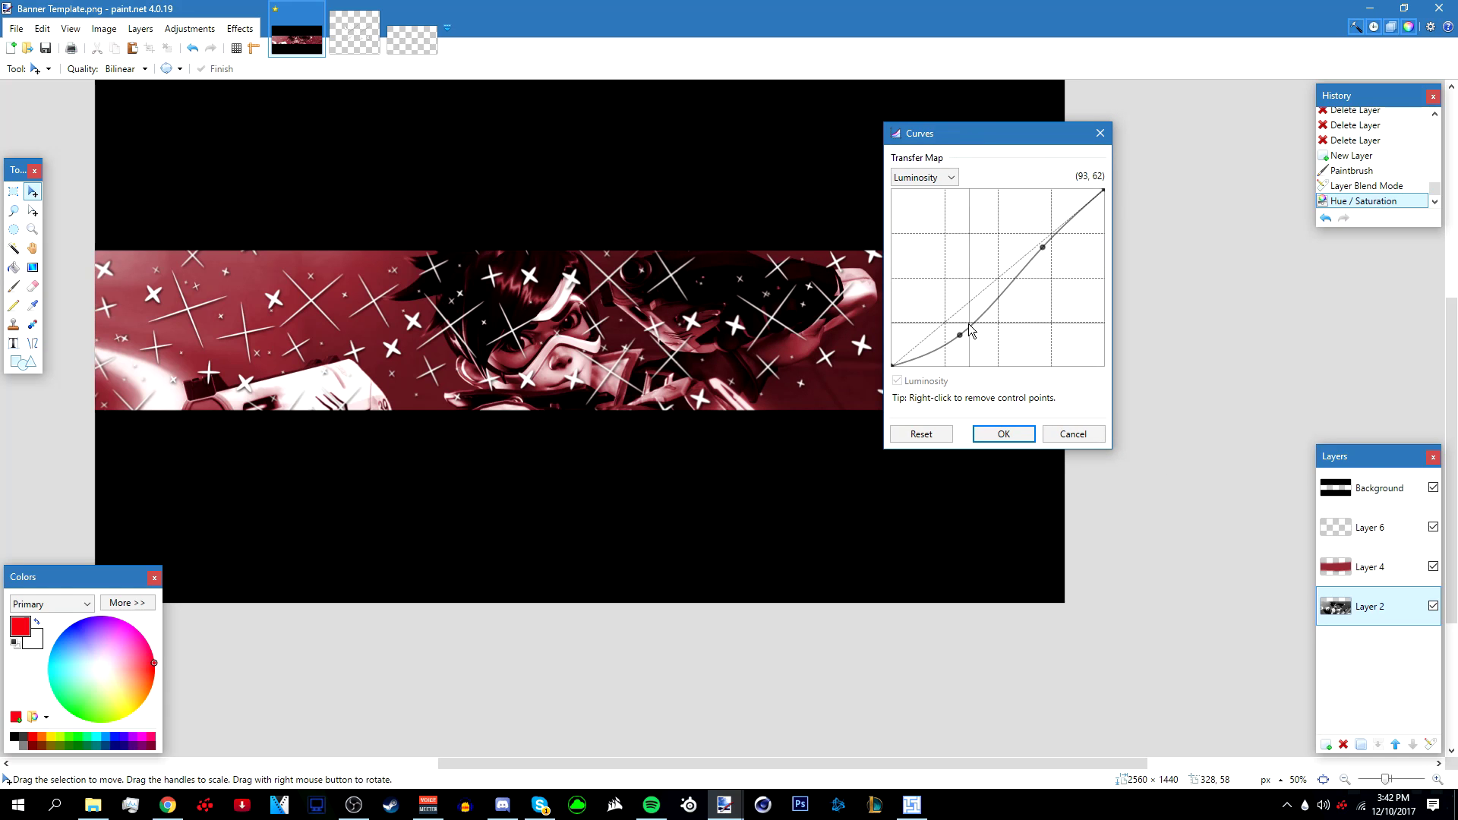
left_click_drag(1048, 270, 1035, 243)
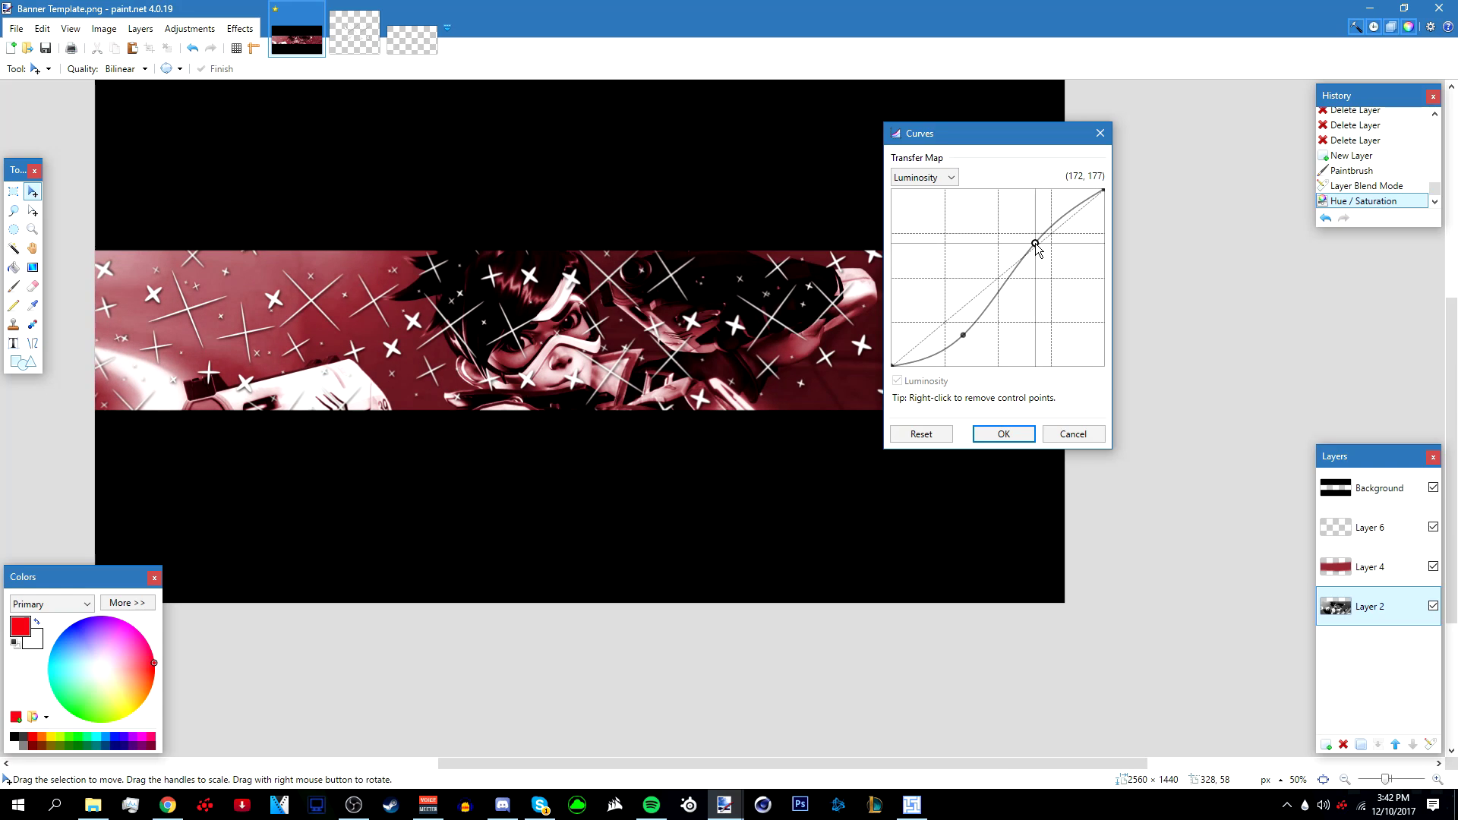
left_click(1003, 433)
Scroll around to review the added contrast, then select Layer 6
scroll(592, 360, "down", 2)
scroll(593, 361, "up", 1)
scroll(592, 360, "down", 3)
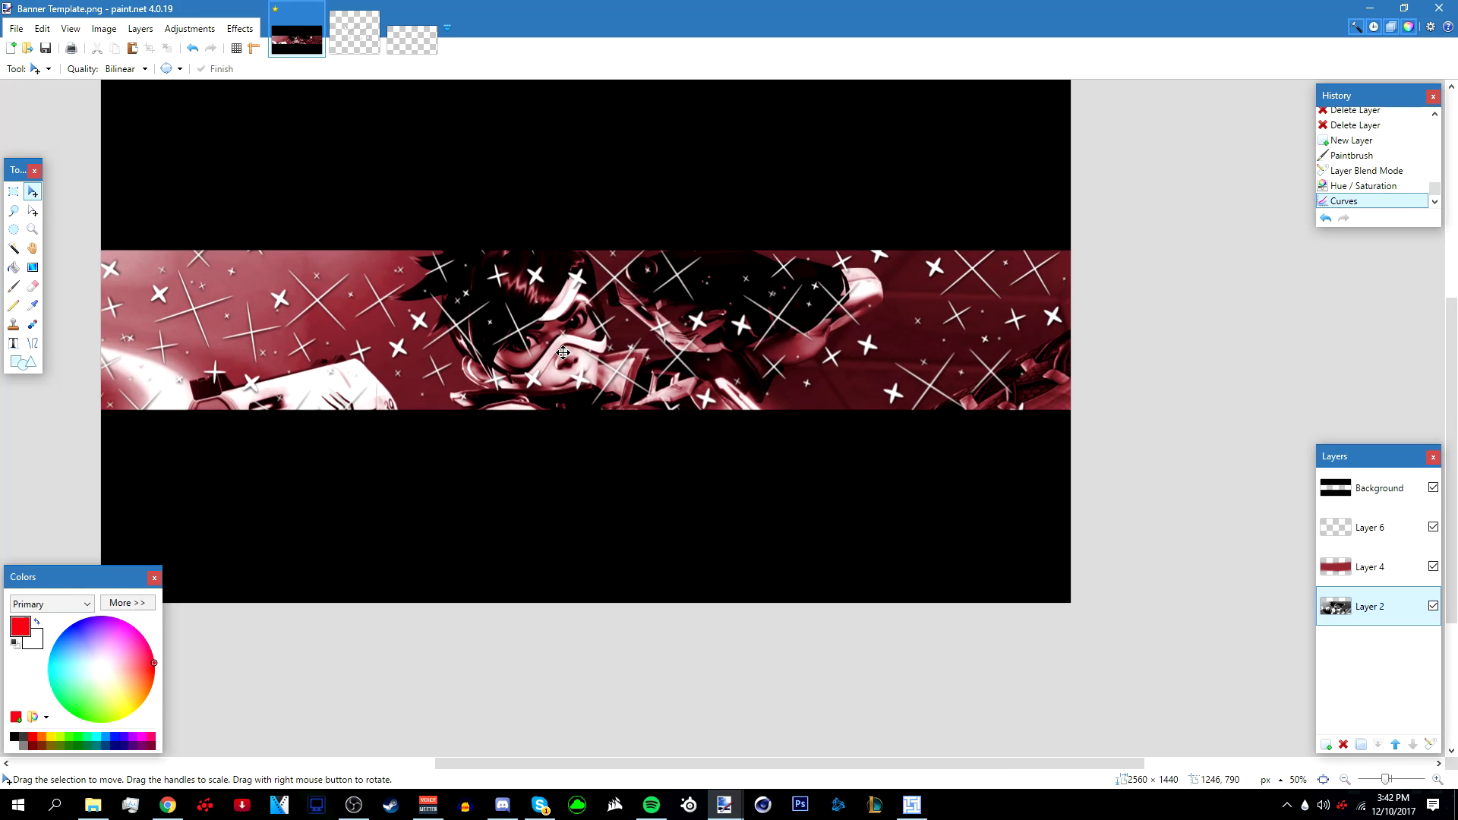
scroll(423, 348, "down", 3)
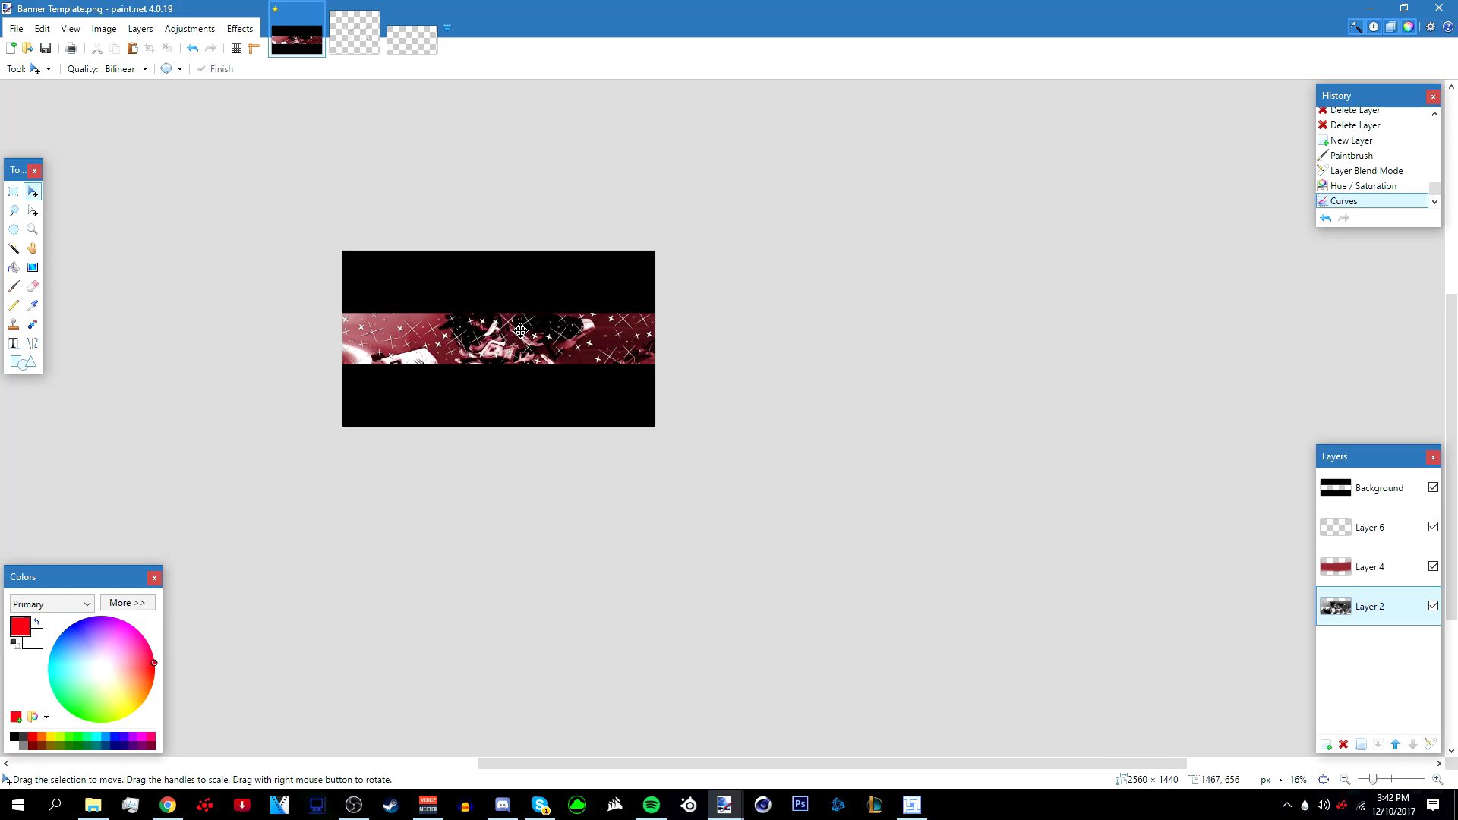
scroll(486, 342, "up", 8)
left_click_drag(693, 763, 635, 772)
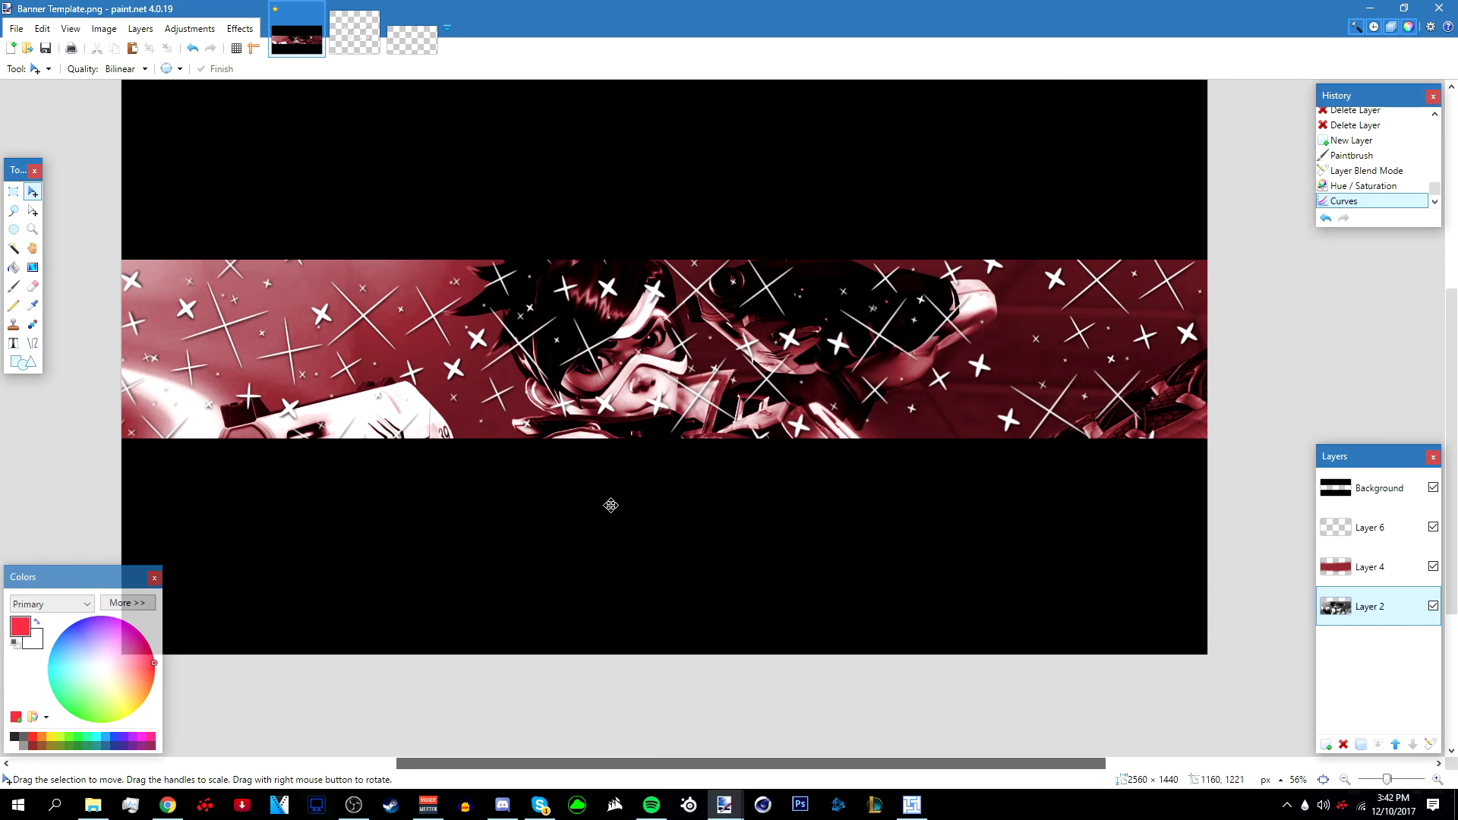
scroll(523, 388, "down", 3)
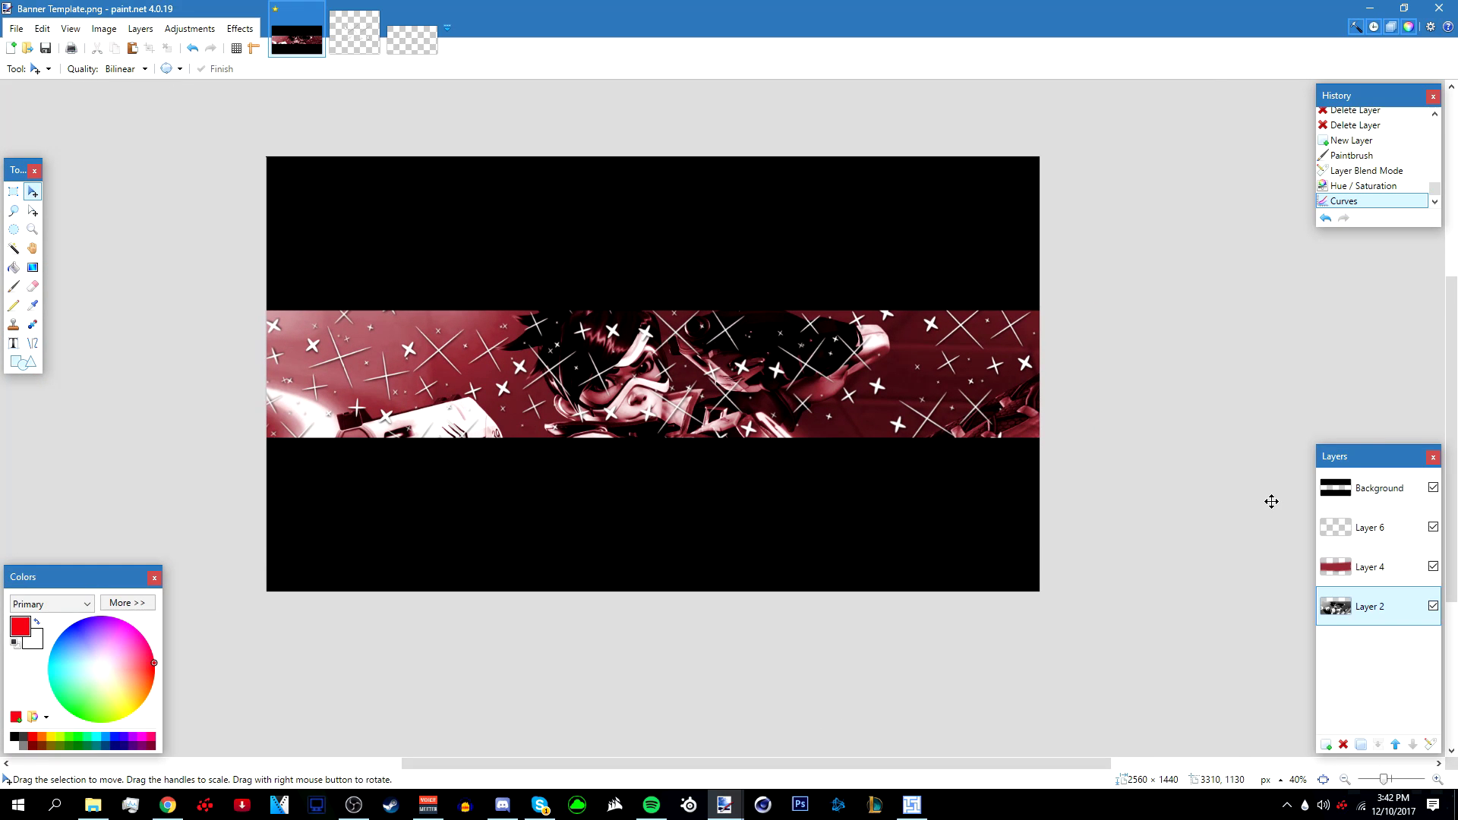
left_click(1371, 533)
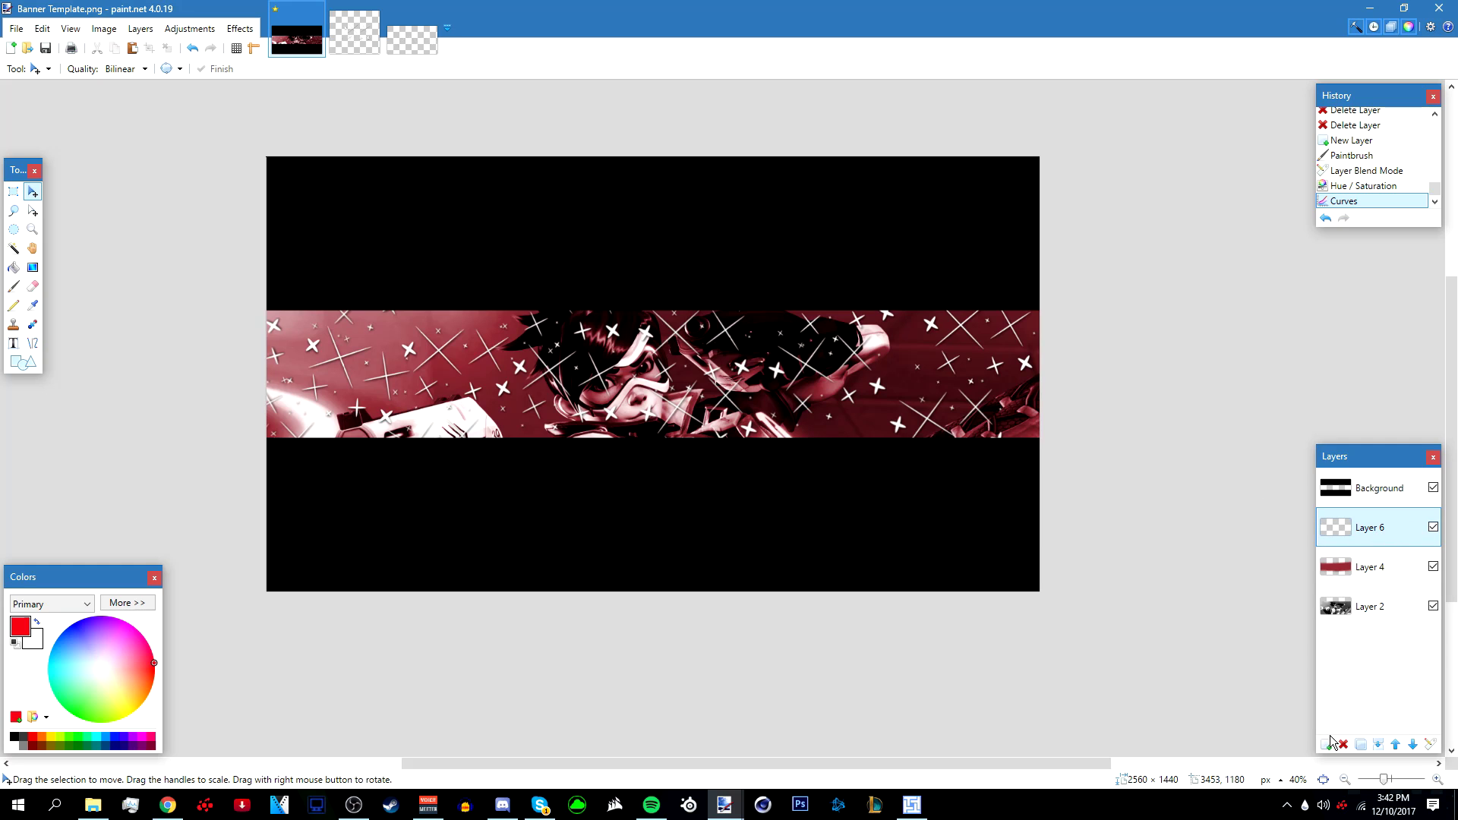
Add a new layer and type white 'TIMMY' text at size 288 on the banner
left_click(1326, 745)
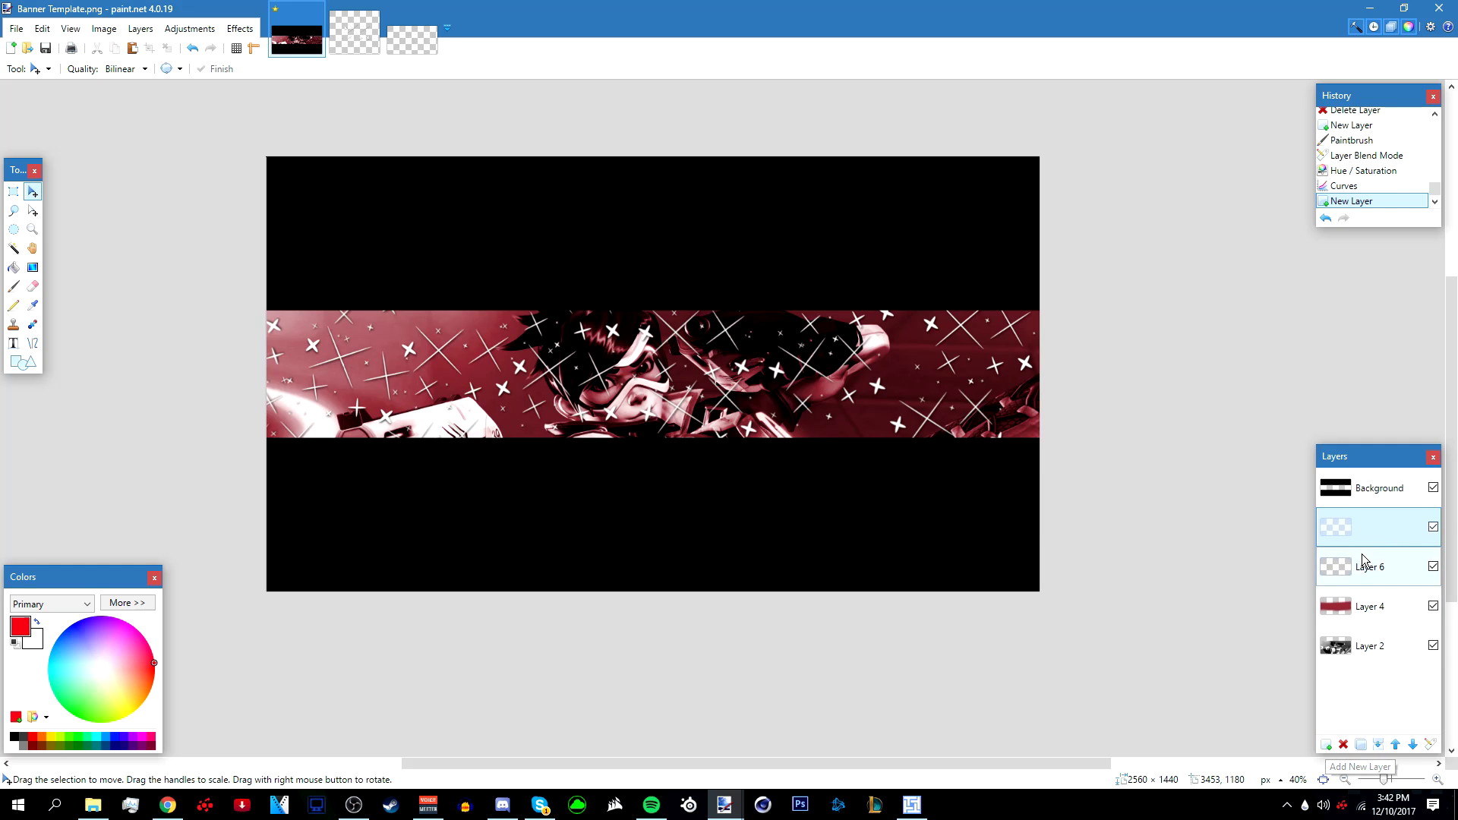
left_click(13, 343)
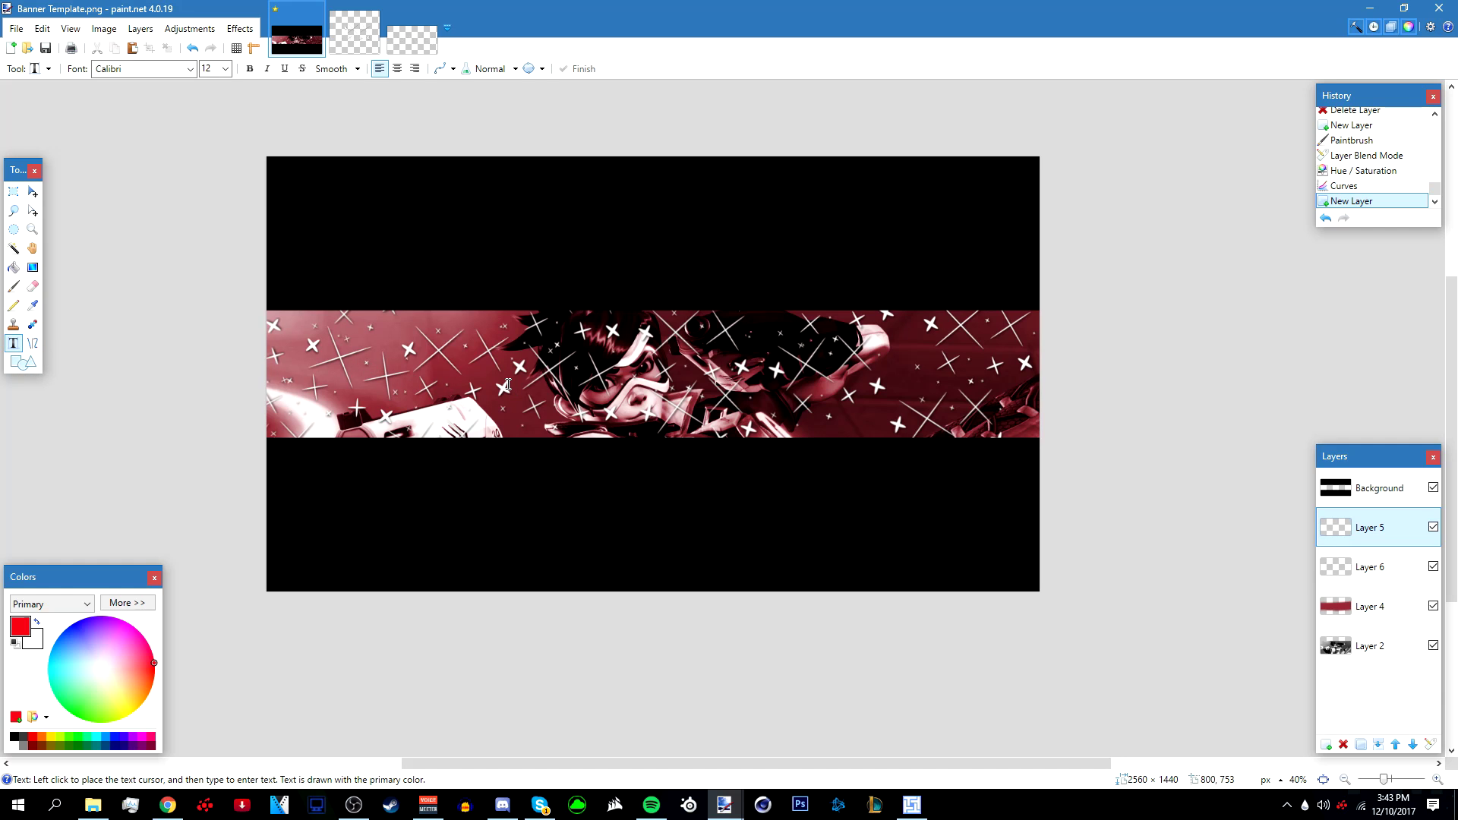
left_click(36, 624)
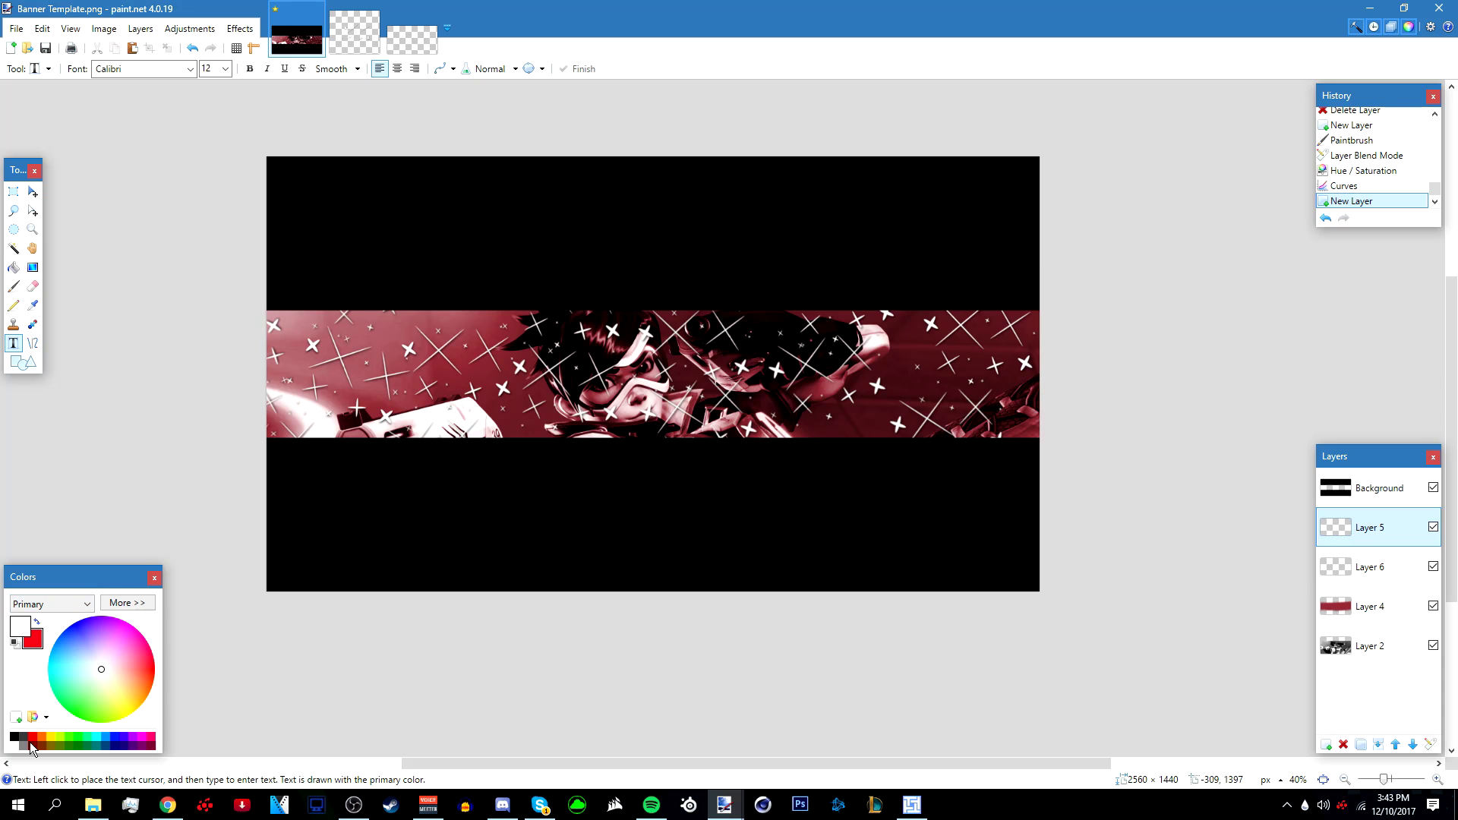
left_click(488, 388)
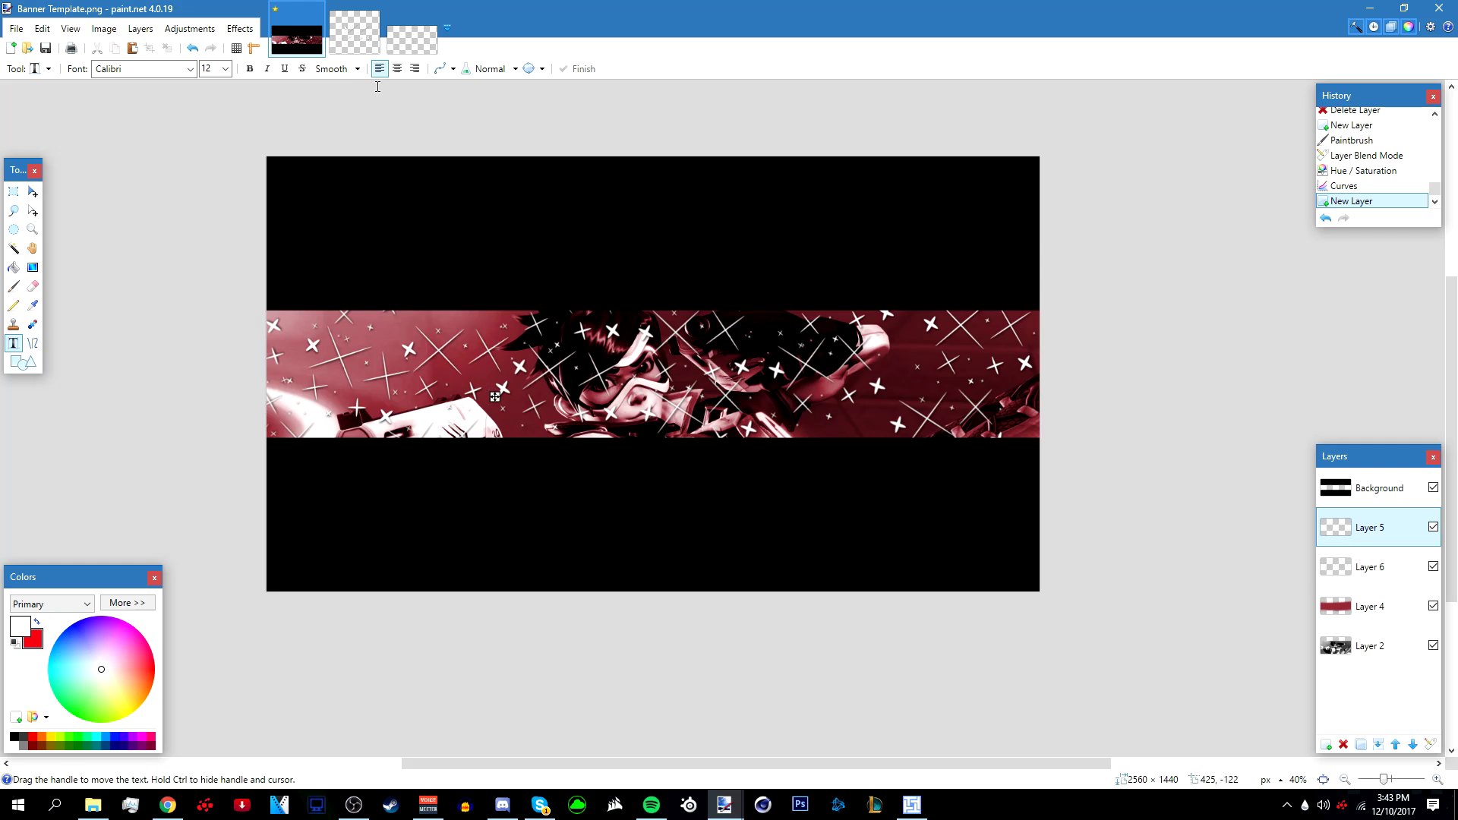
left_click(225, 69)
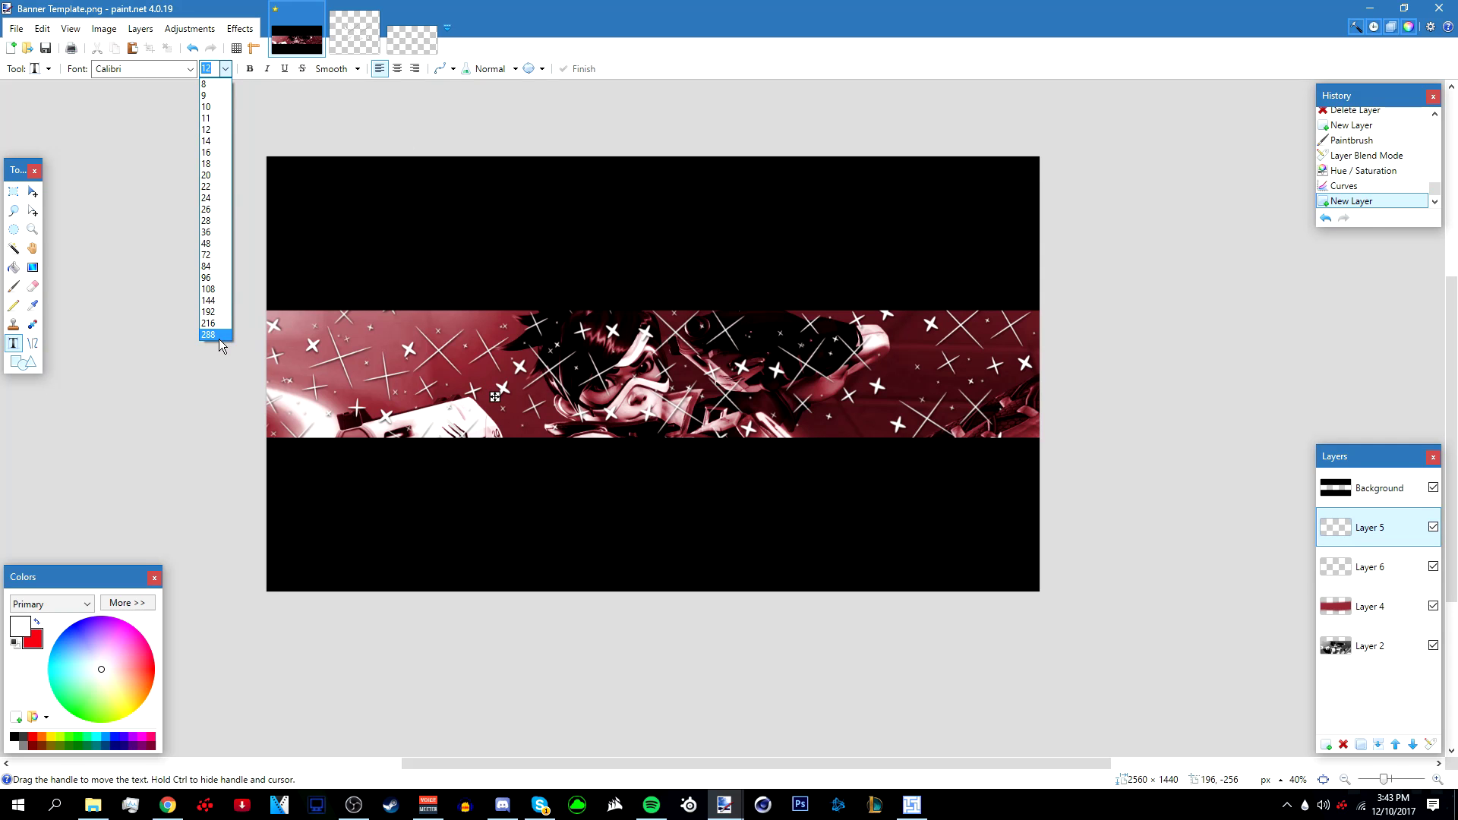
left_click(218, 335)
type("TIMM")
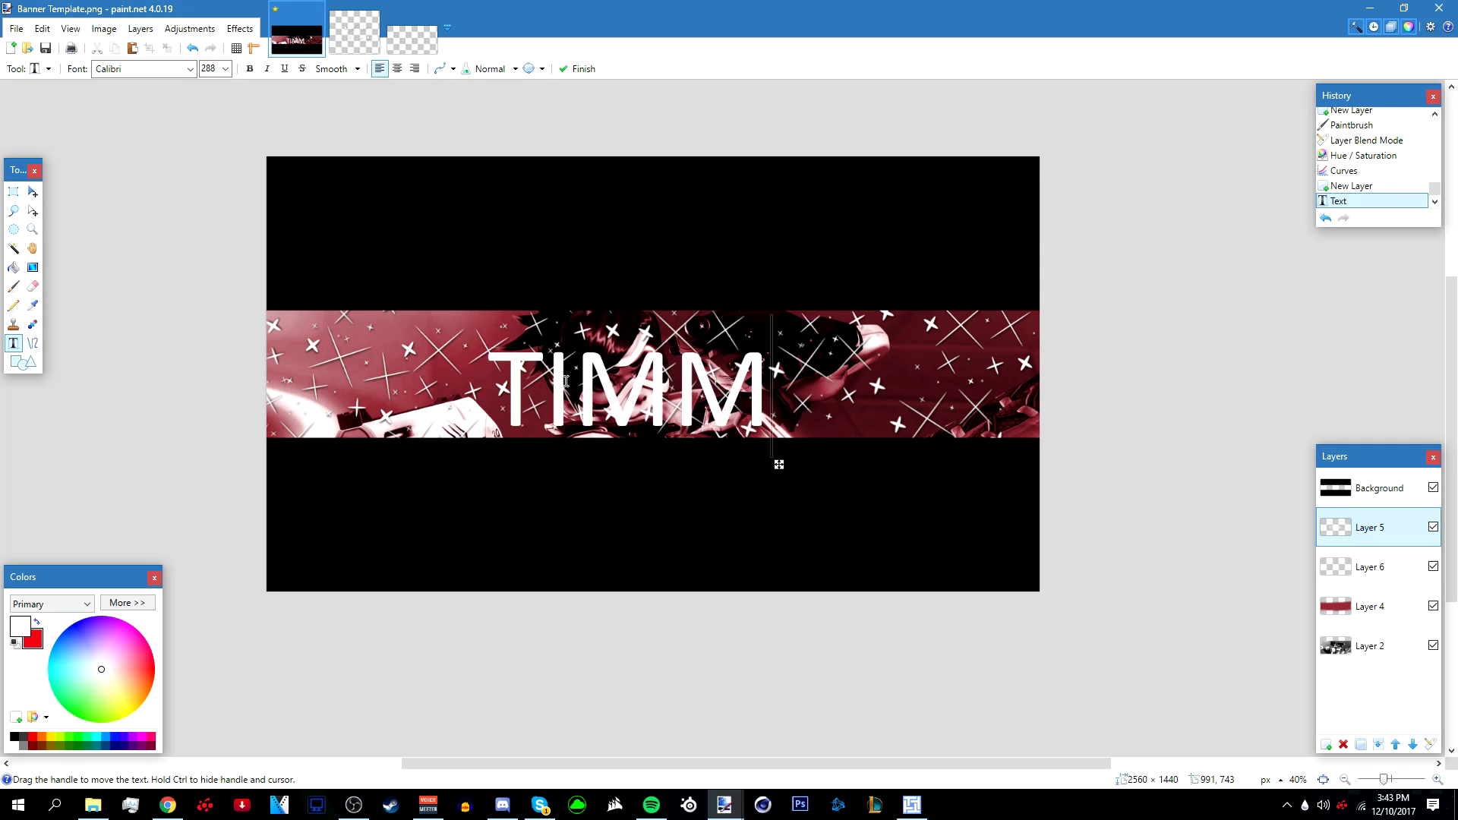
type("Y")
Change TIMMY to The Bold Font at size 216 and drag it toward the centre
left_click(190, 69)
left_click(313, 332)
scroll(301, 431, "down", 10)
scroll(301, 431, "down", 4)
left_click(259, 451)
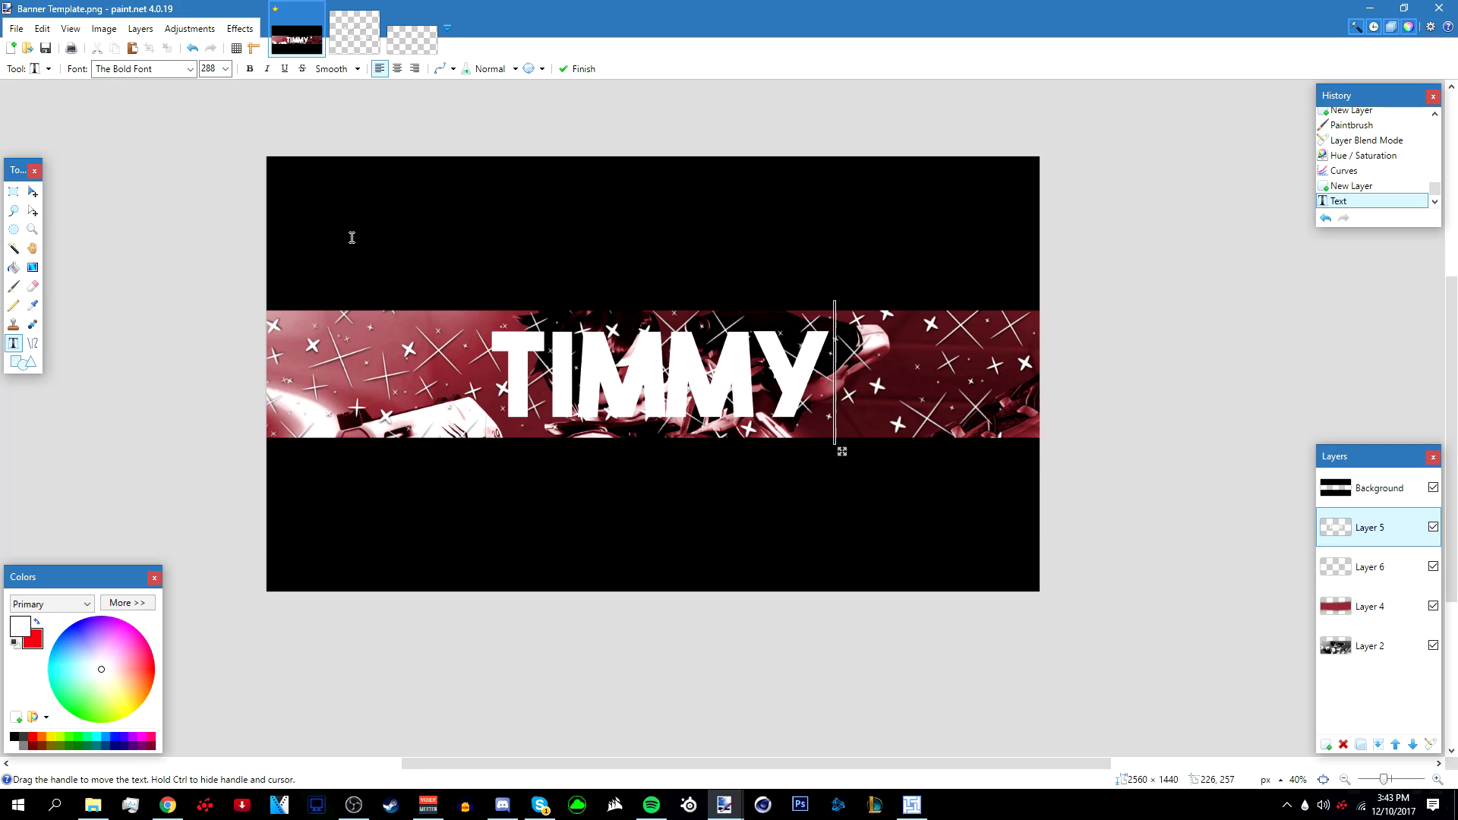
left_click(225, 69)
left_click(216, 329)
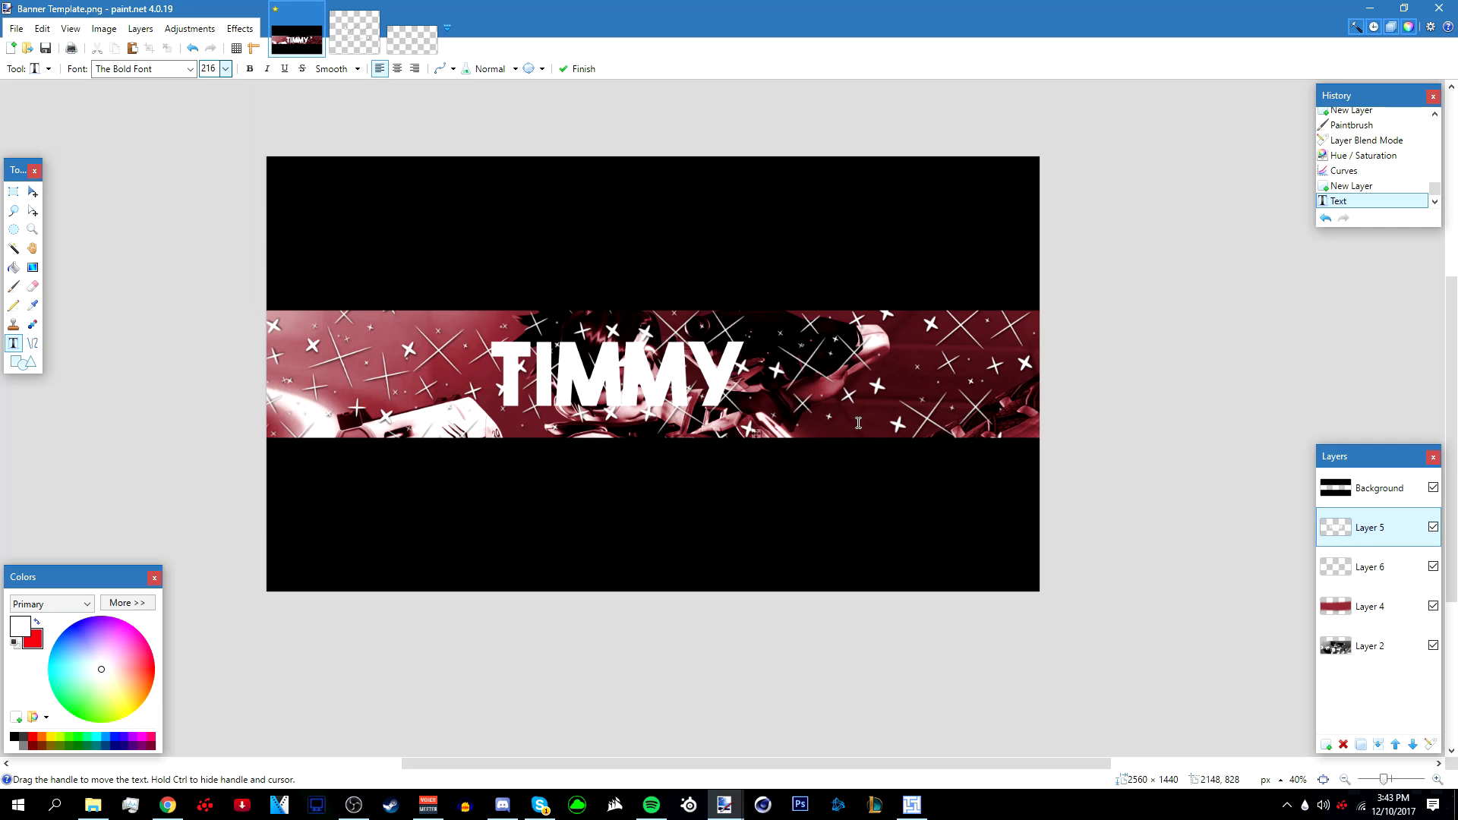
left_click_drag(754, 431, 781, 435)
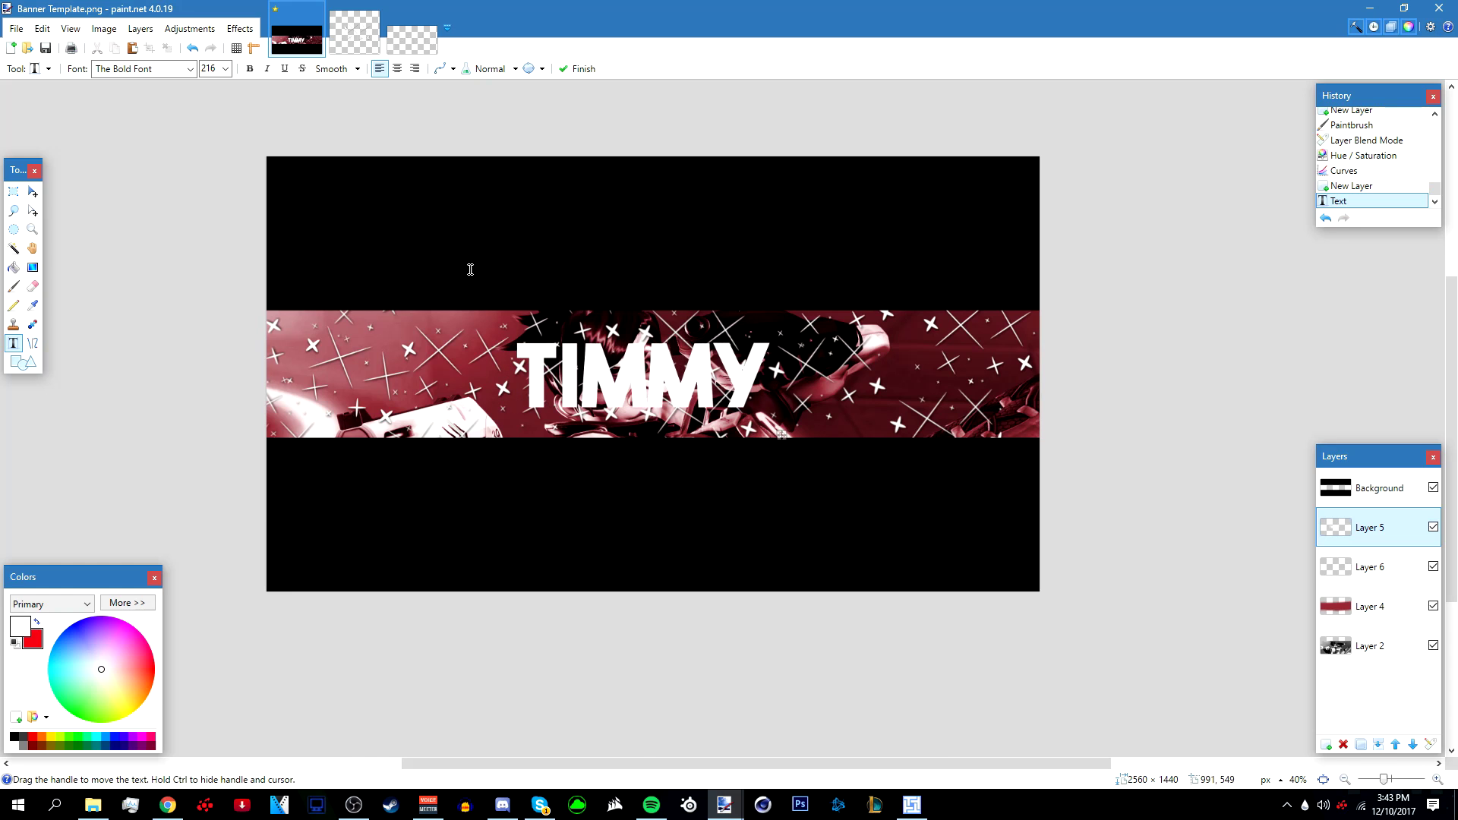
left_click(240, 28)
Center the TIMMY text horizontally and vertically on the canvas with Object Align
mouse_move(365, 299)
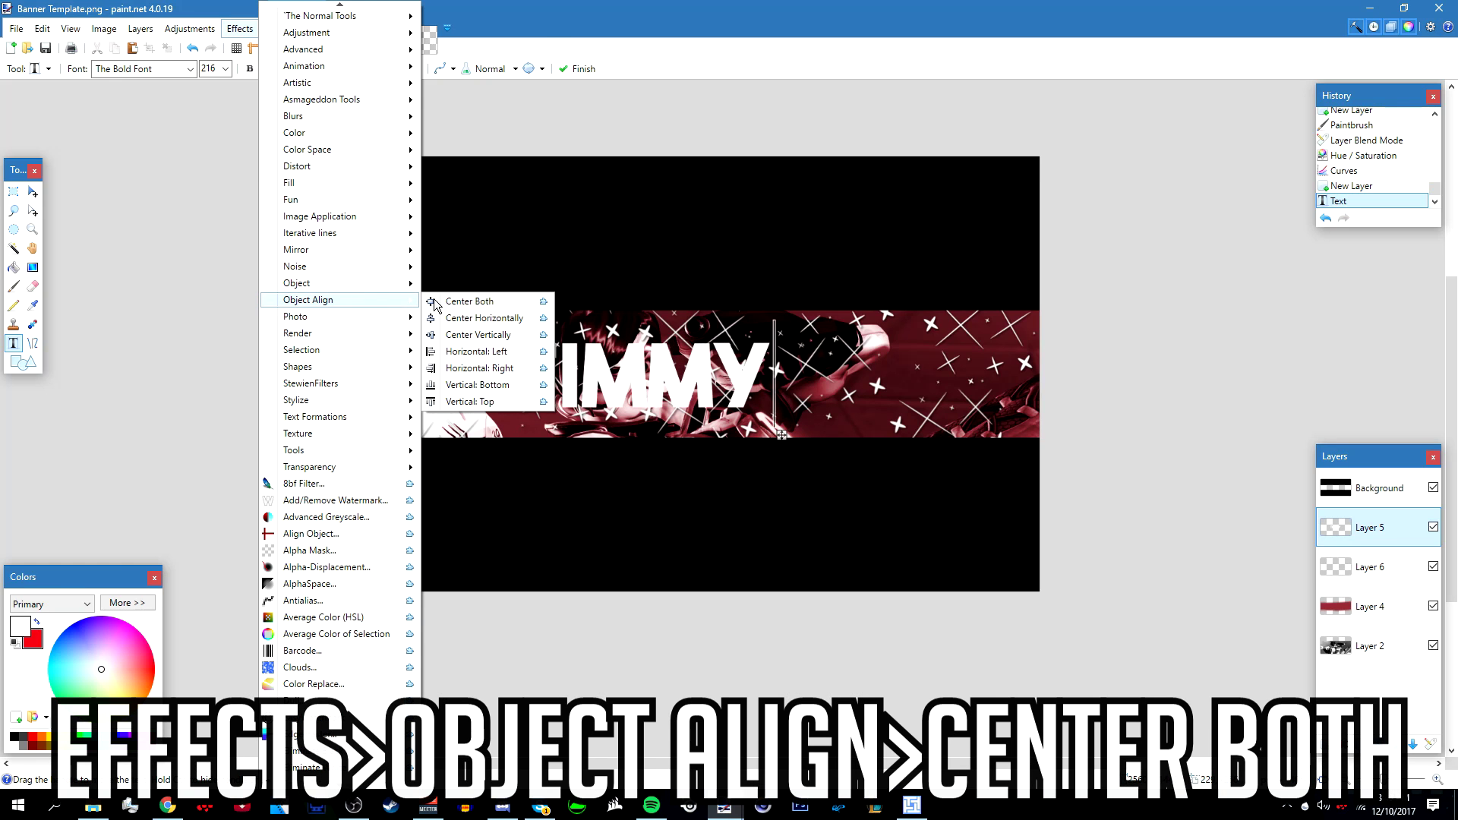
left_click(460, 298)
left_click(240, 28)
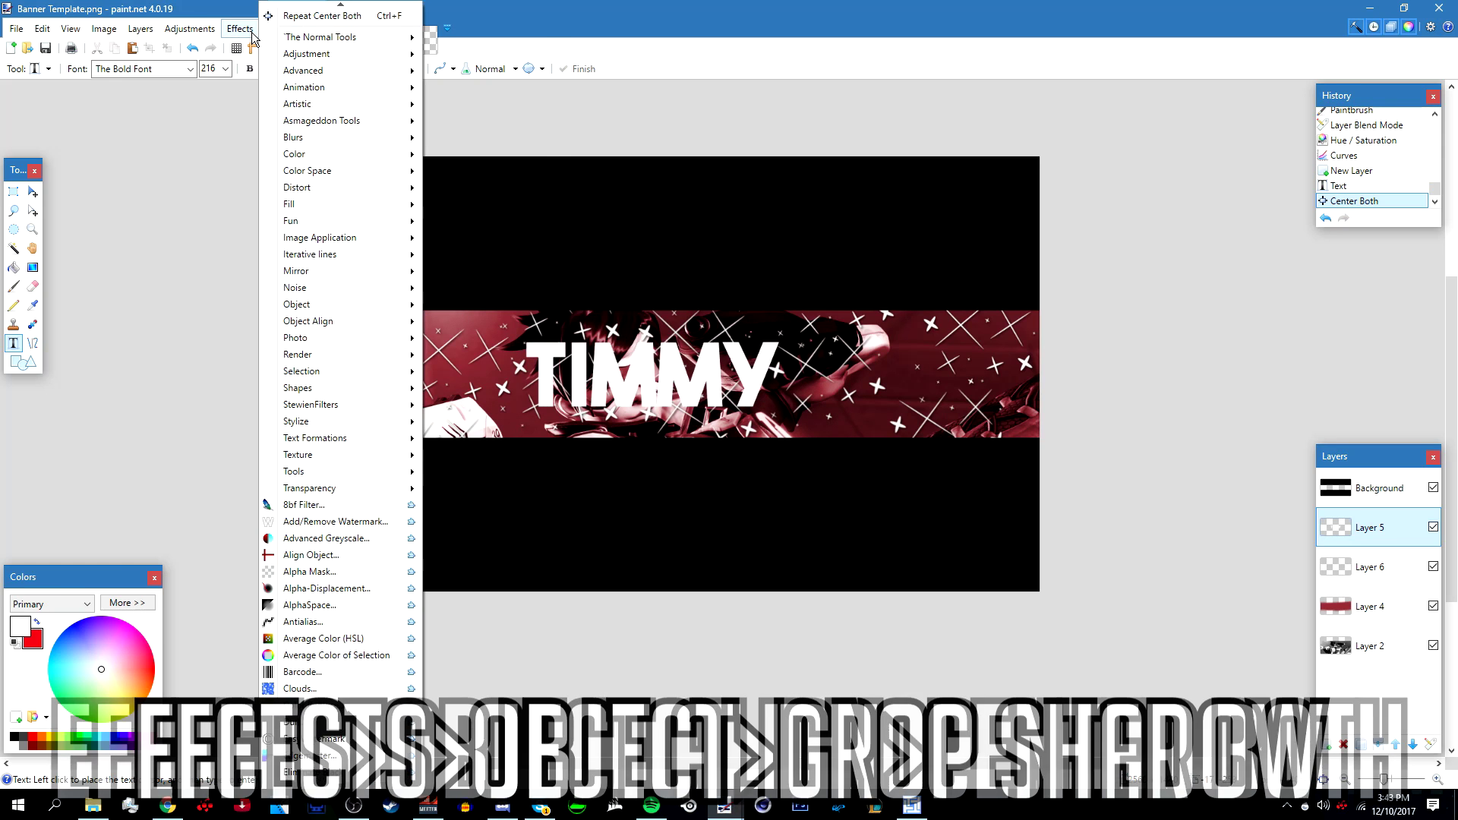
mouse_move(297, 311)
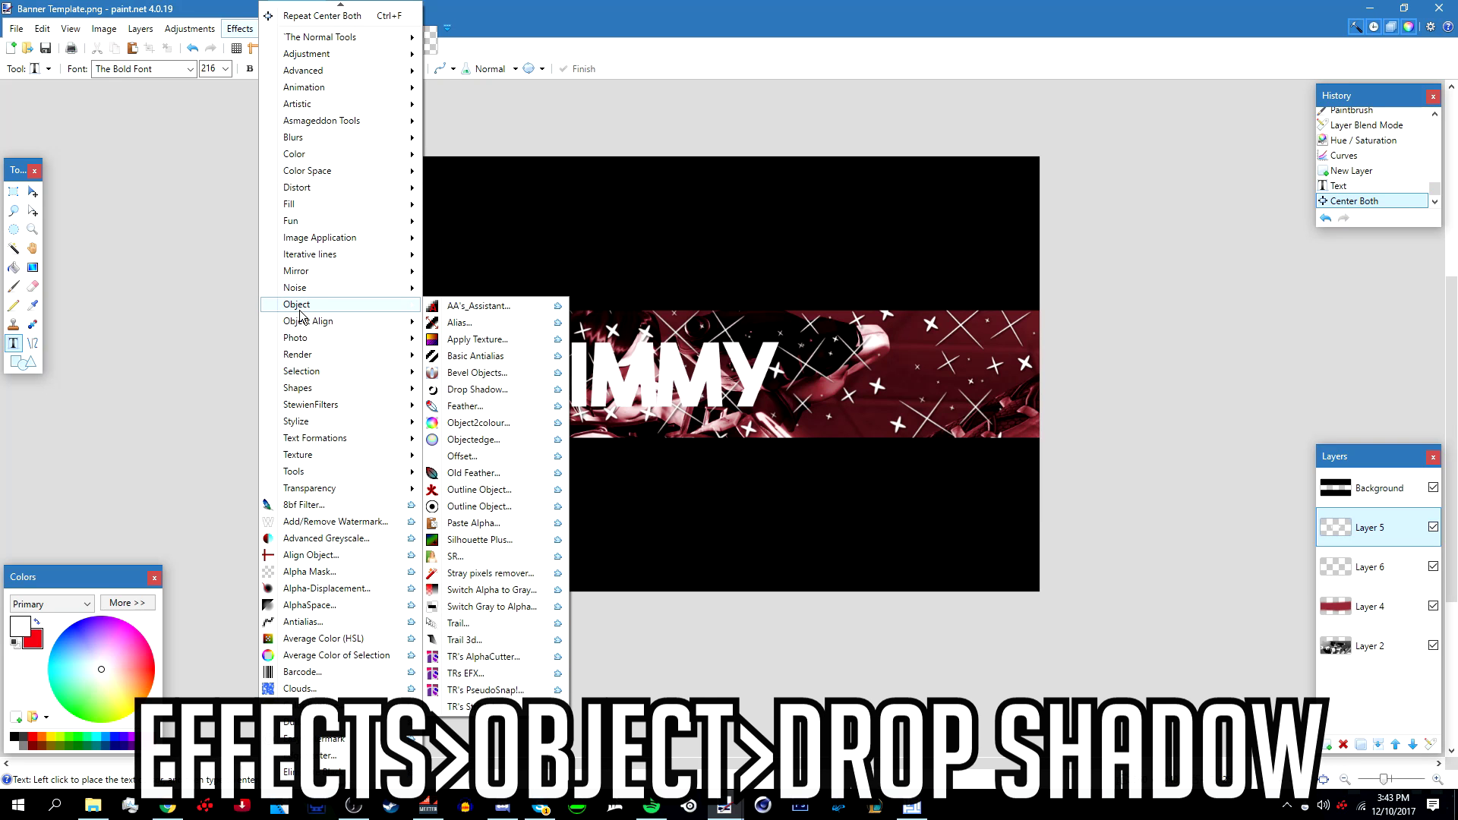
left_click(497, 393)
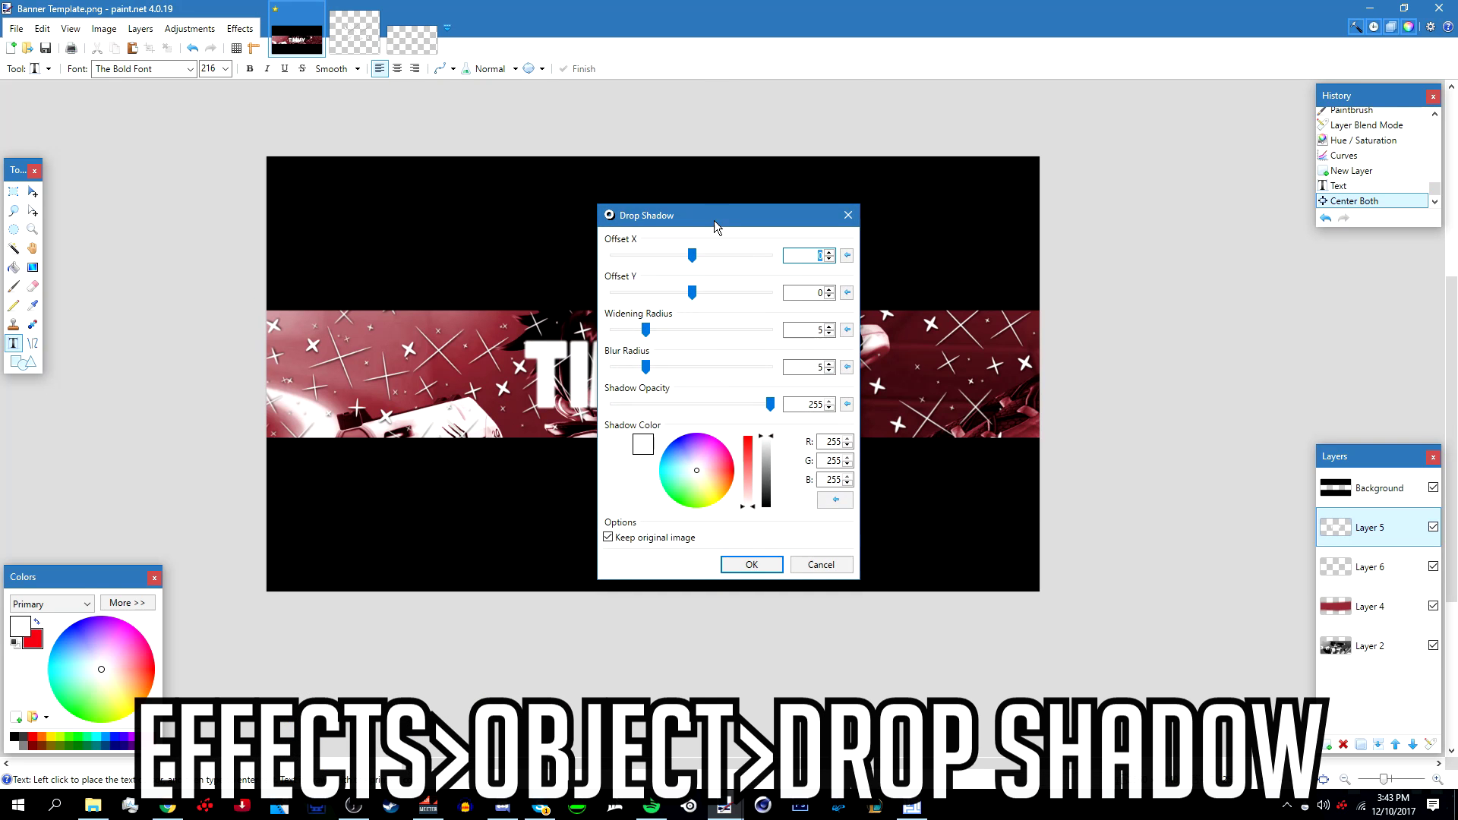
Give TIMMY a soft black drop shadow with blur radius 15
left_click_drag(712, 221, 1001, 125)
left_click(1056, 403)
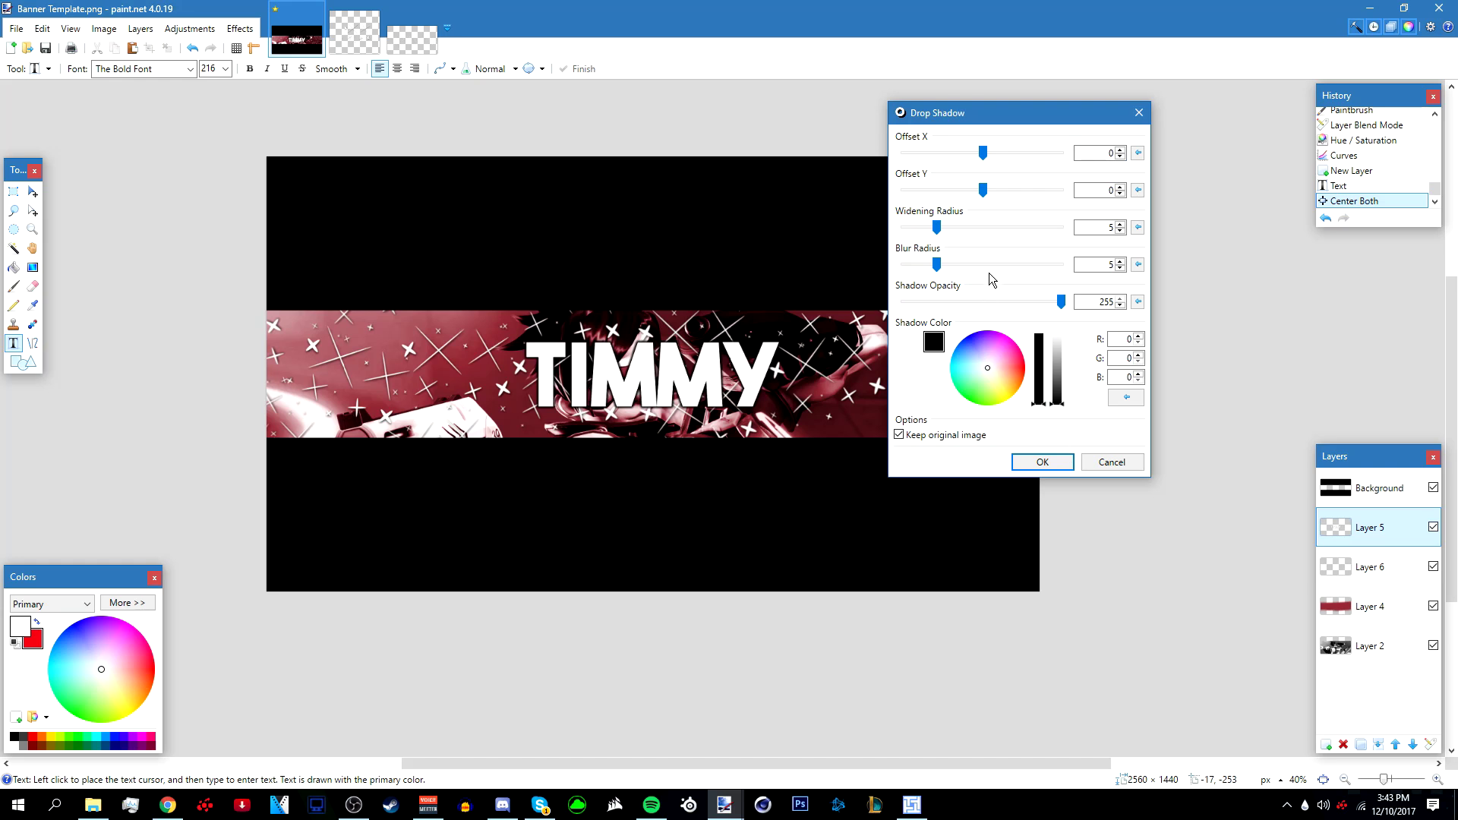
left_click_drag(939, 227, 919, 227)
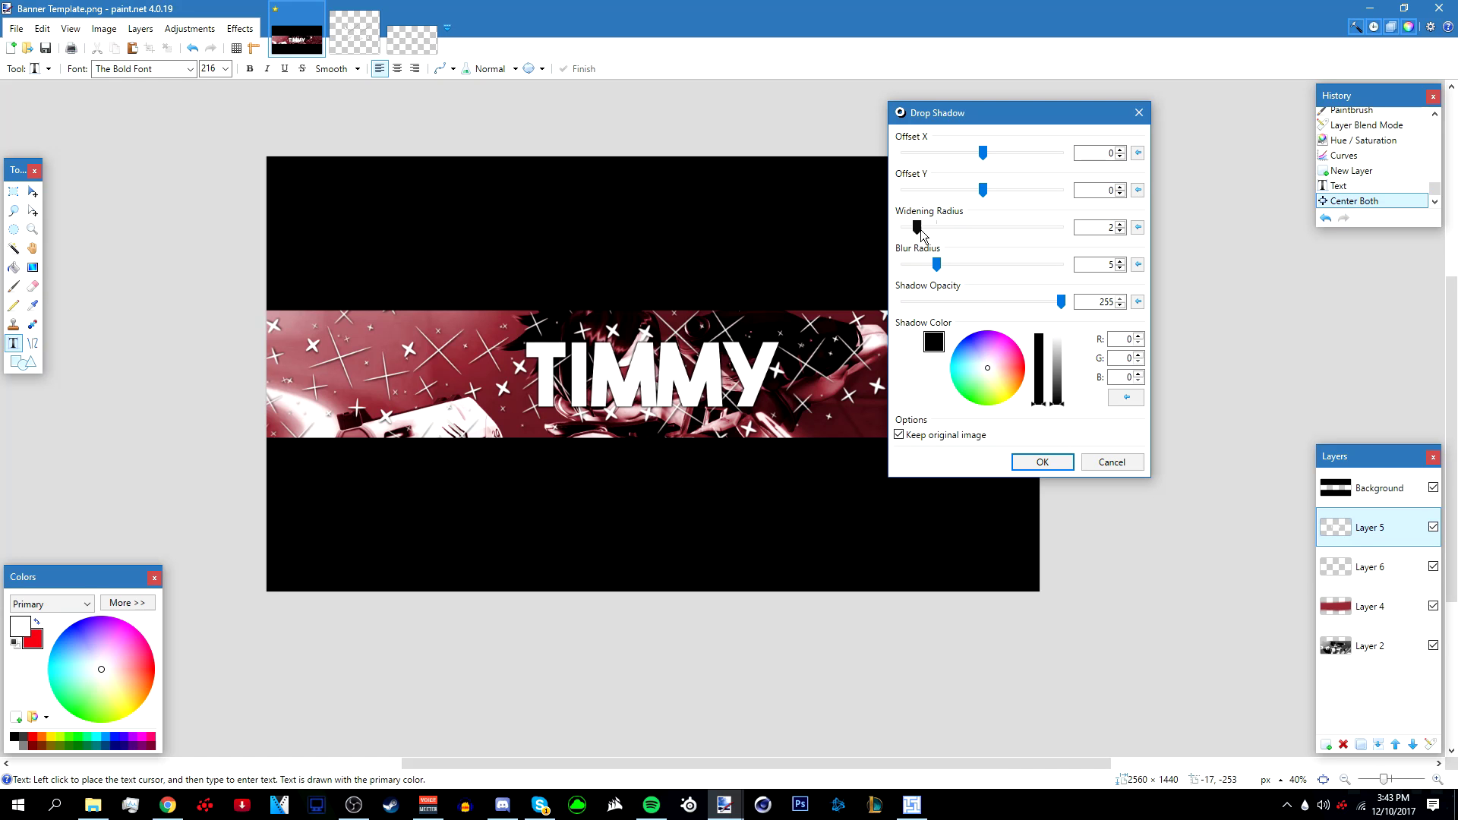
mouse_move(987, 271)
left_mouse_down()
mouse_move(967, 273)
mouse_move(1001, 267)
left_mouse_up()
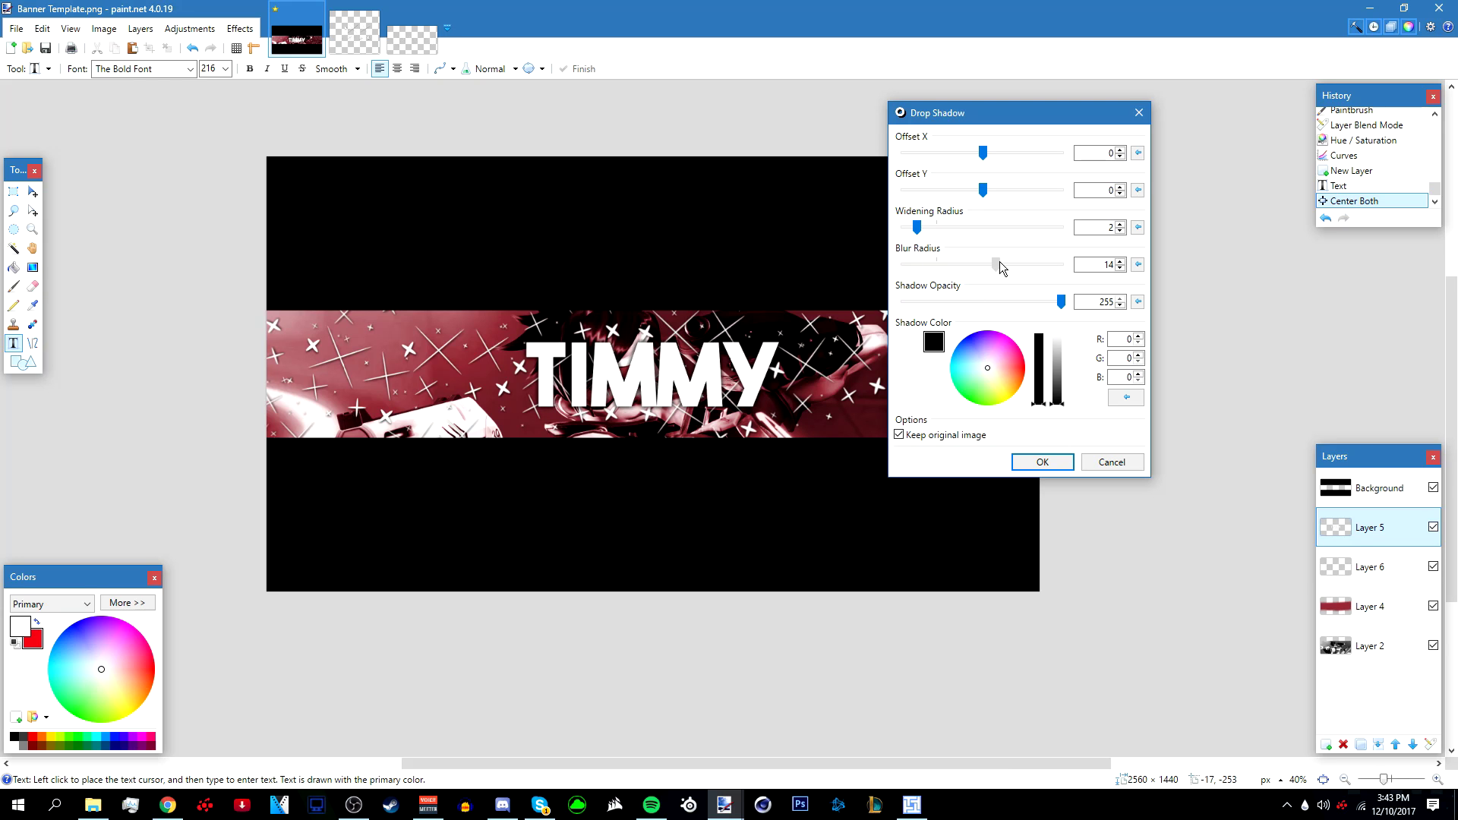
left_click(1041, 461)
scroll(774, 293, "up", 1)
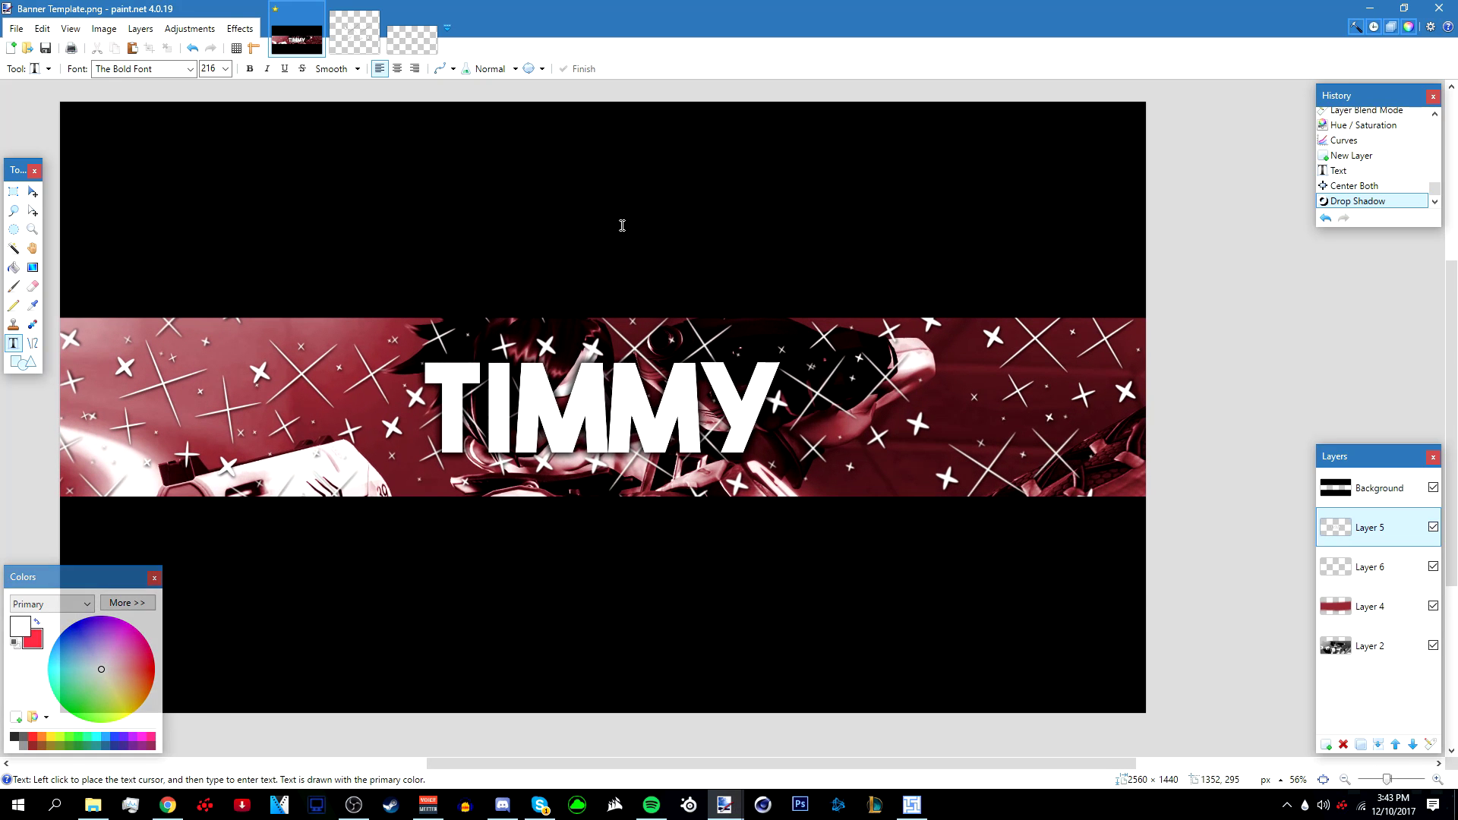
scroll(410, 216, "down", 2)
scroll(410, 216, "up", 1)
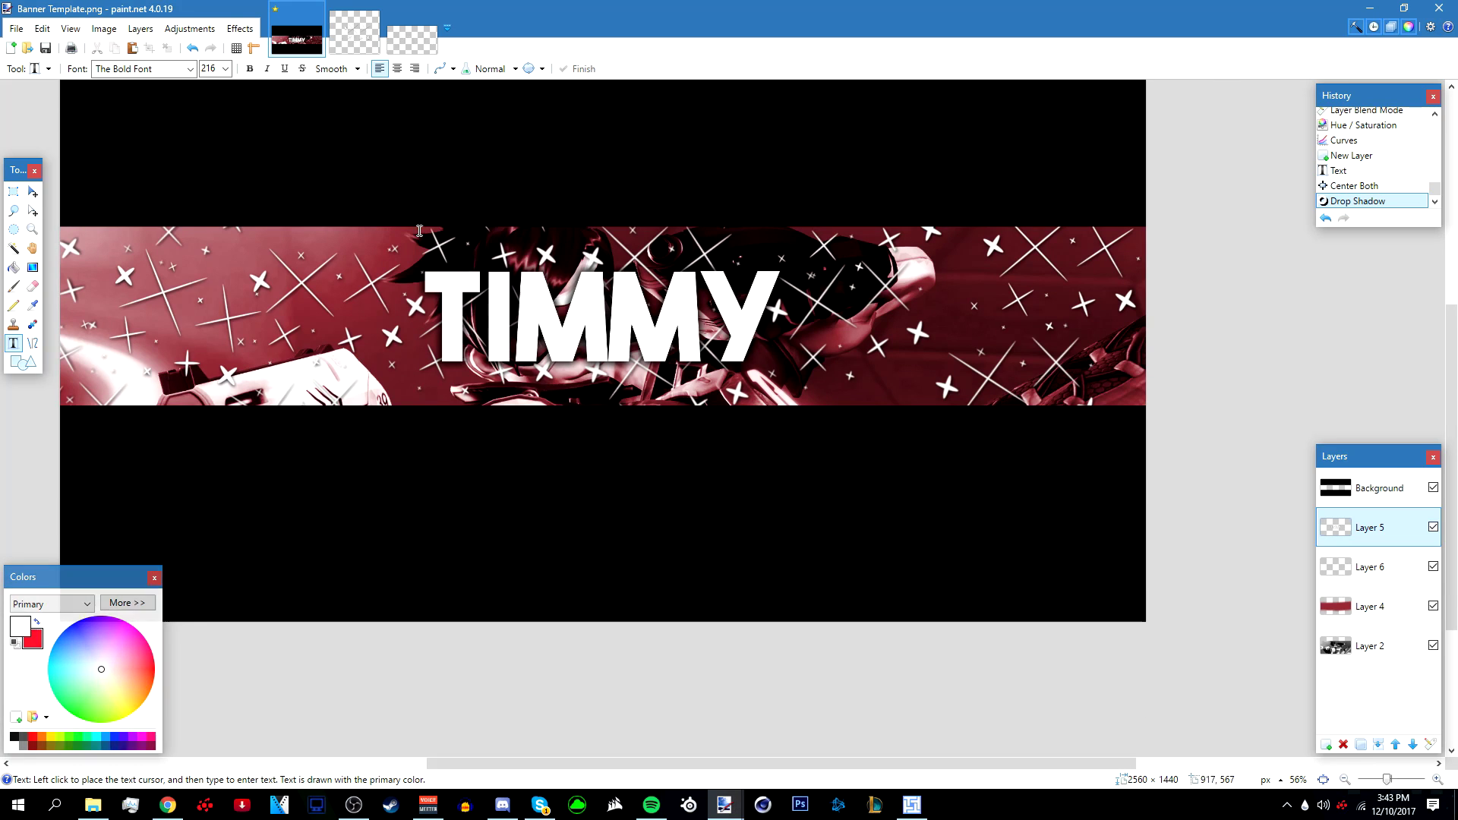
Add a Glow effect to the TIMMY text with brightness 100
left_click(237, 28)
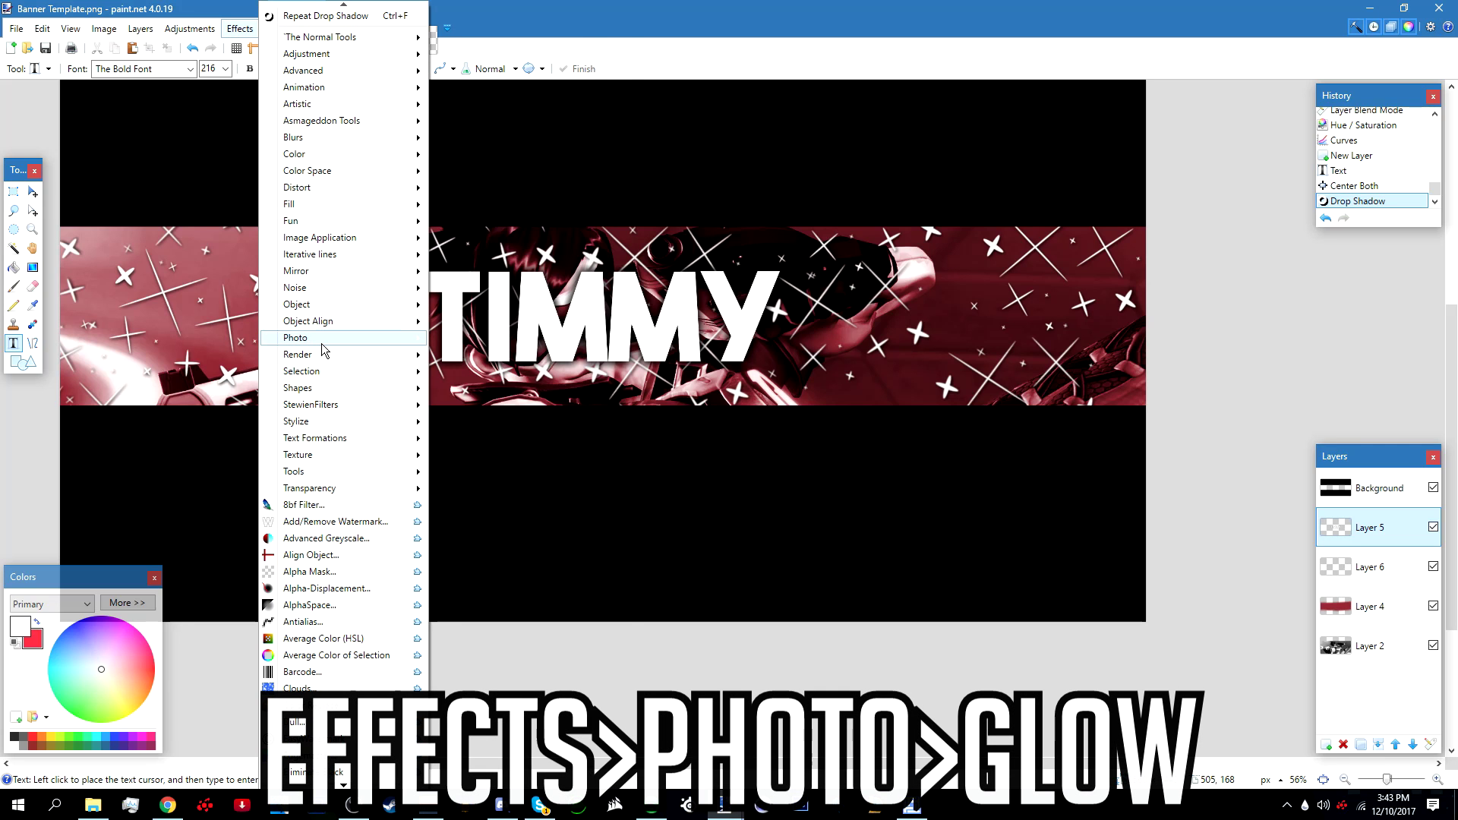
mouse_move(326, 338)
left_click(466, 283)
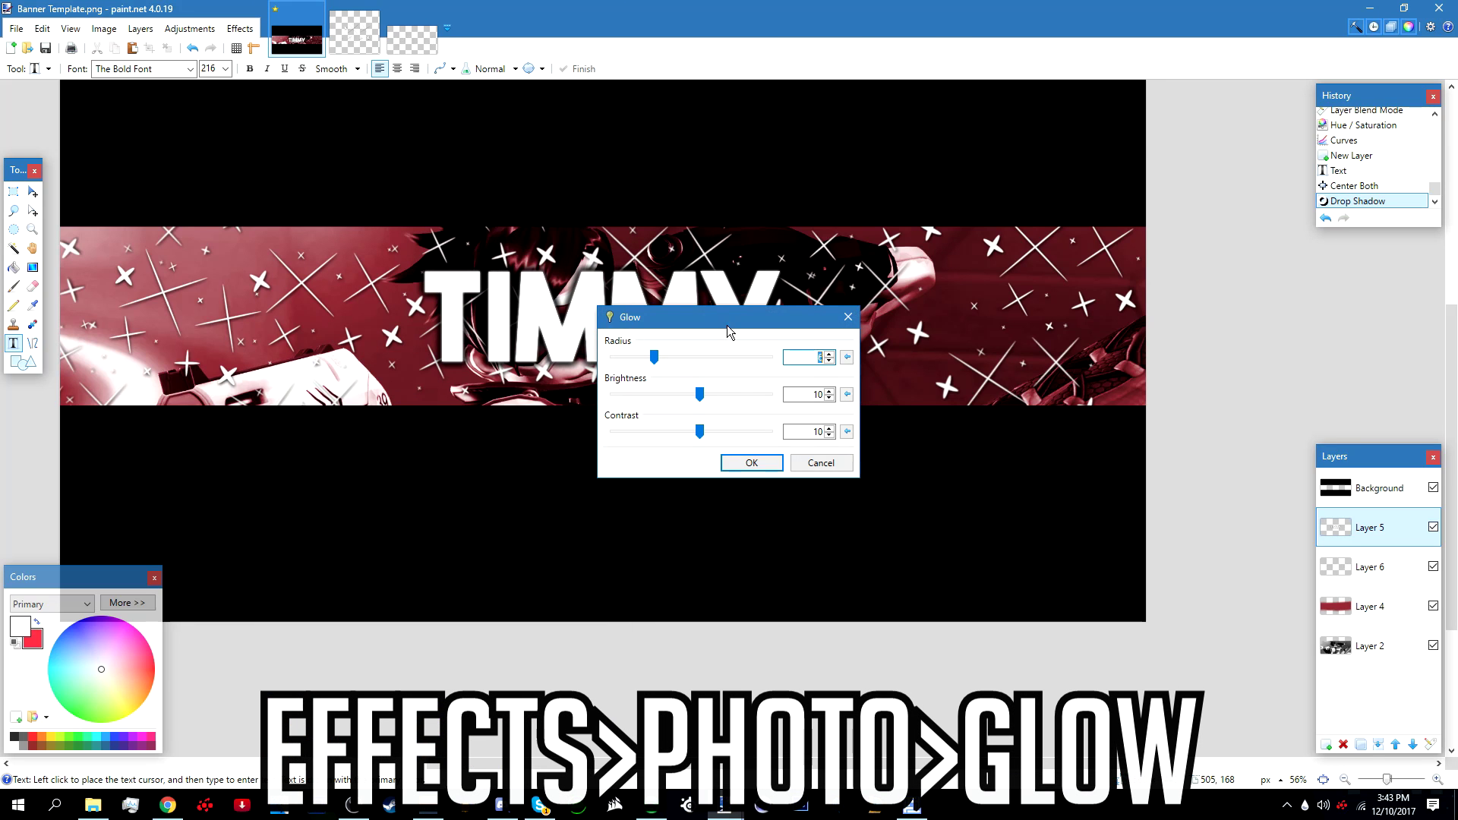
left_click_drag(705, 239, 873, 235)
double_click(979, 319)
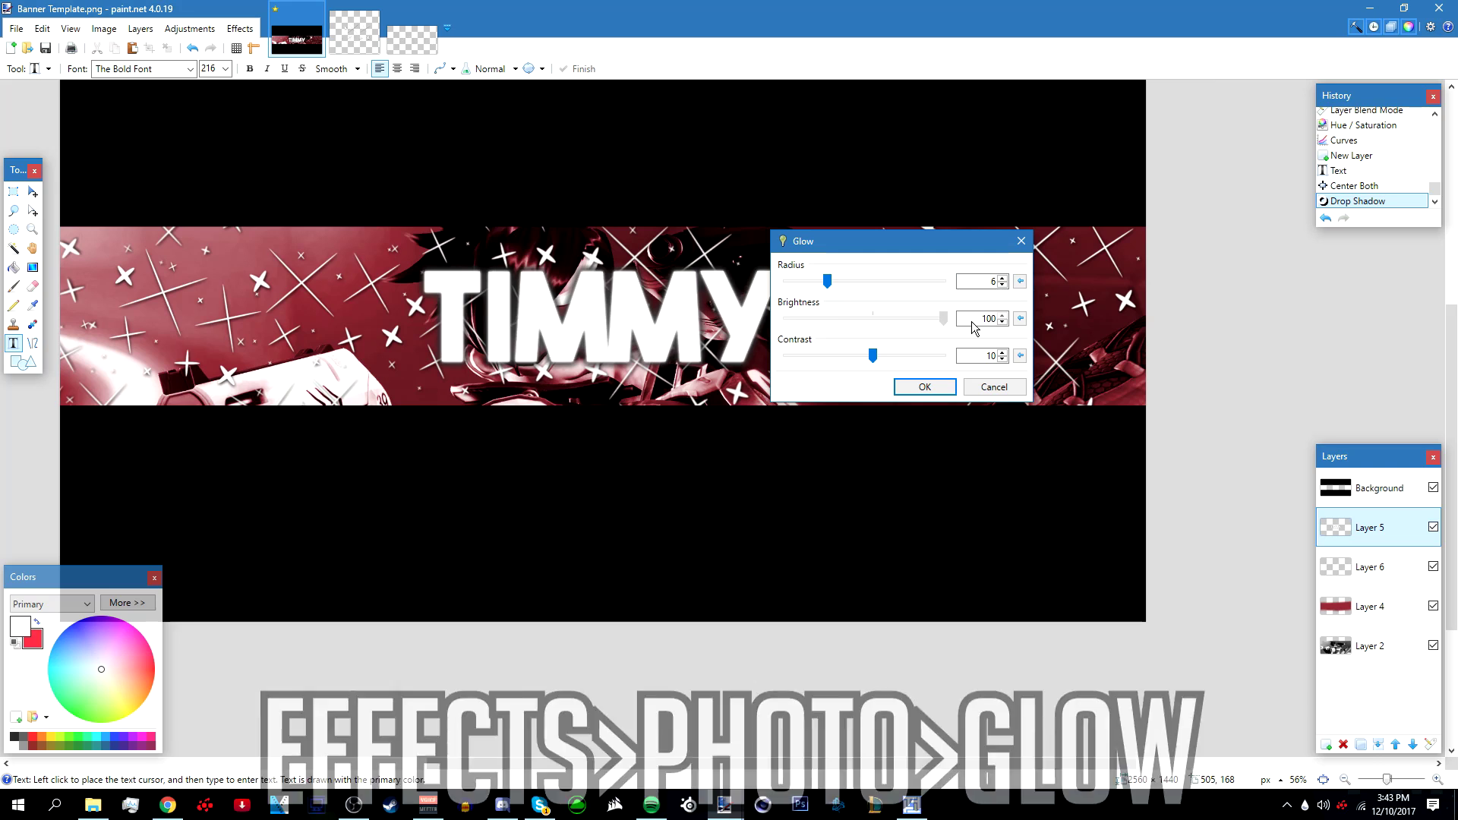
type("100")
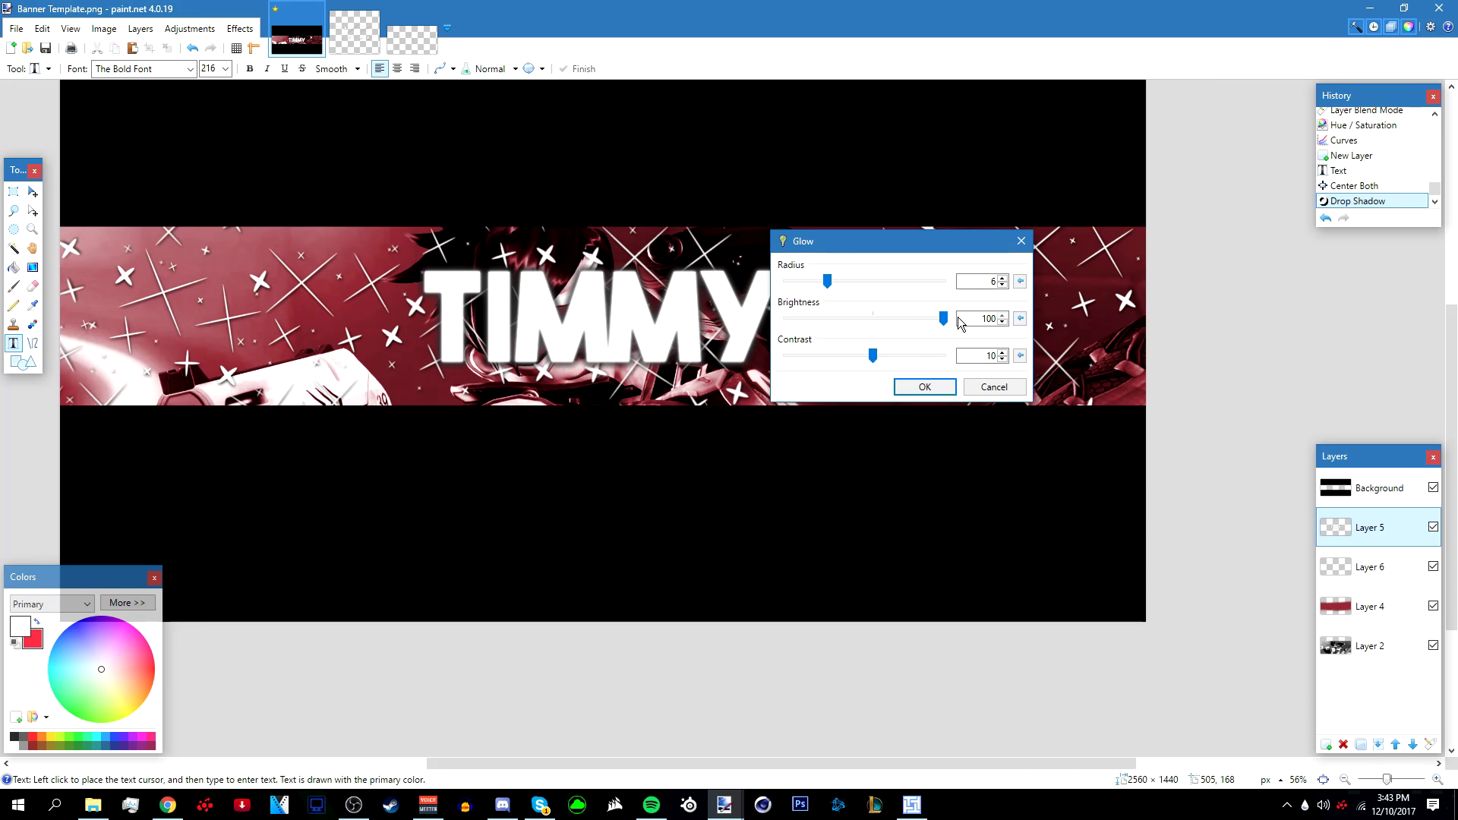
left_click(1020, 319)
left_click(924, 388)
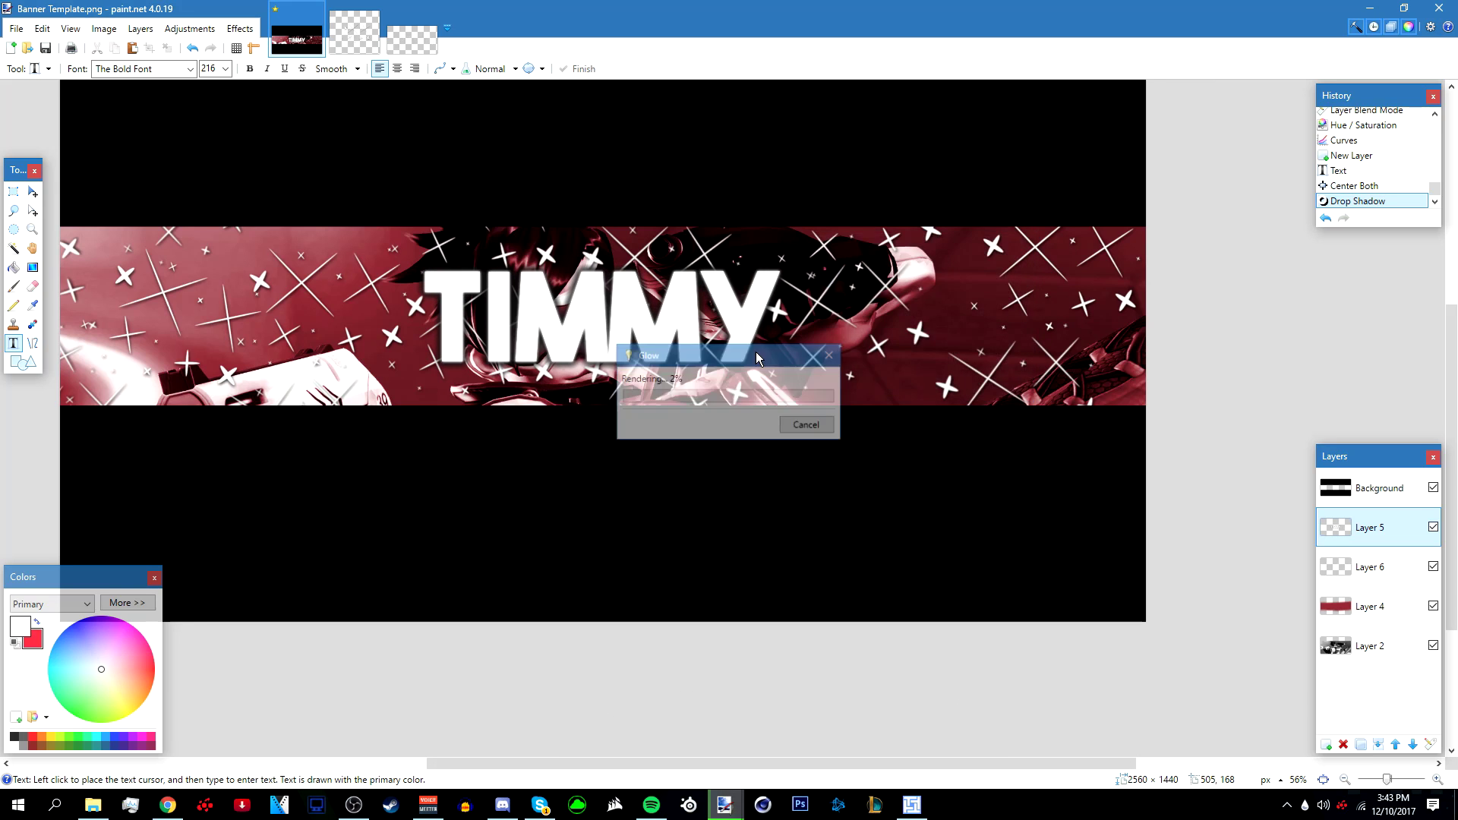
scroll(477, 291, "down", 2)
Re-center the TIMMY text on the canvas with Object Align
left_click(240, 28)
mouse_move(359, 315)
left_click(516, 320)
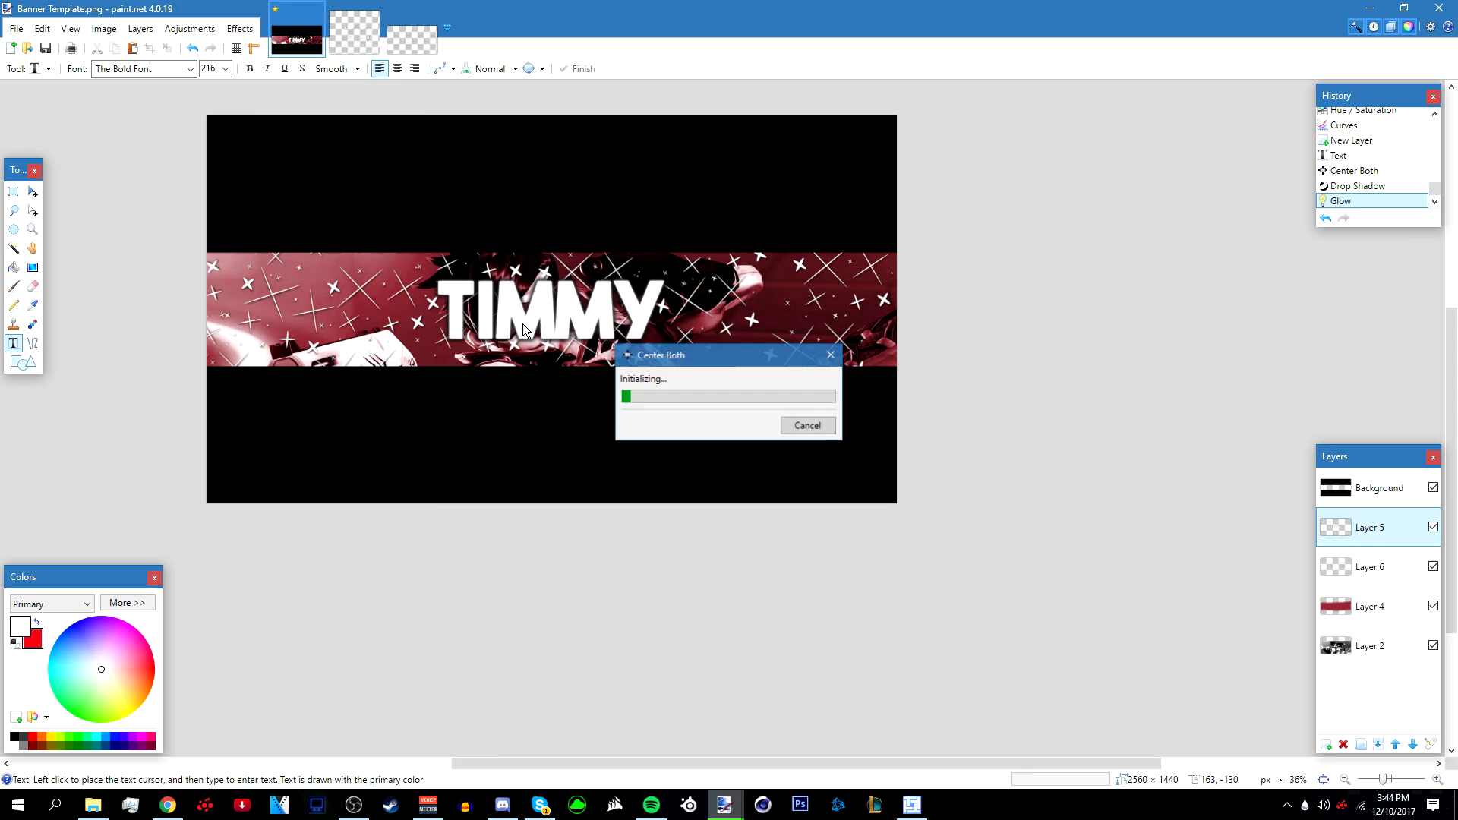
Select Layer 6, the star sparkle layer, and toggle its visibility to compare
left_click(32, 191)
scroll(493, 240, "down", 2)
scroll(474, 272, "up", 3)
scroll(643, 495, "up", 2)
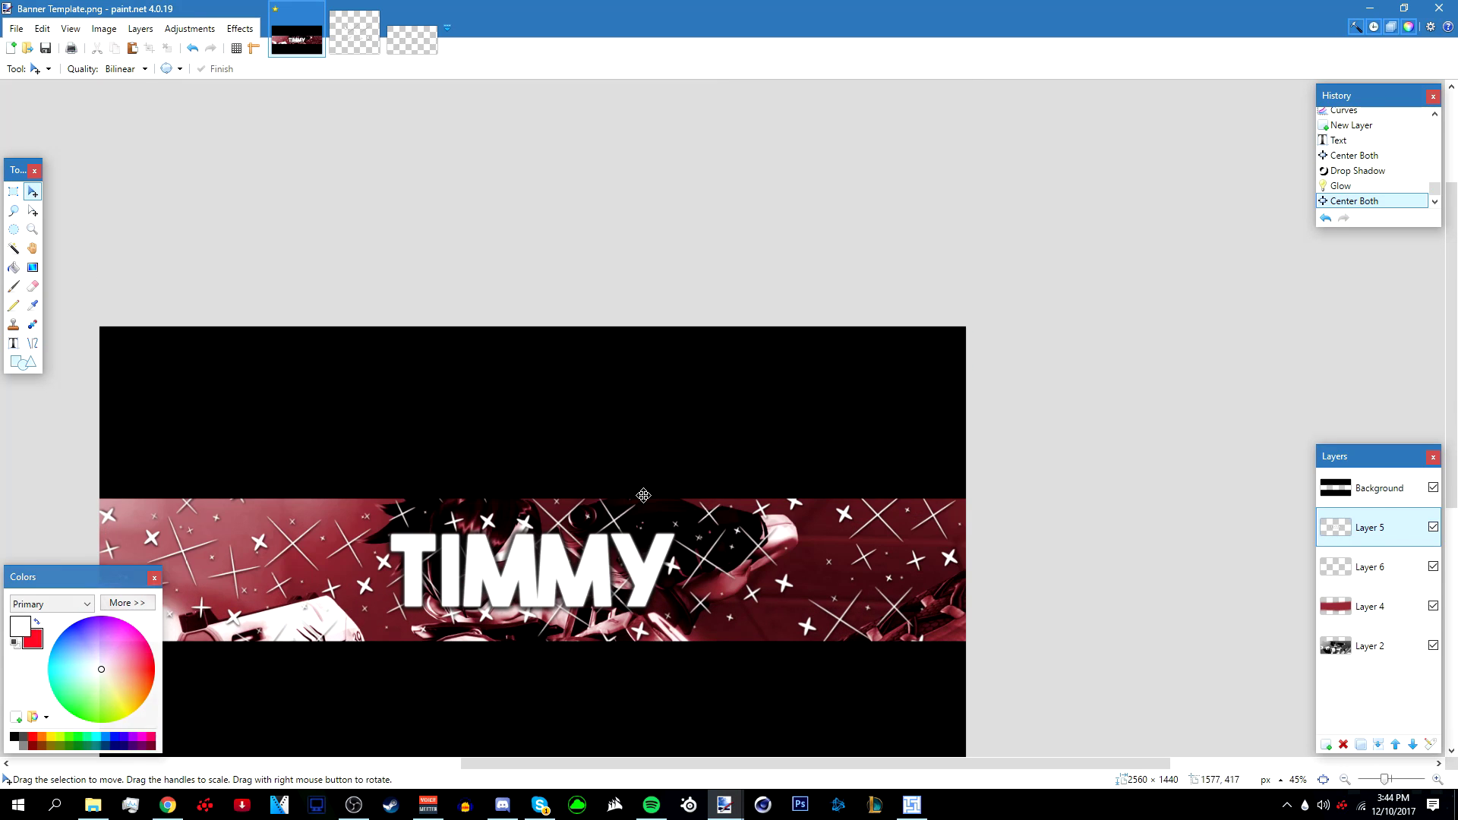
scroll(643, 495, "down", 2)
left_click_drag(749, 762, 695, 762)
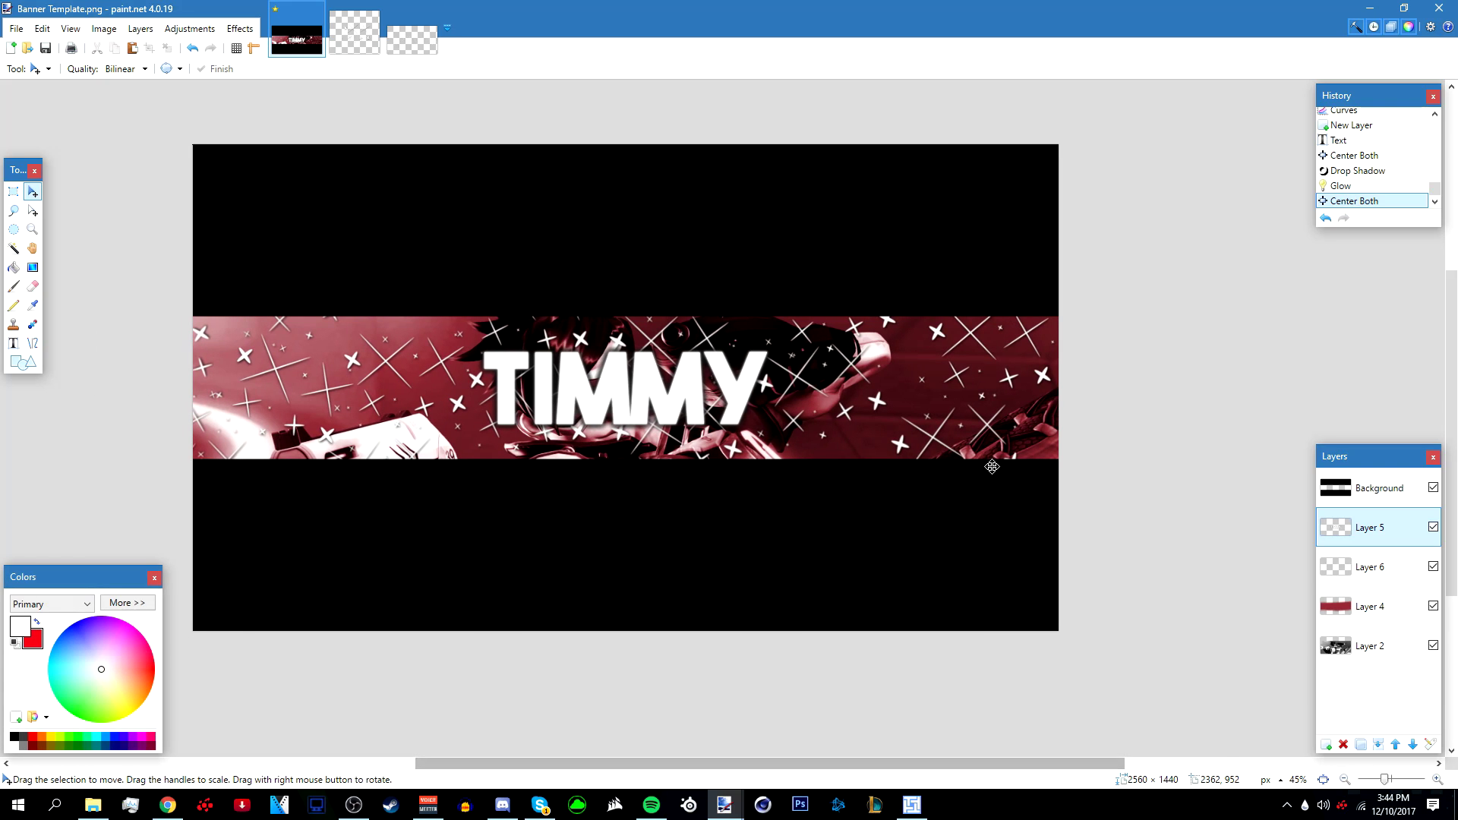
left_click(1376, 577)
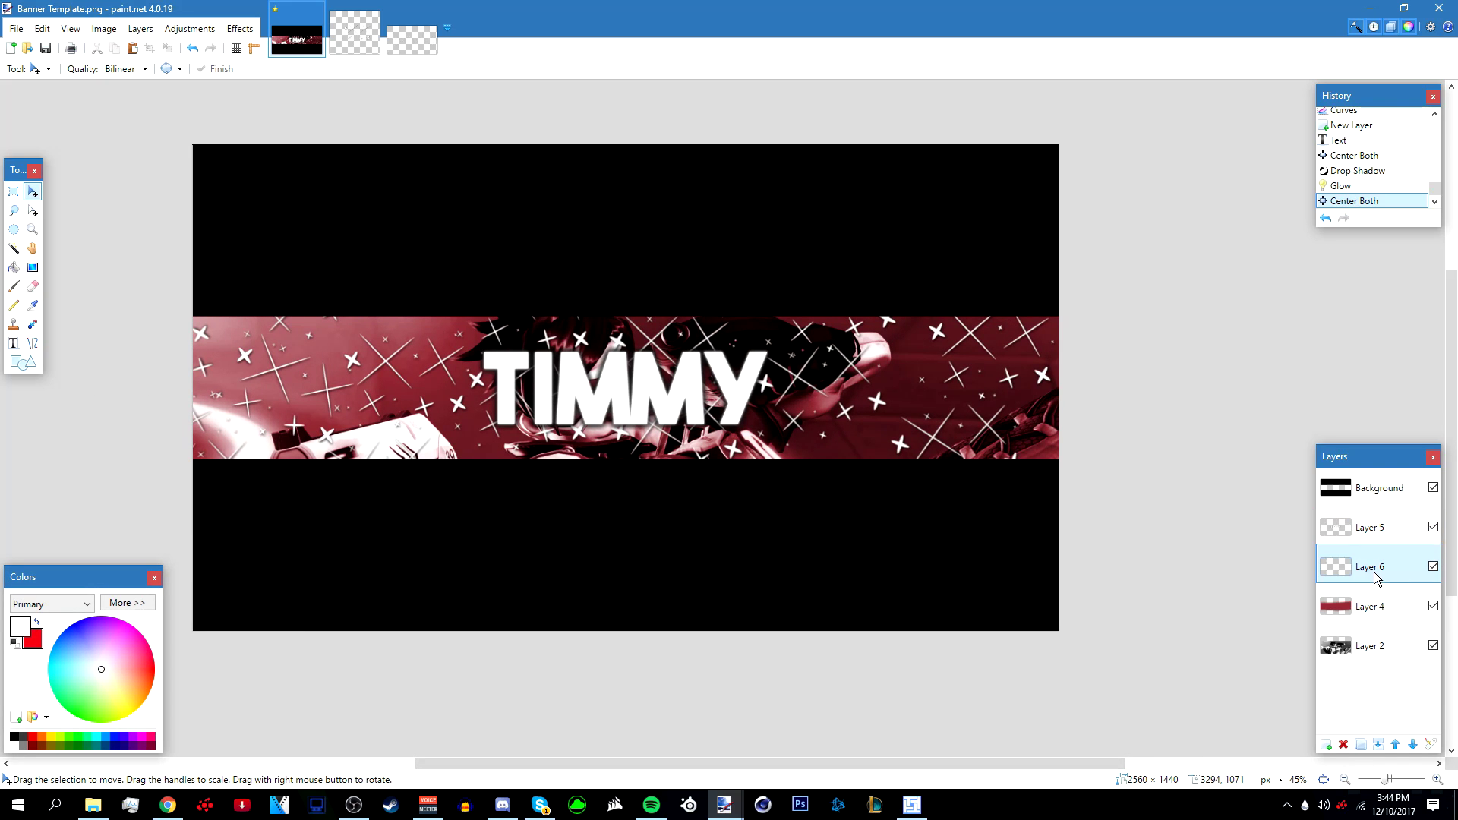
left_click(1433, 568)
left_click(1433, 568)
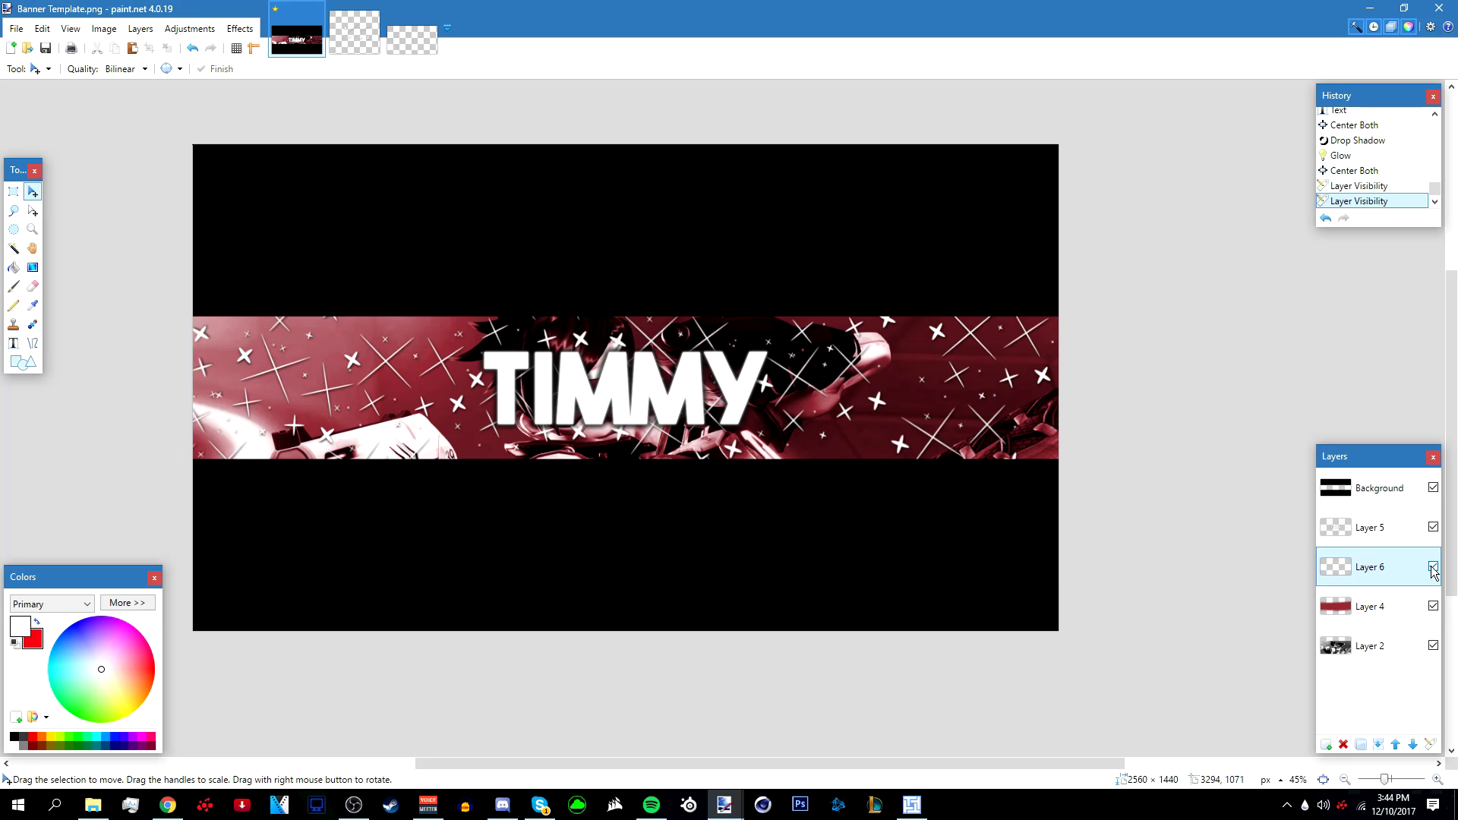
left_click(1433, 567)
left_click(1432, 567)
Set Layer 6's blend mode to Overlay, then select Layer 2, the photo layer
left_click(1429, 744)
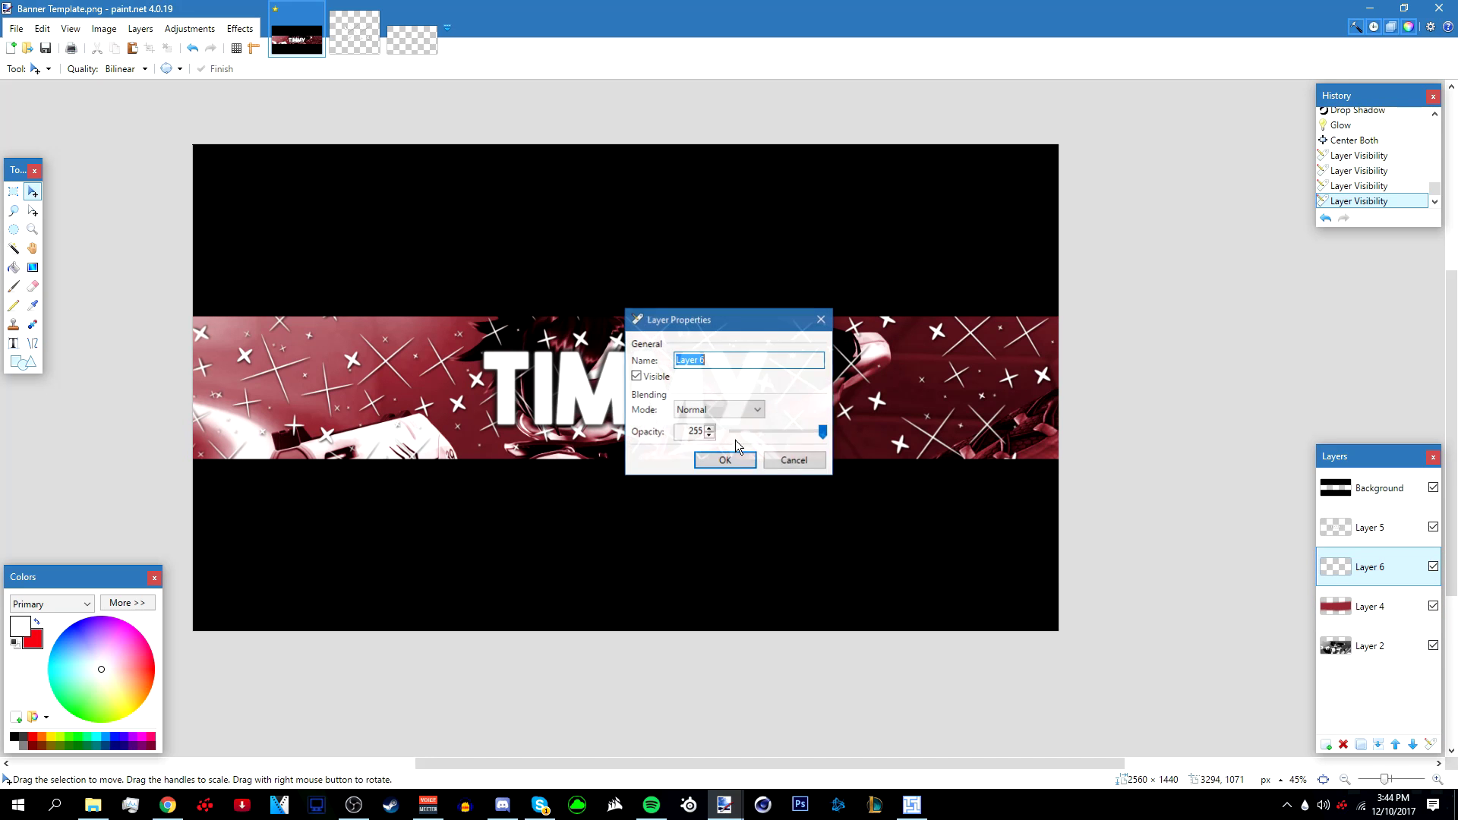
left_click(718, 409)
left_click(714, 523)
left_click_drag(729, 319, 585, 179)
left_click(582, 320)
scroll(641, 351, "down", 1)
scroll(641, 350, "up", 2)
scroll(642, 351, "down", 1)
left_click(1378, 644)
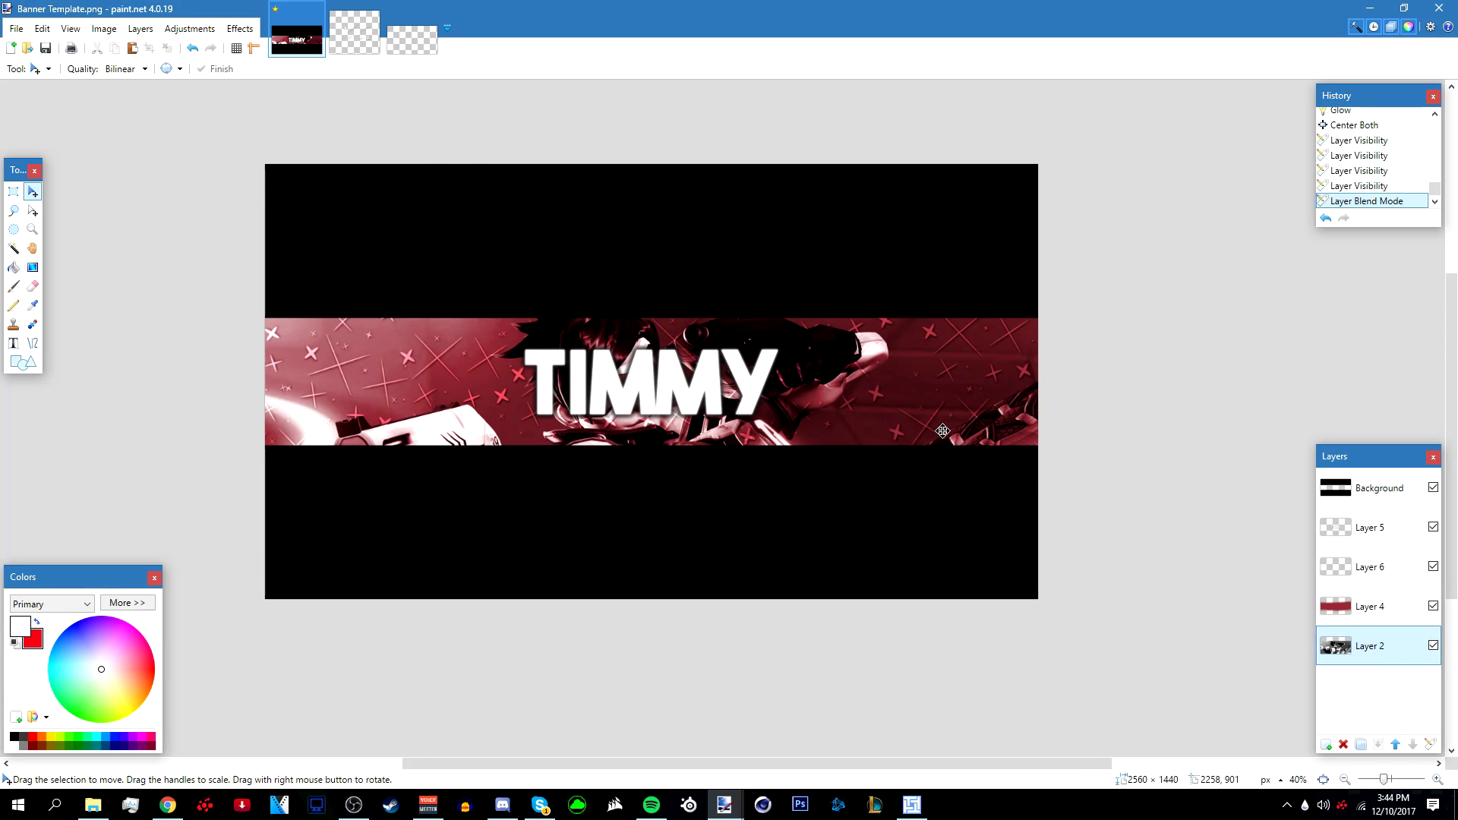
left_click(240, 29)
left_click(251, 35)
Apply a Gaussian Blur with radius 8 to the Tracer photo on Layer 2
left_click(239, 30)
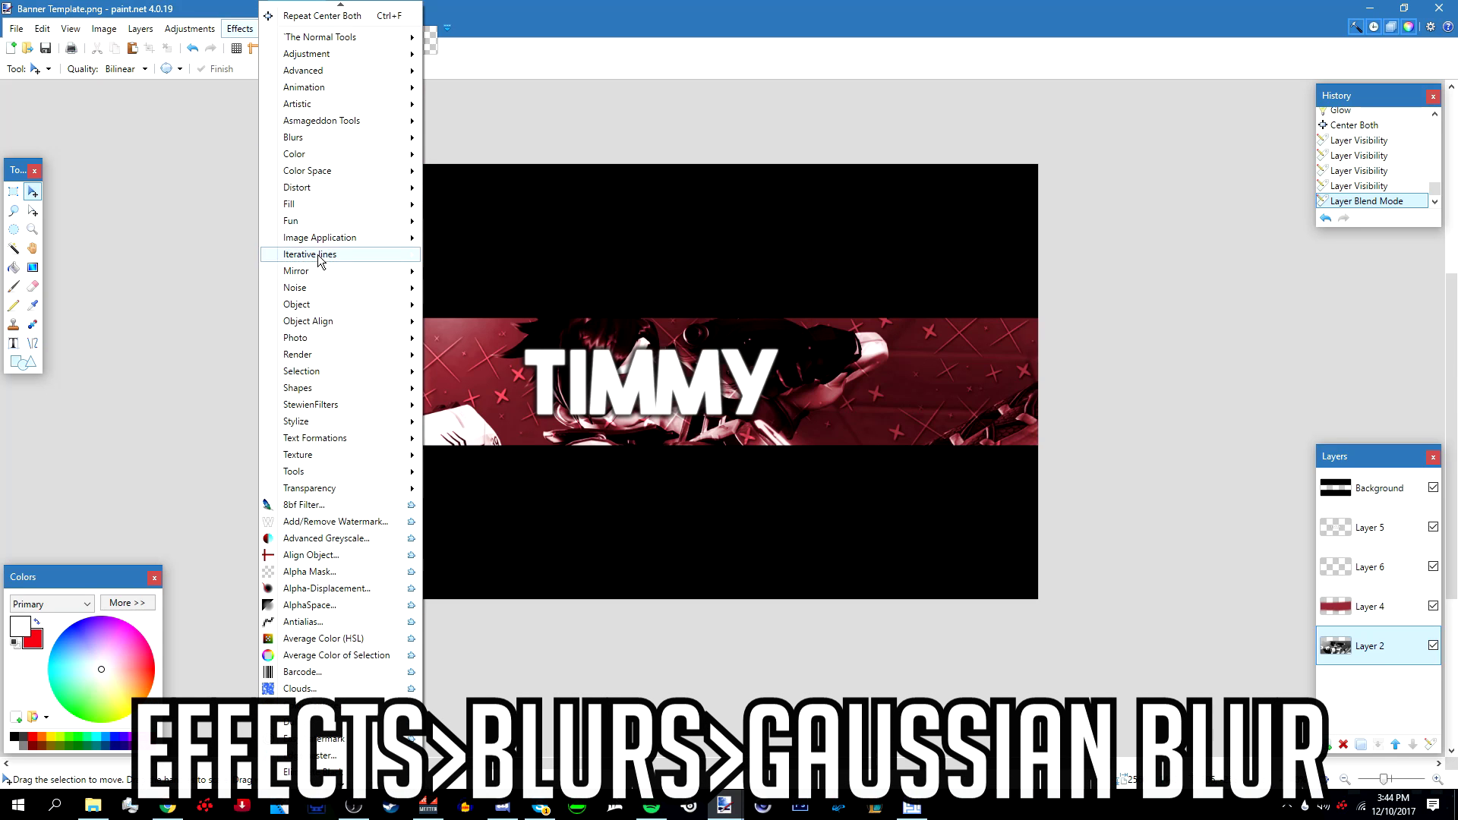
mouse_move(328, 145)
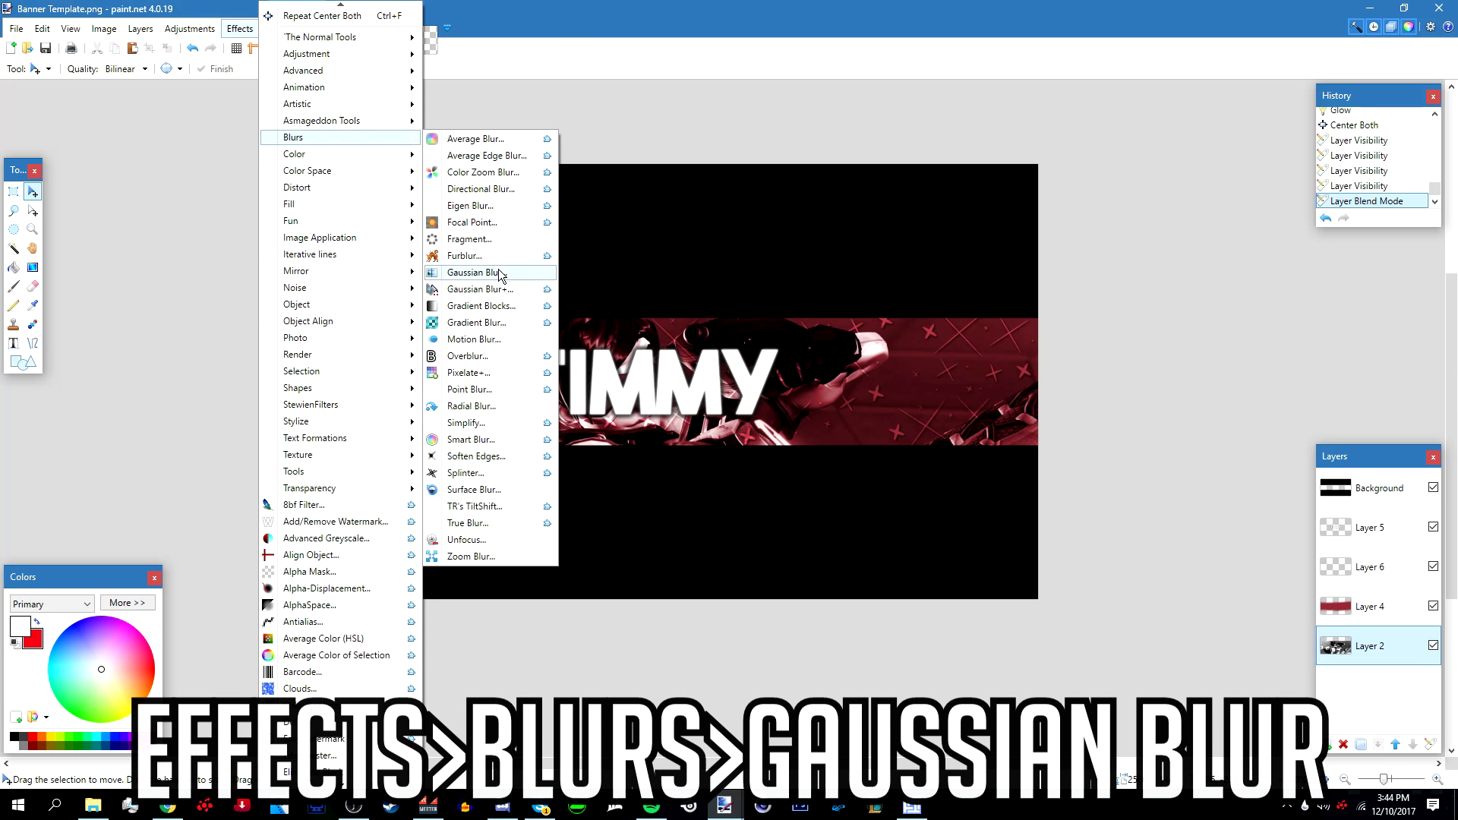
left_click(486, 275)
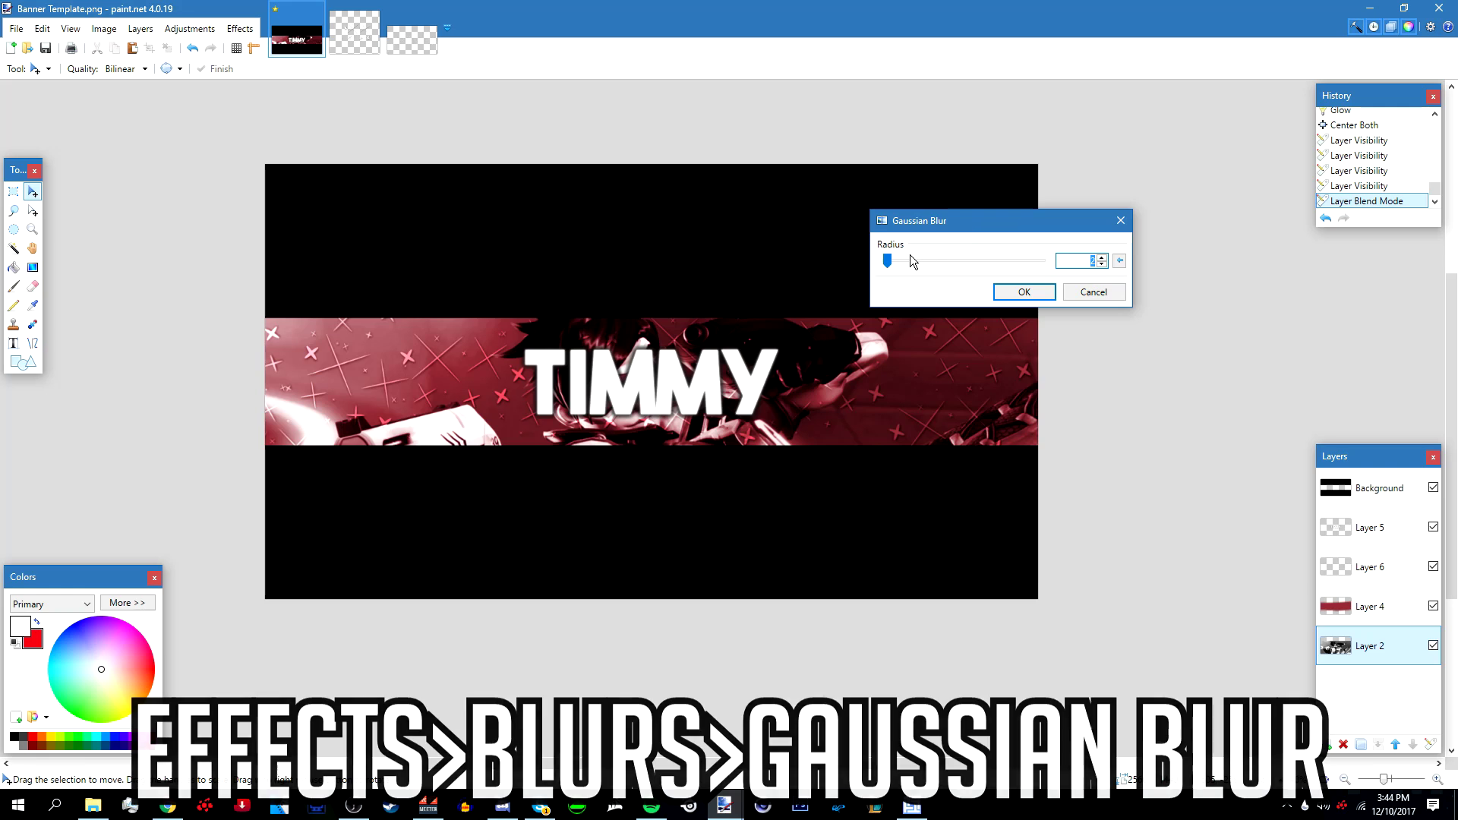
type("15")
left_click(1119, 261)
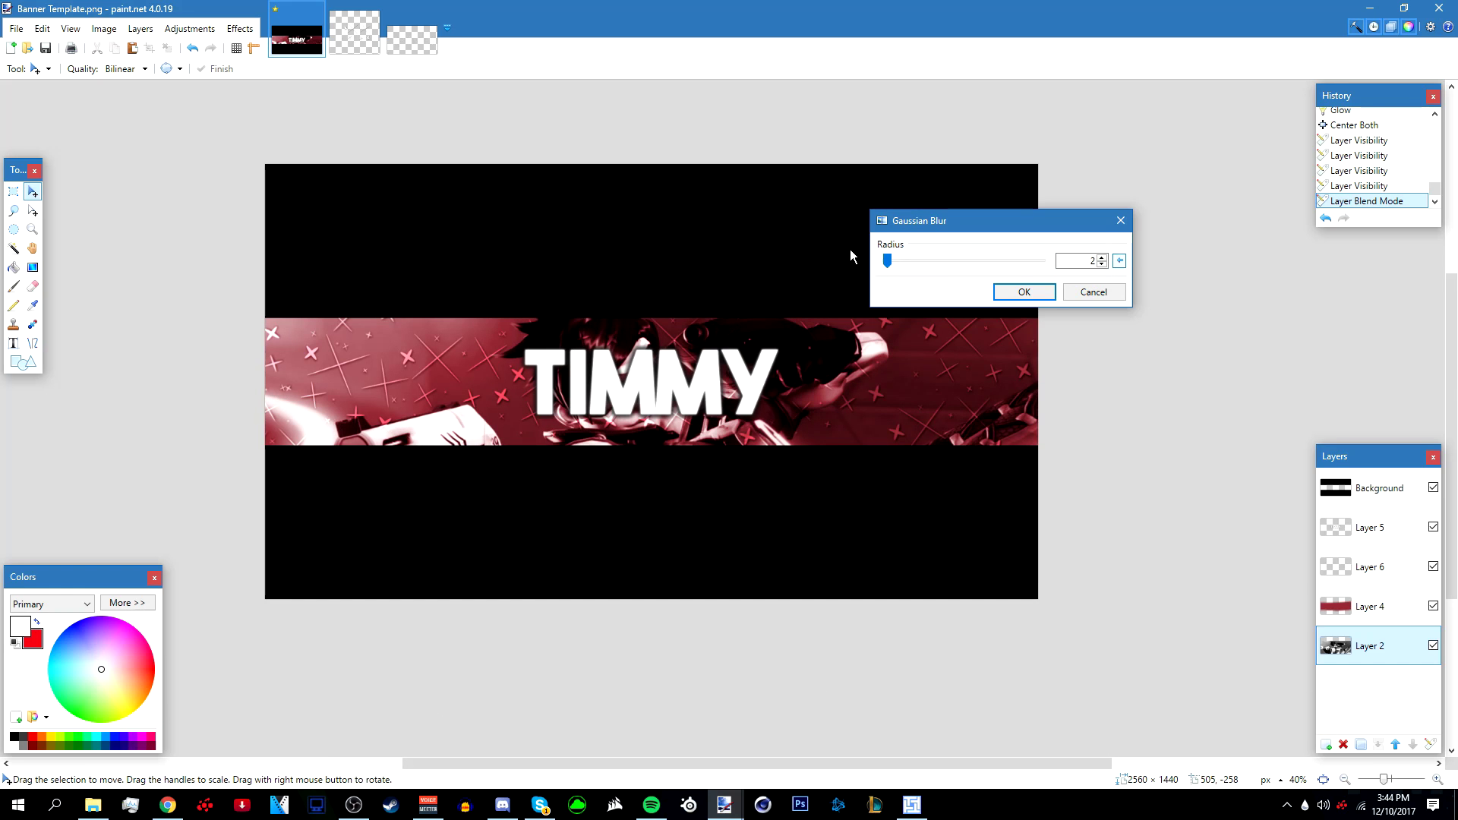
left_click_drag(885, 261, 894, 267)
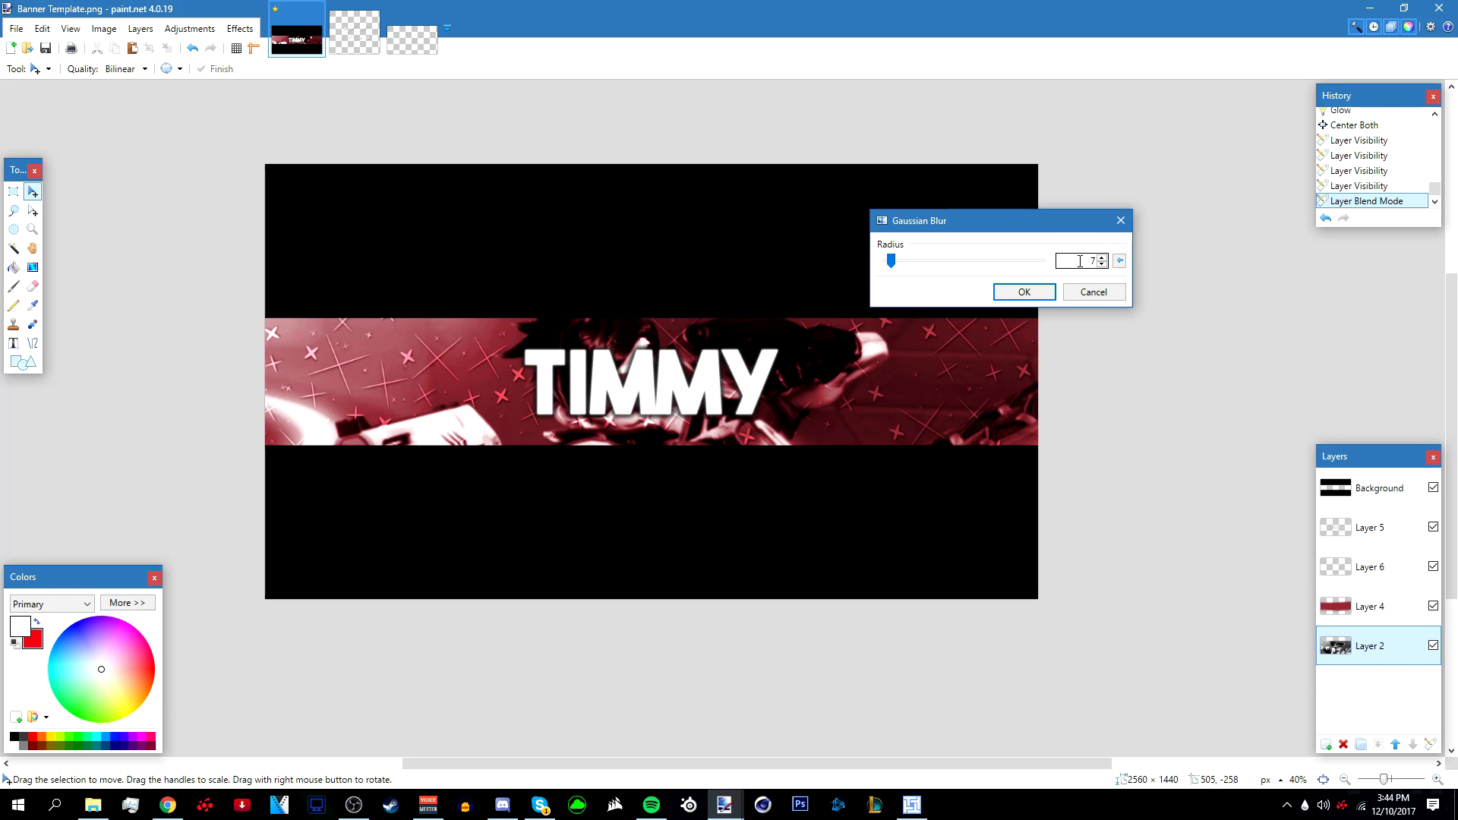
double_click(1093, 260)
type("8")
left_click(1018, 291)
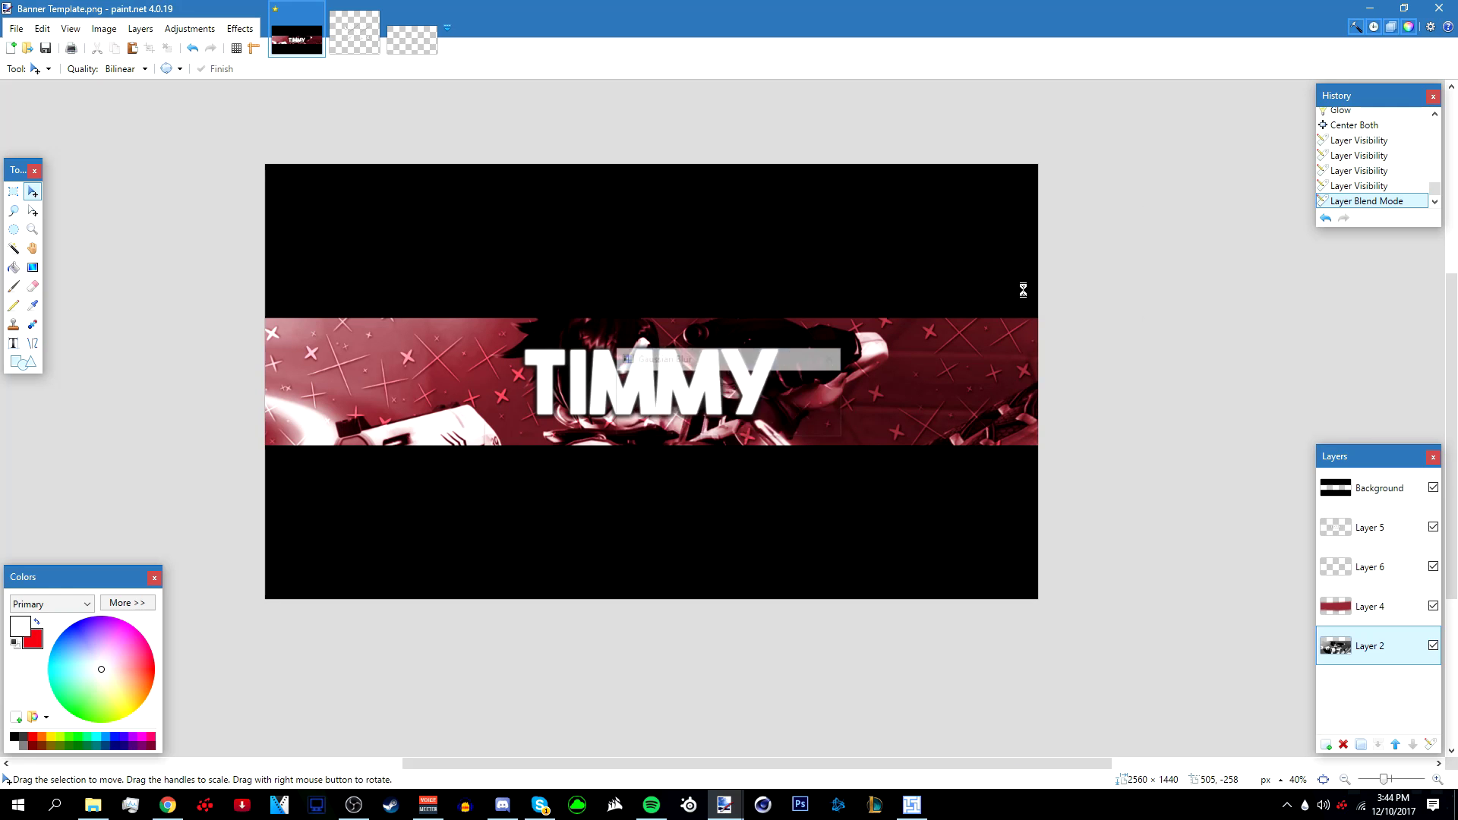
scroll(751, 328, "up", 1)
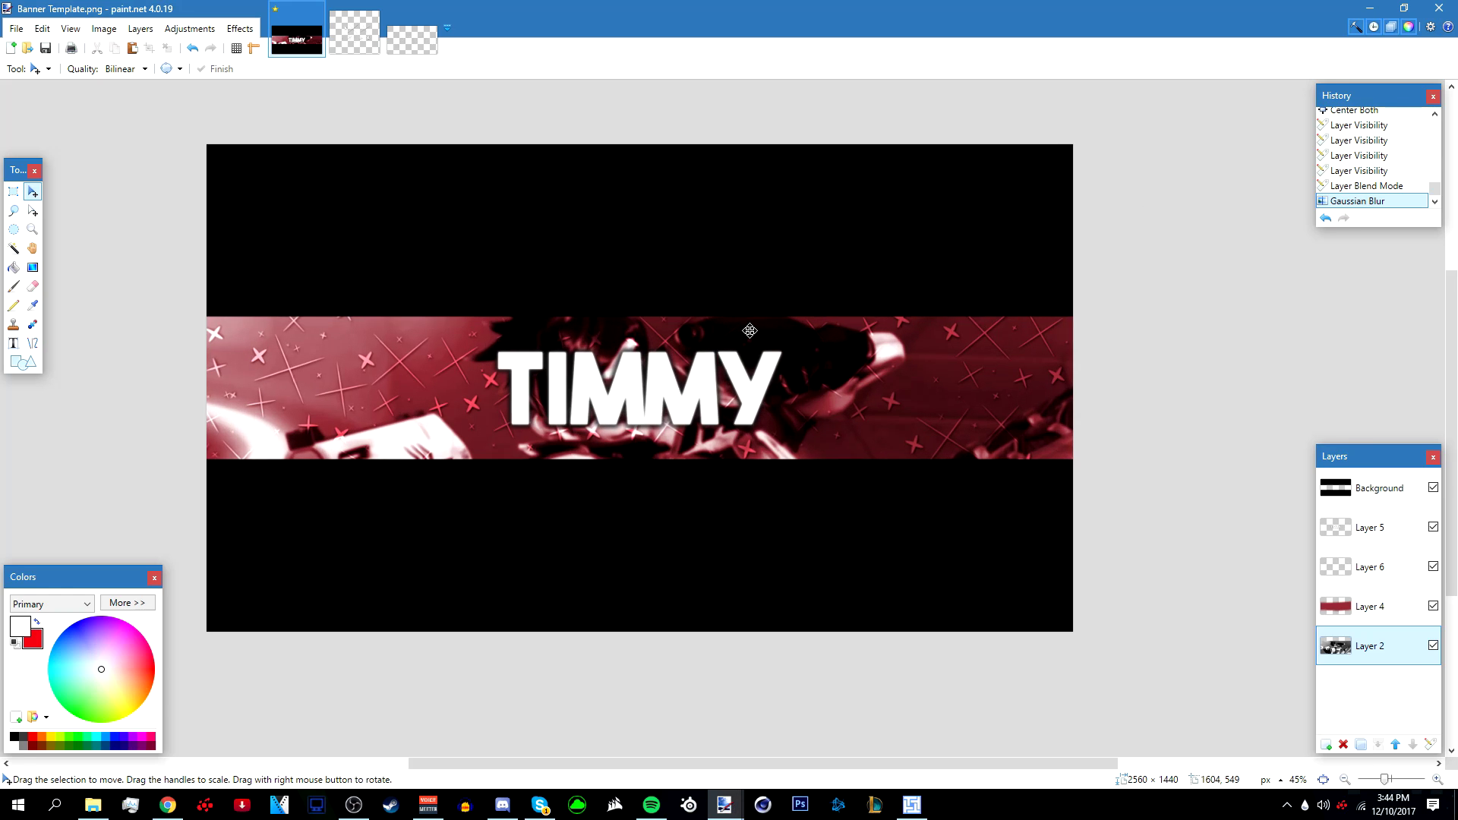
scroll(751, 319, "down", 1)
scroll(752, 317, "down", 1)
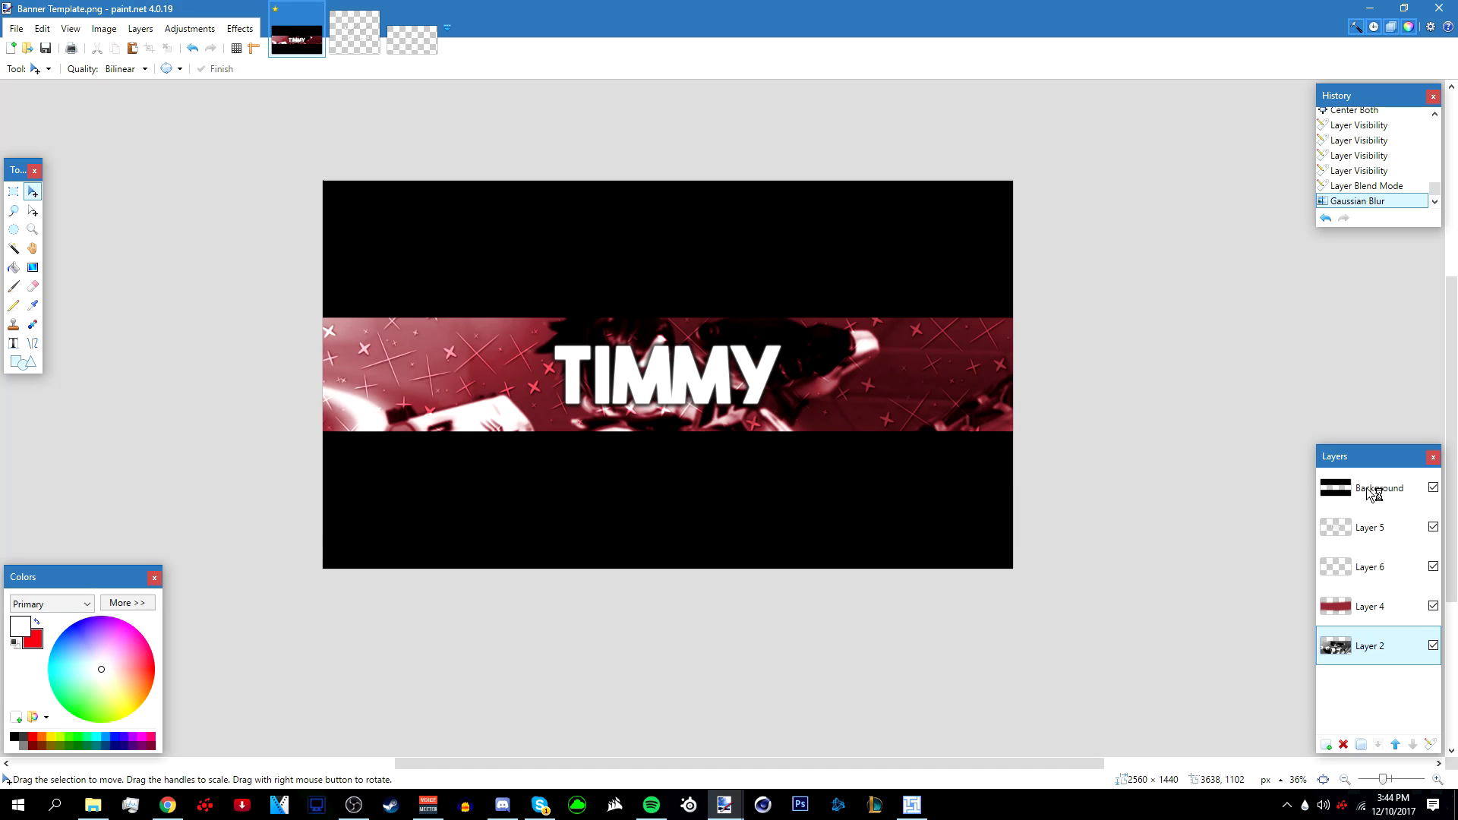